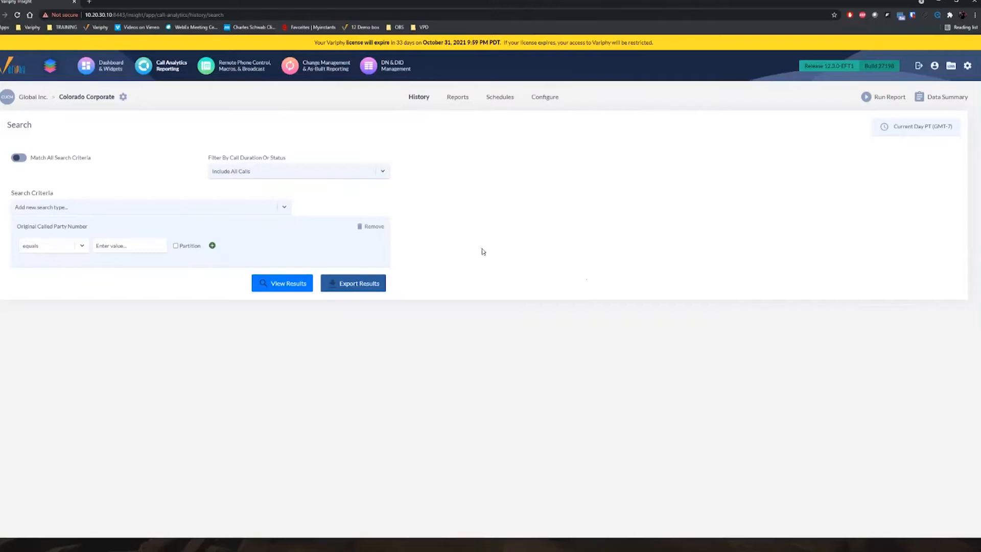
Step: Create a new call analytics report and name it Department Capacity
left_click(457, 98)
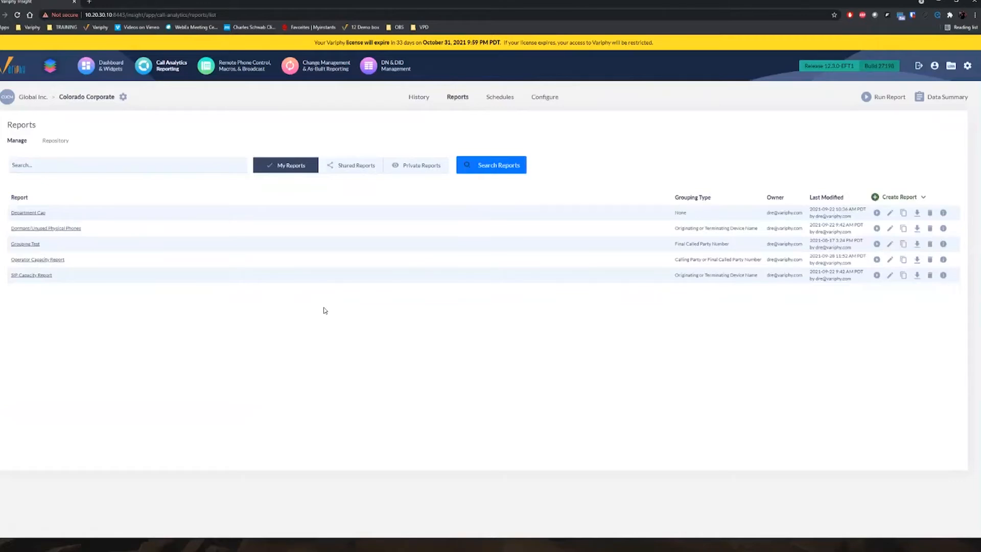
left_click(890, 199)
left_click(889, 197)
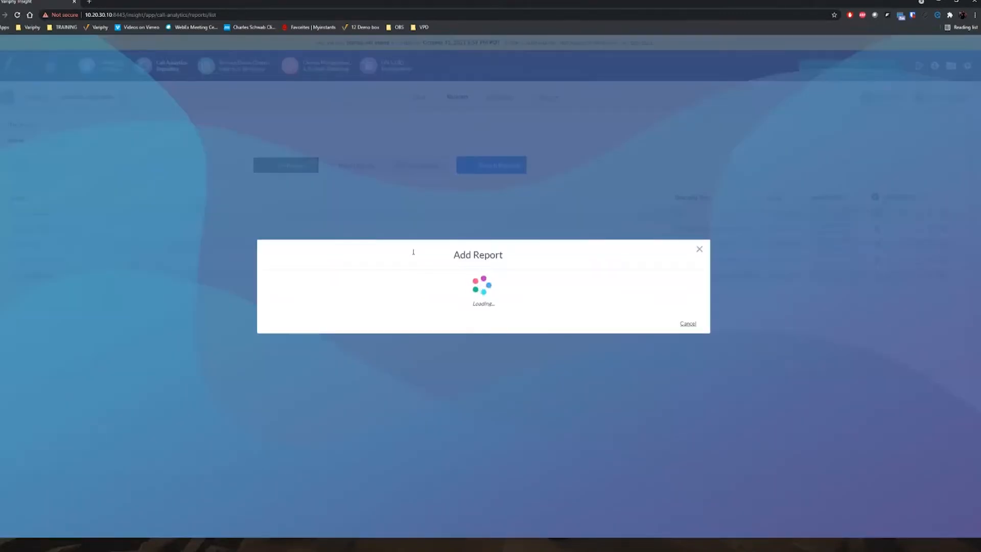
left_click(397, 217)
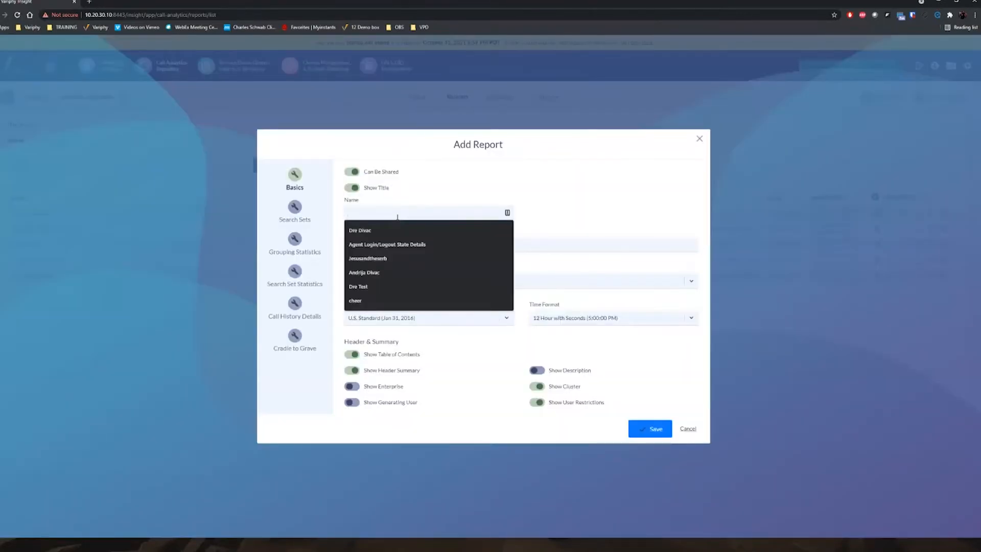
type("Department Capacity")
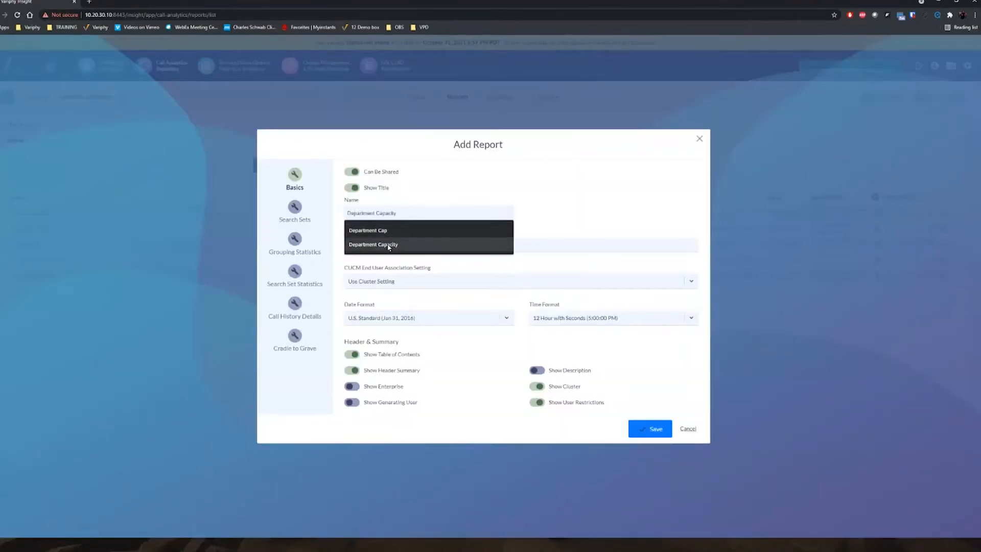
left_click(390, 245)
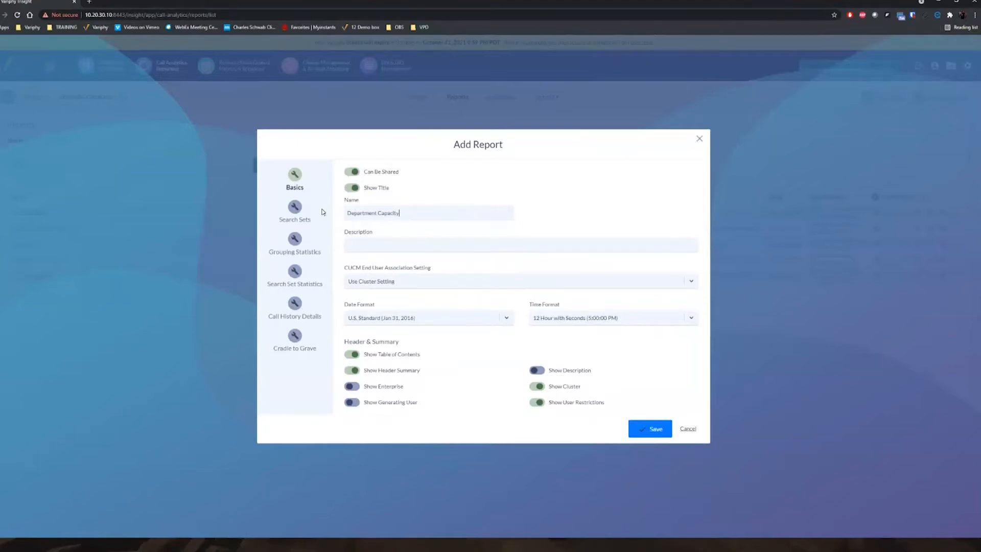
Step: Add a search set named Finance Department to the report
left_click(294, 207)
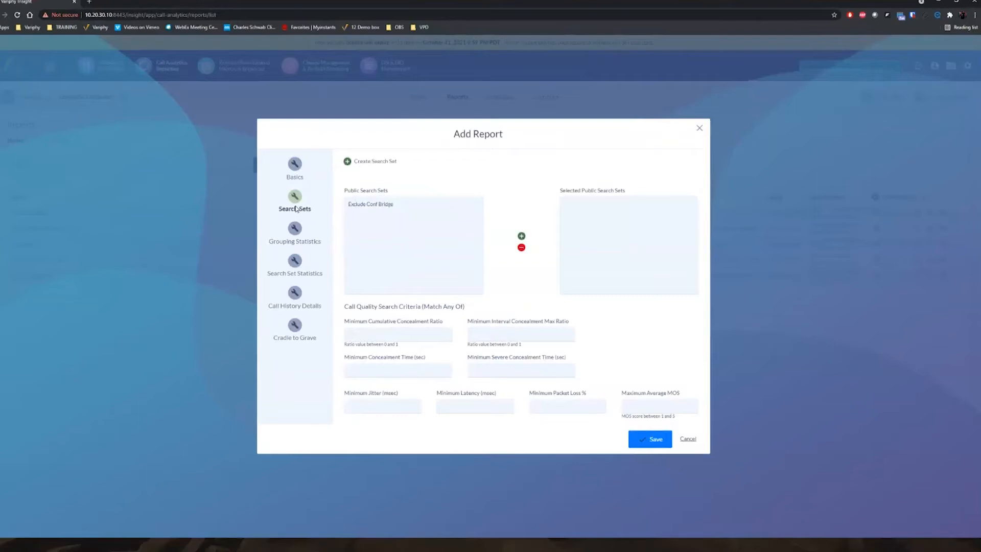
left_click(387, 165)
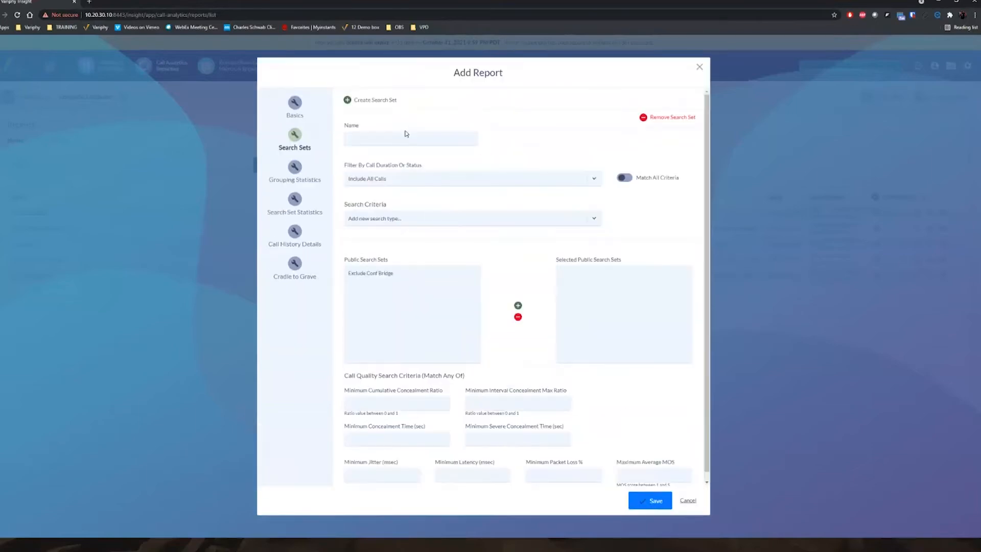
left_click(405, 138)
type("Depa")
key("BackSpace")
key("BackSpace")
key("BackSpace")
type("Finance")
type(" Dep")
type("aer")
type("ment")
Step: Add an Originating or Terminating CUCM Department criterion to the Finance Department search set and choose finance as its value
left_click(375, 220)
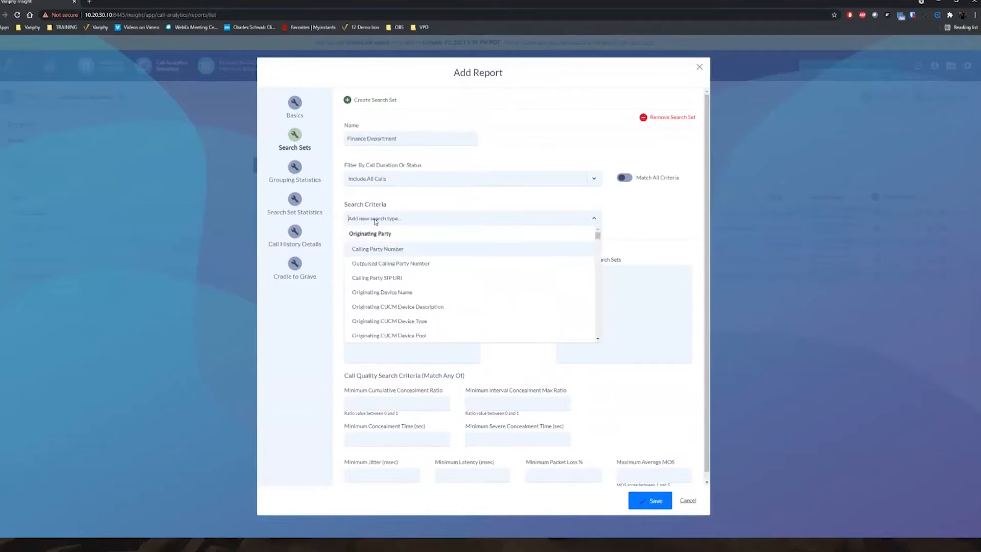
type("depa")
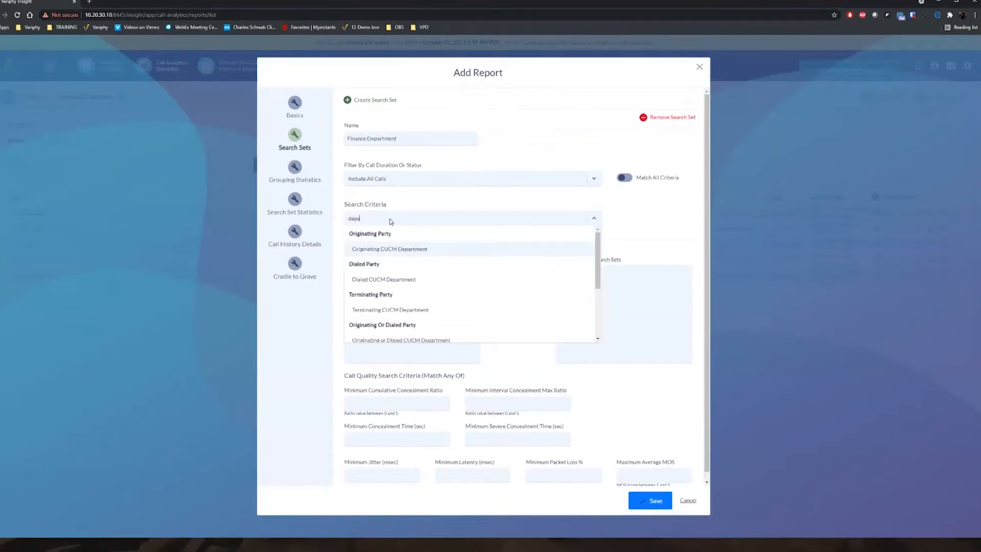
scroll(448, 286, "down", 1)
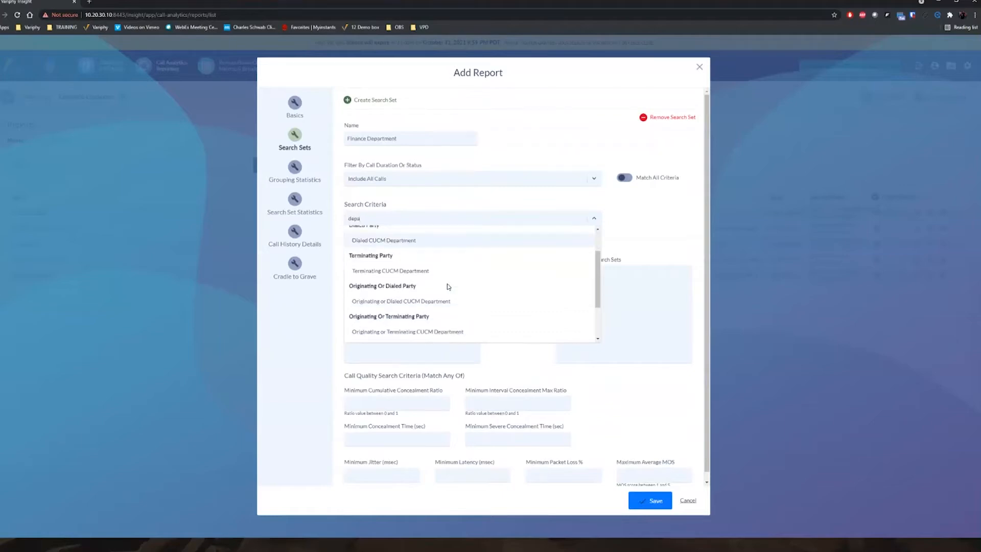
left_click(391, 332)
left_click(636, 219)
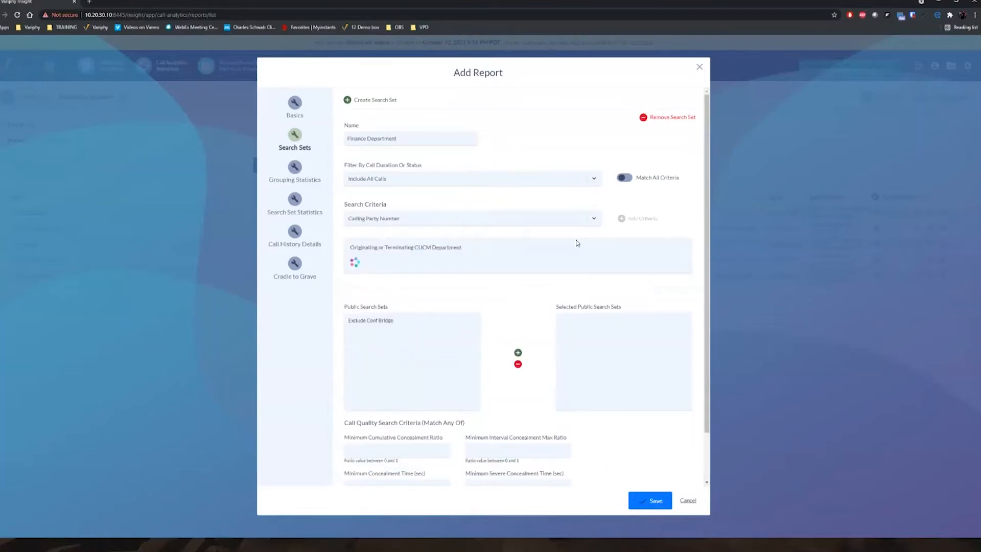
left_click(430, 265)
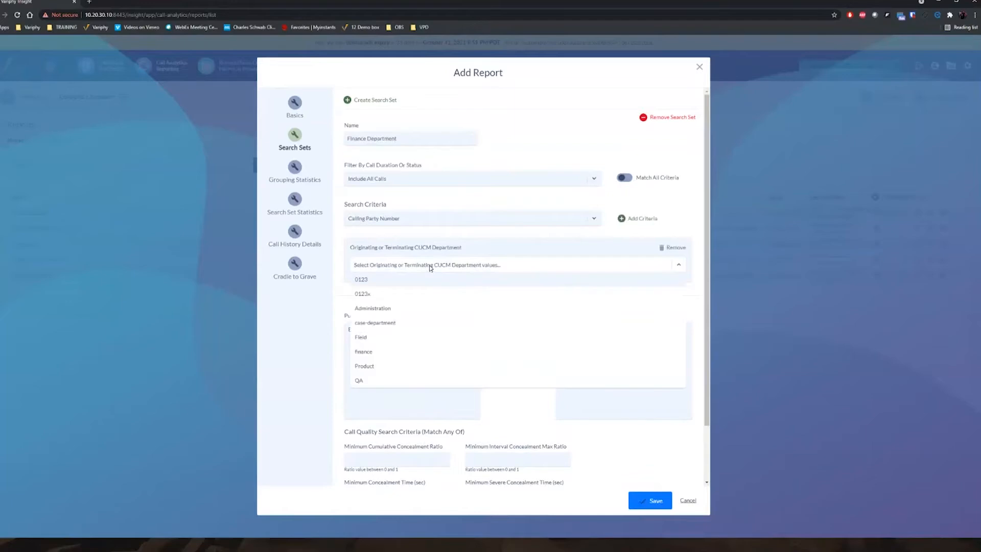
type("fin")
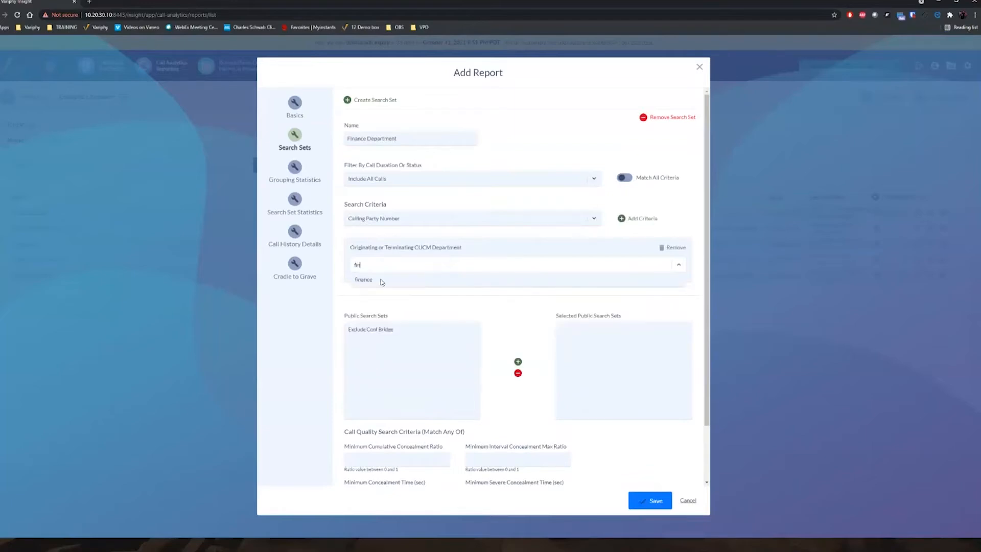
left_click(381, 282)
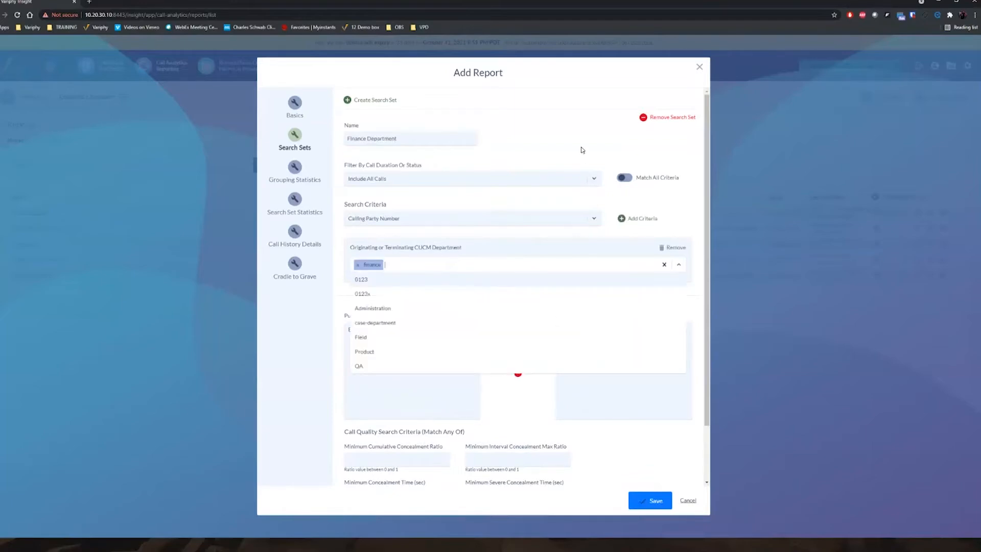
left_click(470, 324)
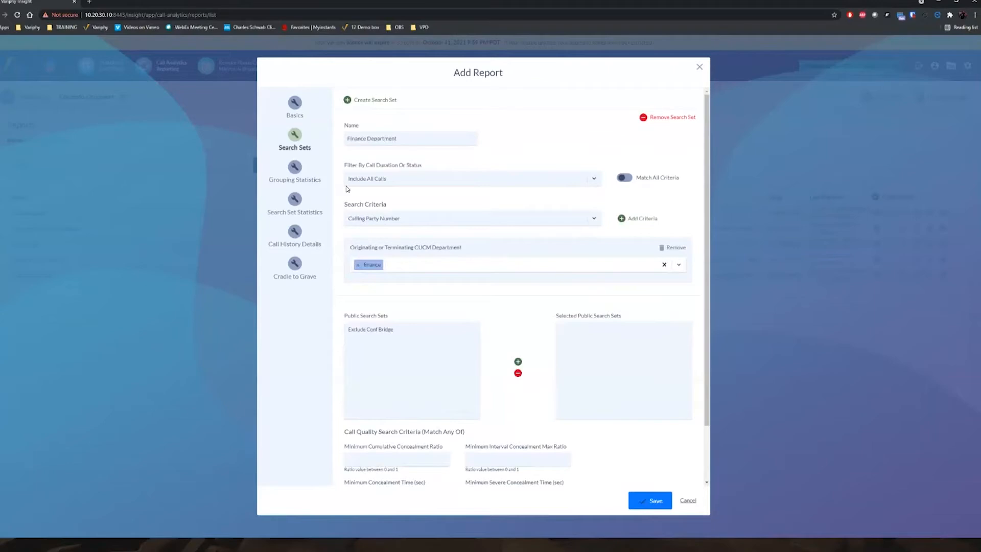
left_click(296, 167)
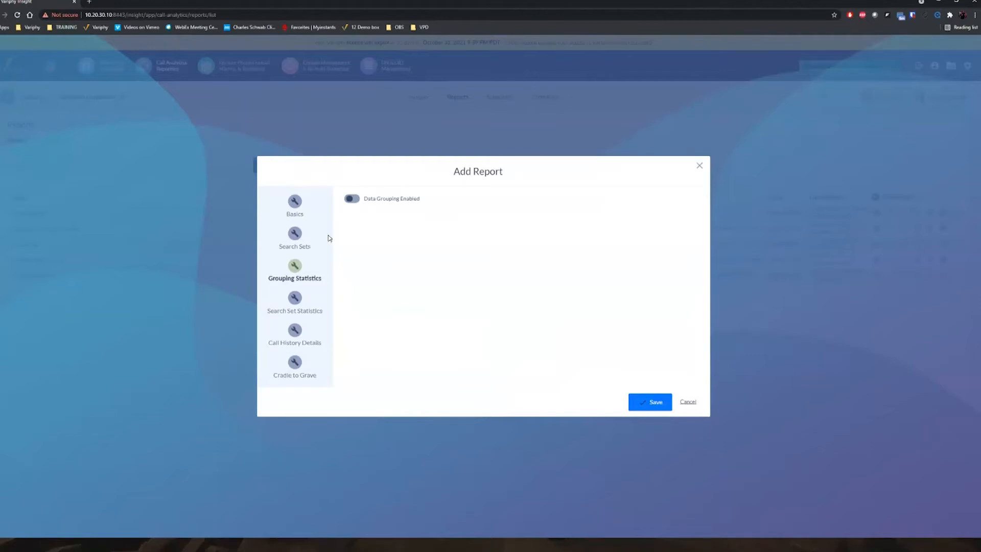
left_click(295, 233)
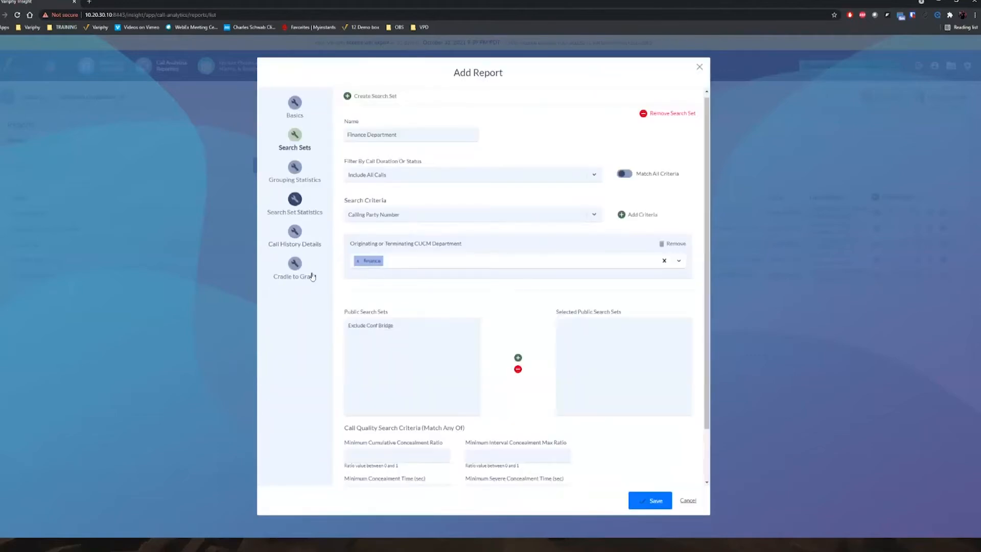
scroll(431, 306, "down", 2)
scroll(466, 314, "up", 3)
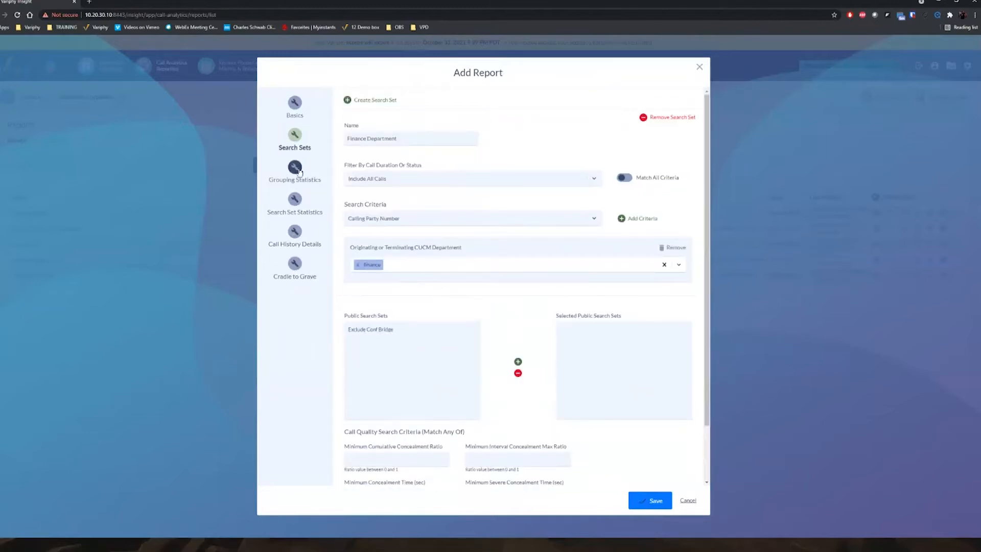
Step: Remove Total Average Call Duration and Total Call Duration from the selected search set summary data types
left_click(301, 200)
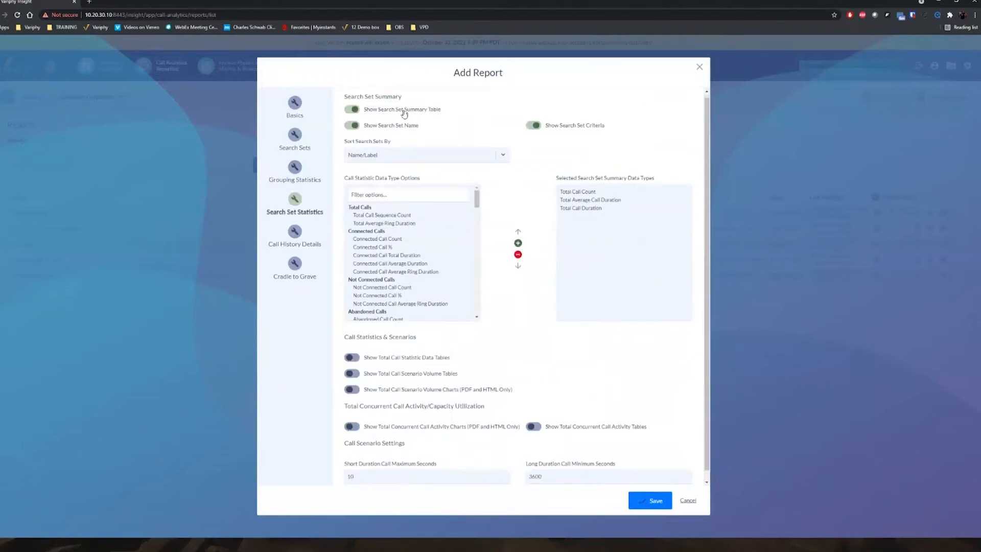
left_click(582, 202)
left_click(584, 209, "shift")
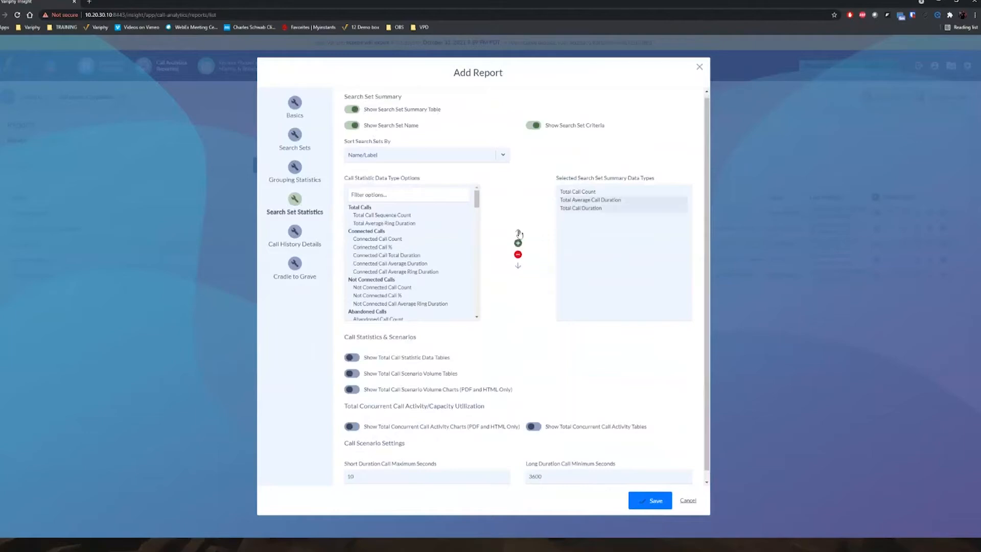
left_click(518, 254)
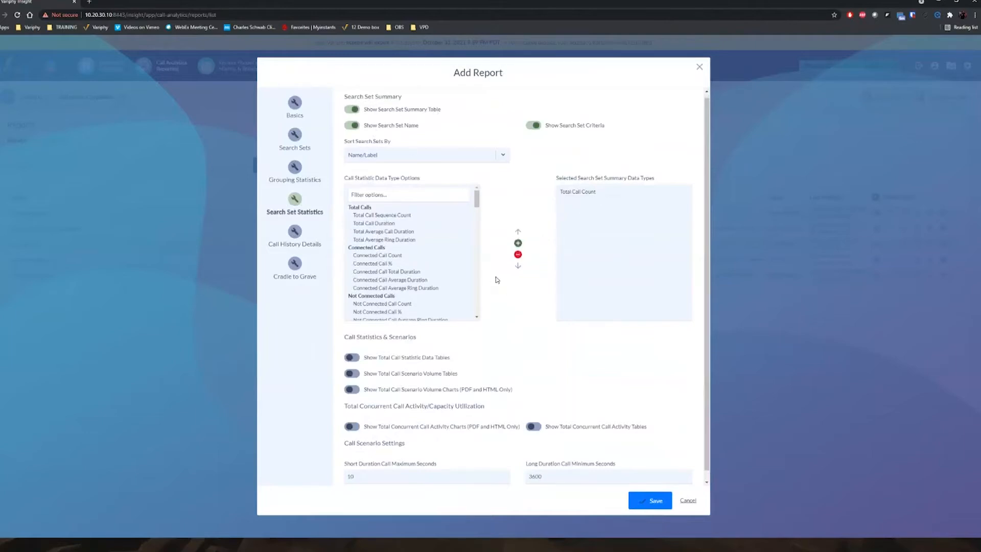
Step: Enable both the total concurrent call activity charts and the total concurrent call activity tables in the search set statistics
scroll(493, 280, "down", 1)
left_click_drag(344, 397, 493, 399)
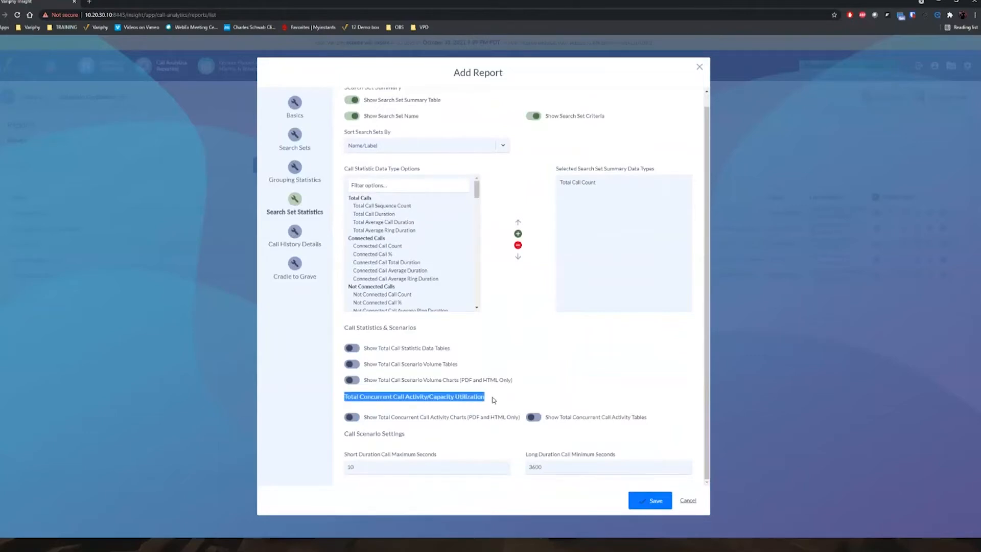
left_click(353, 417)
left_click(534, 418)
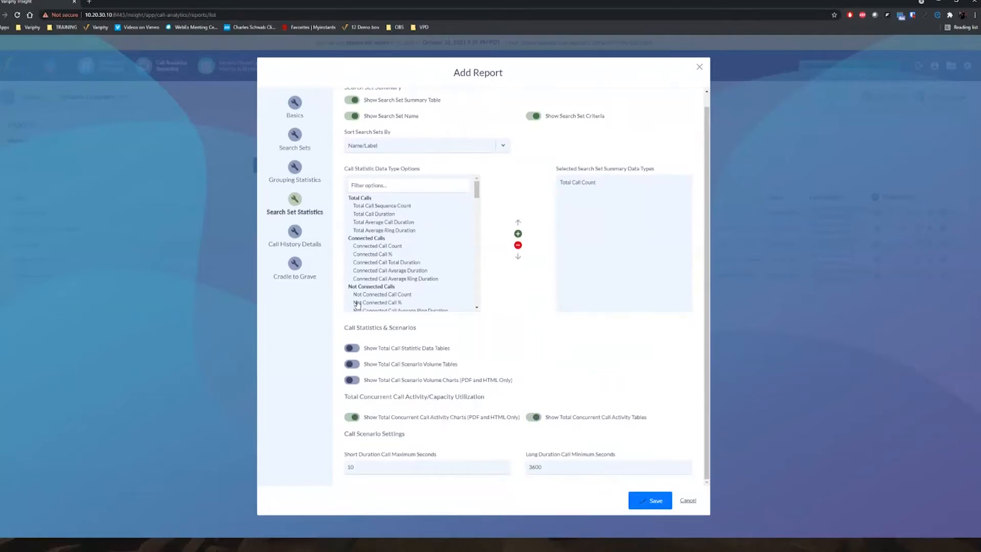
Step: Turn off the call history record details and save the new report
left_click(295, 235)
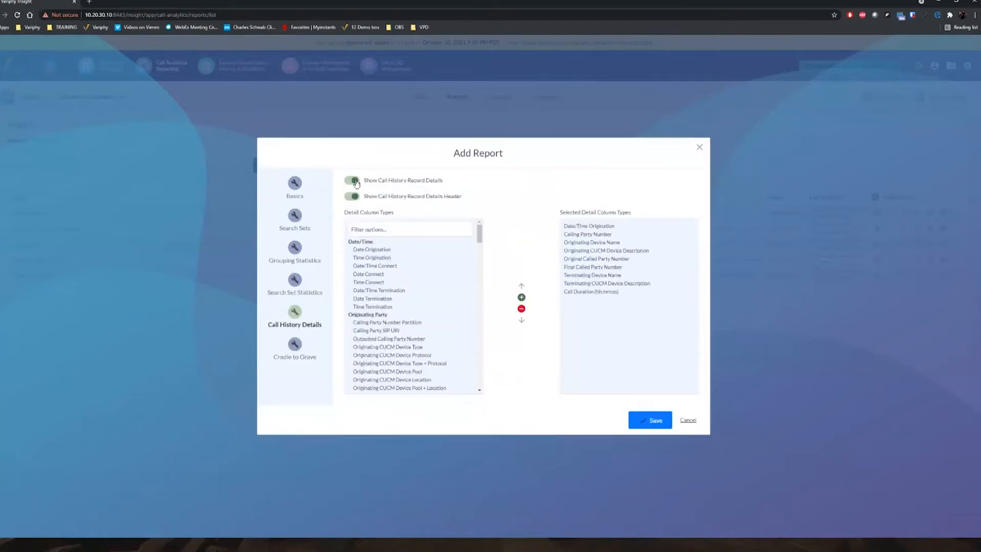
left_click(357, 184)
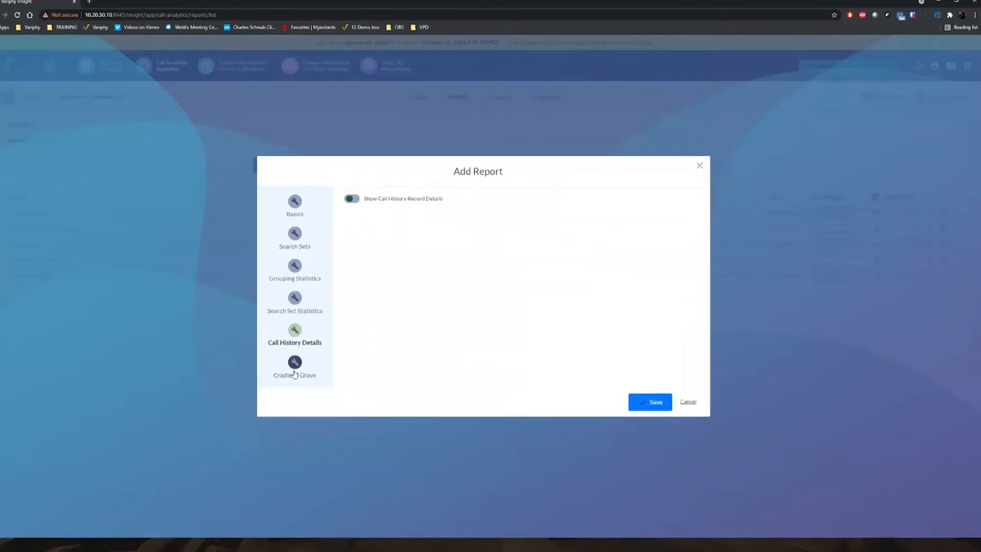
left_click(294, 363)
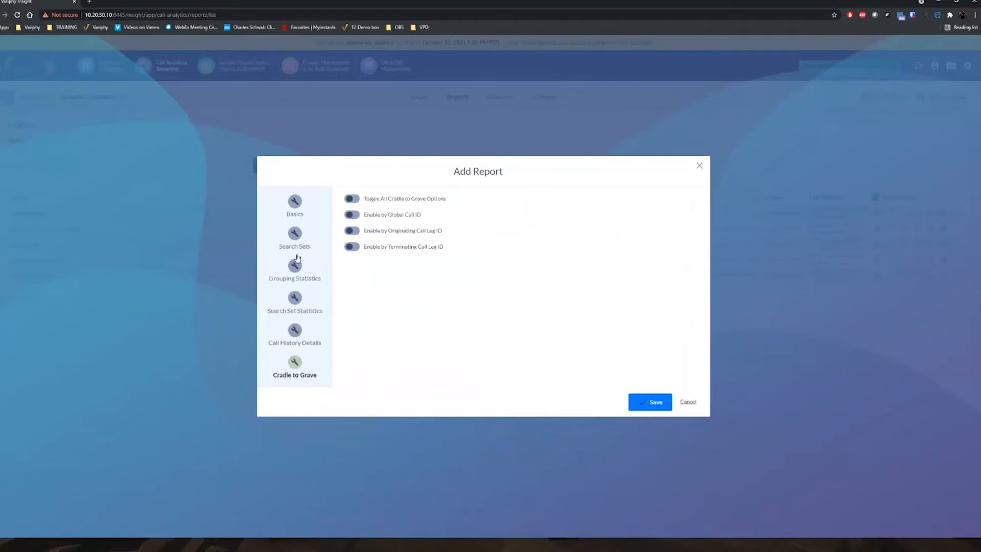
left_click(656, 403)
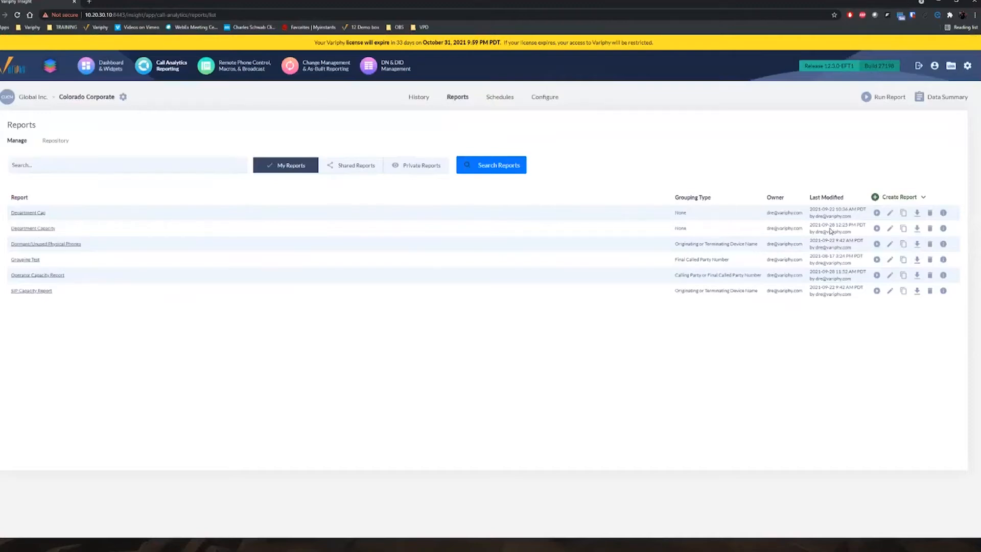
Step: Set up a run of the Department Capacity report with HTML as the file output format
left_click(877, 229)
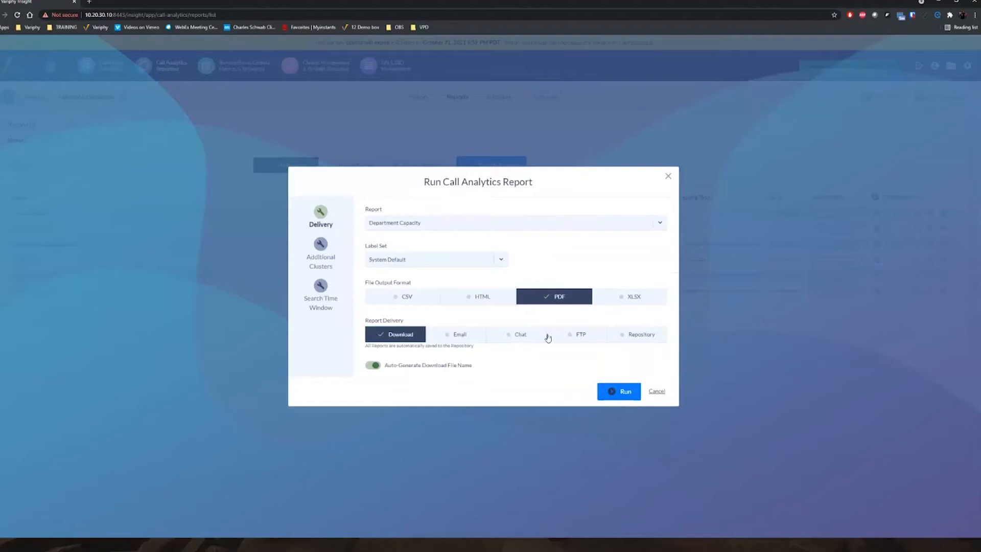
left_click(469, 301)
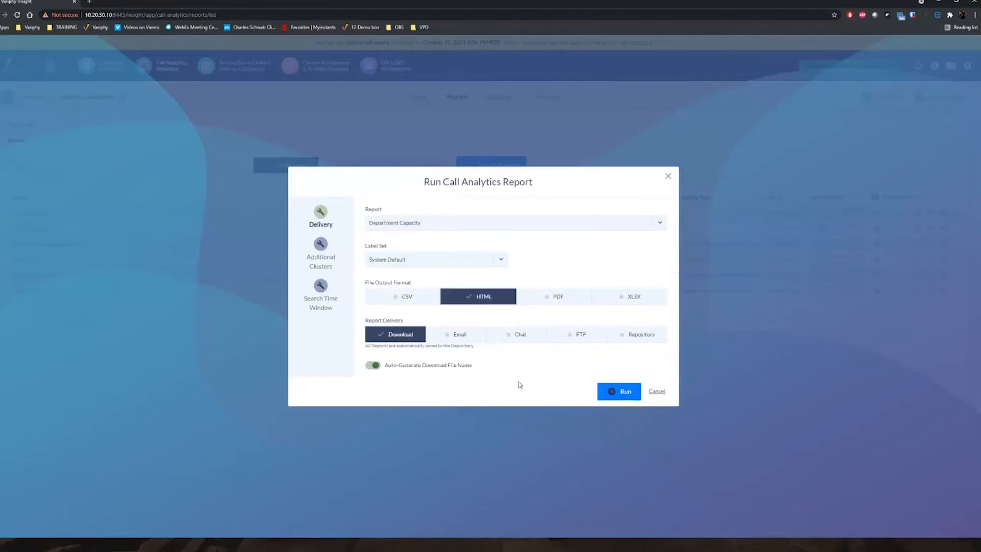
left_click(320, 246)
Step: Set the search time window to Previous Week (Sep 19 to Sep 25, 2021), keeping All Day off, and run the report
left_click(320, 313)
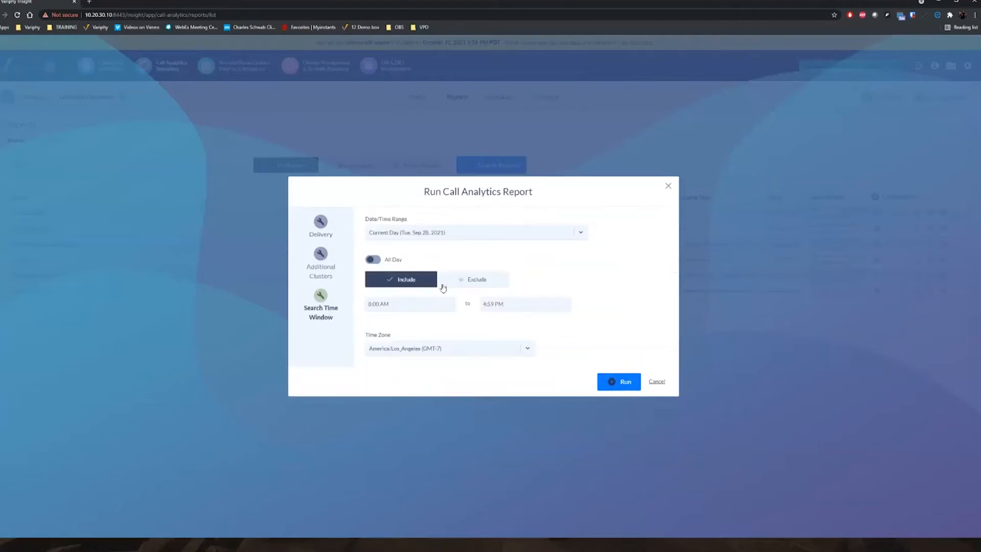
left_click(376, 260)
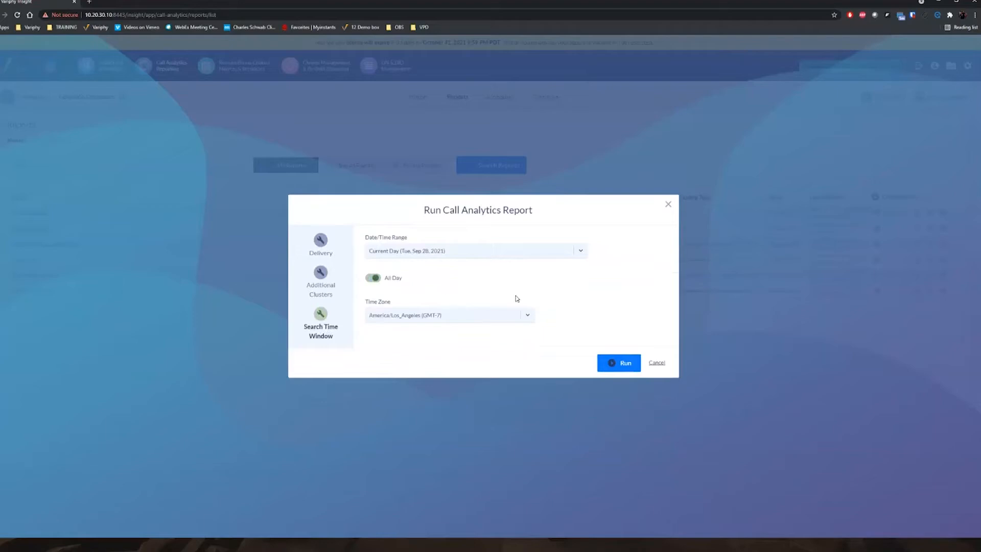
left_click(376, 278)
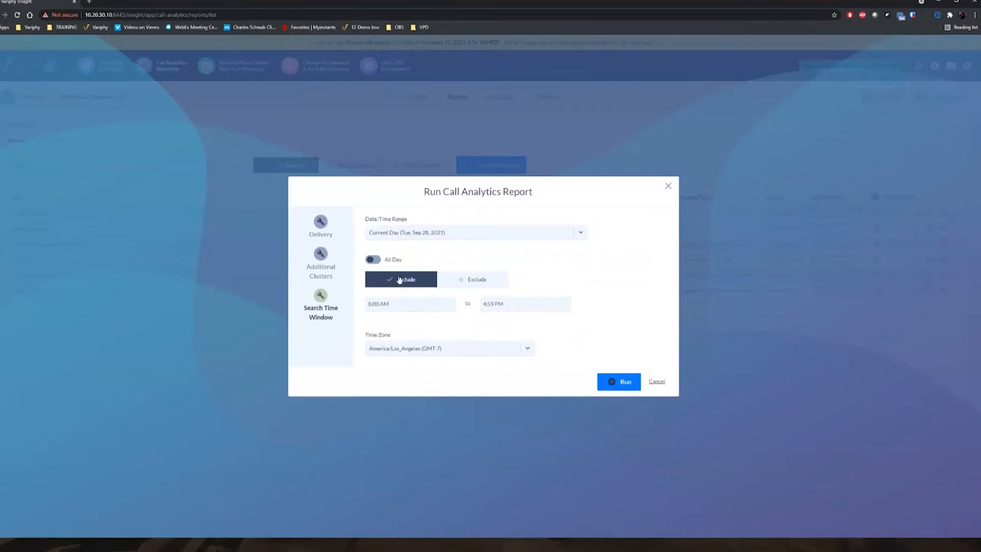
left_click(412, 237)
left_click_drag(585, 301, 584, 335)
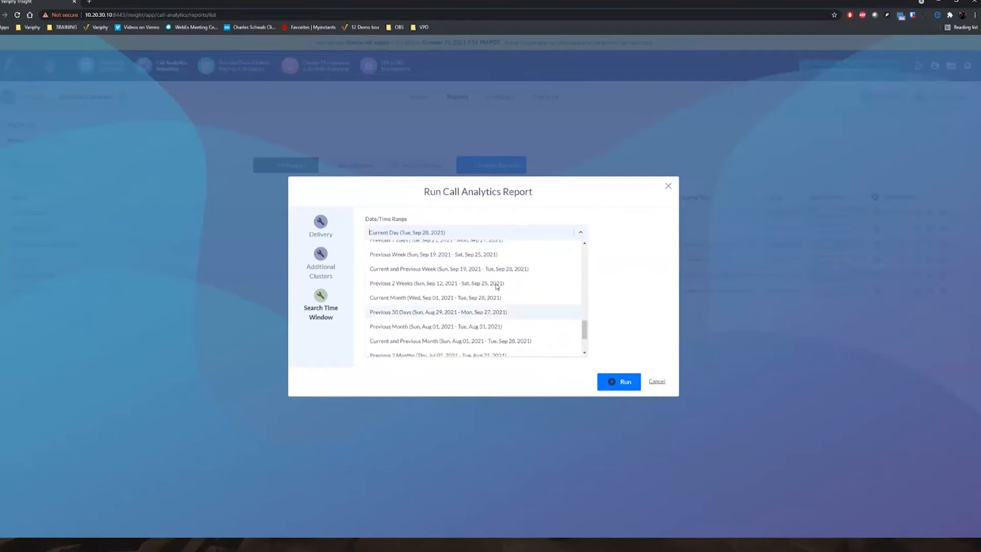
left_click(450, 256)
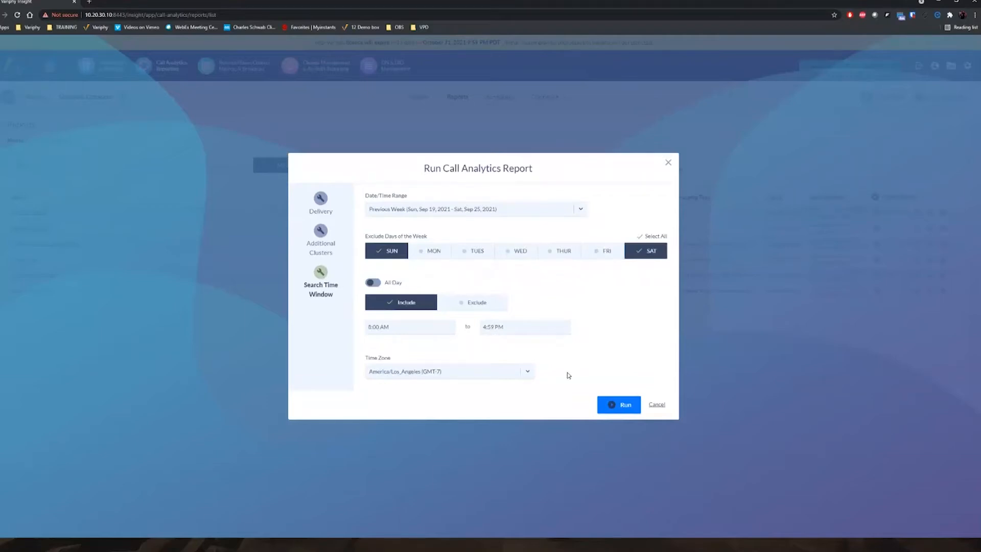
left_click(620, 406)
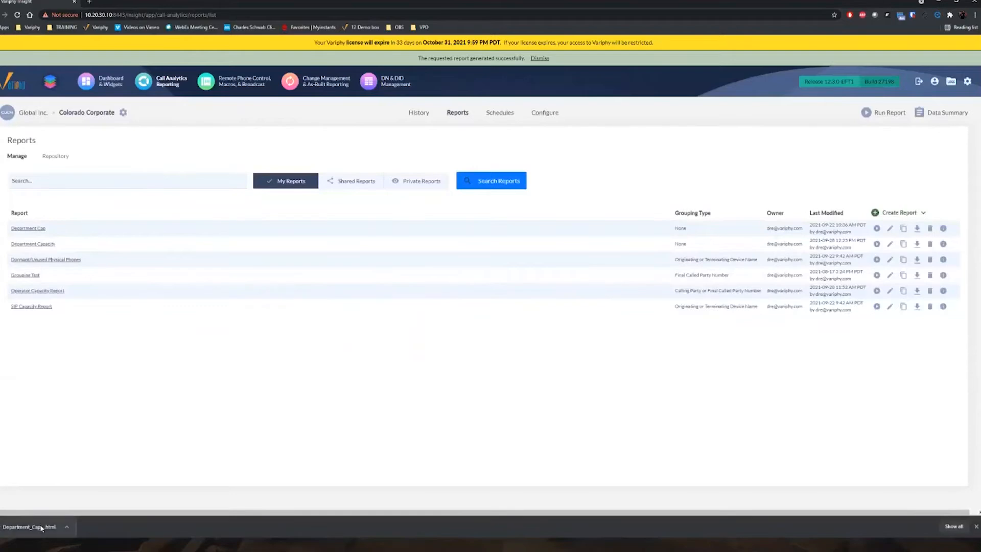
Step: Open the generated Department_Capacity.html report and examine the finance department's search criteria and total call count
left_click(40, 525)
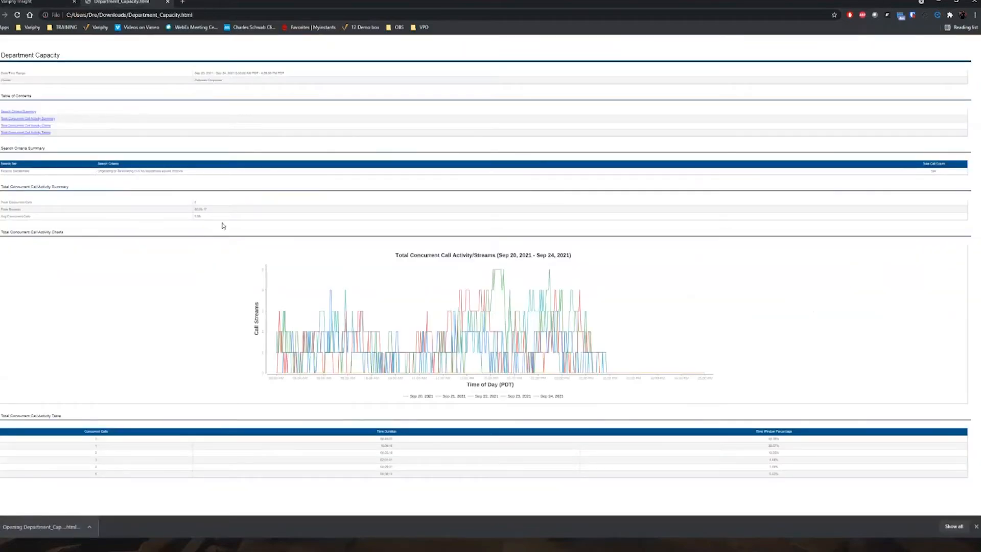
scroll(228, 246, "up", 4)
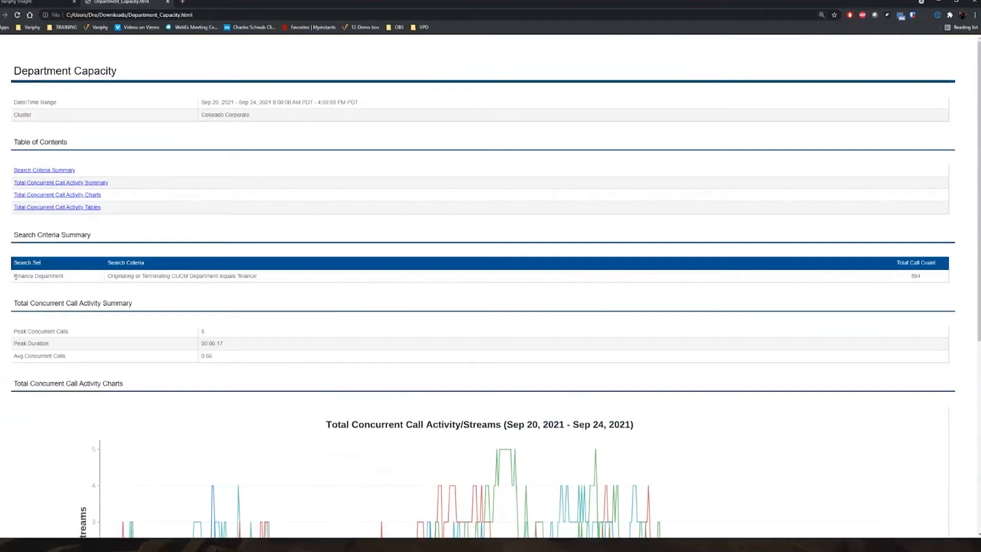
left_click_drag(14, 276, 266, 279)
left_click(267, 279)
double_click(926, 279)
scroll(291, 340, "down", 3)
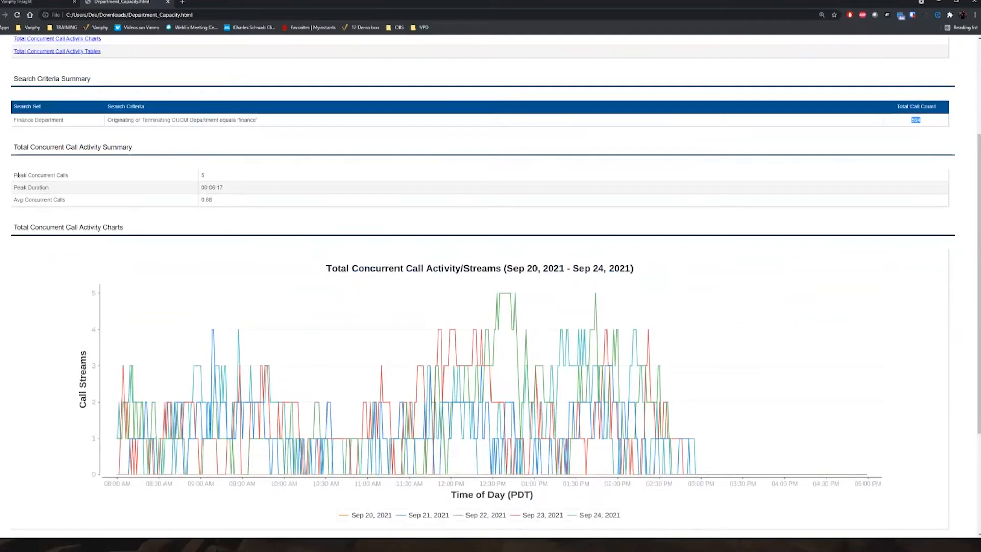
Step: Examine the peak concurrent calls, peak duration and average concurrent calls in the activity summary
left_click_drag(14, 175, 204, 177)
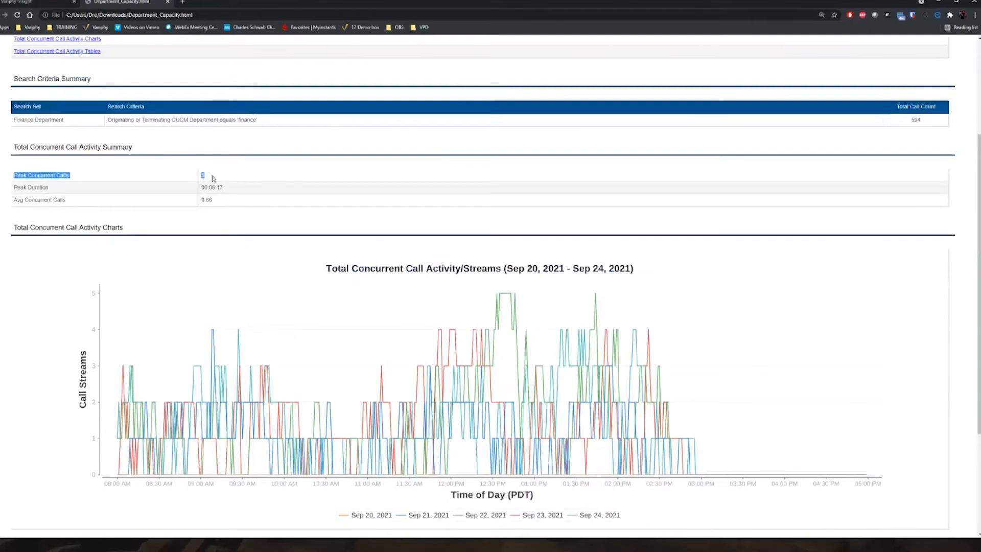
left_click(205, 188)
triple_click(206, 187)
left_click(210, 179)
left_click_drag(209, 188, 223, 191)
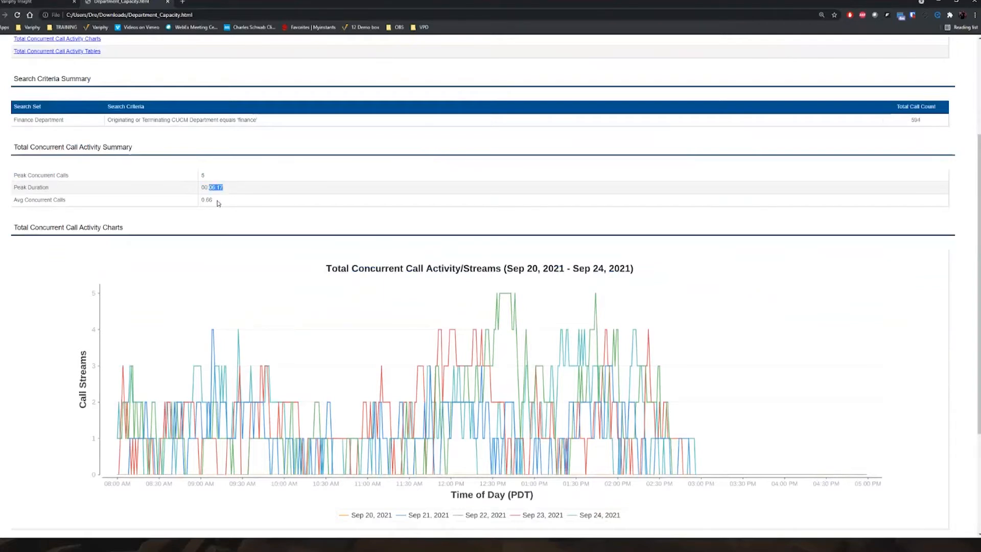
left_click_drag(14, 199, 253, 204)
Step: Examine the concurrent call activity chart and the table of time durations and percentages, and close the HTML report
scroll(482, 194, "down", 3)
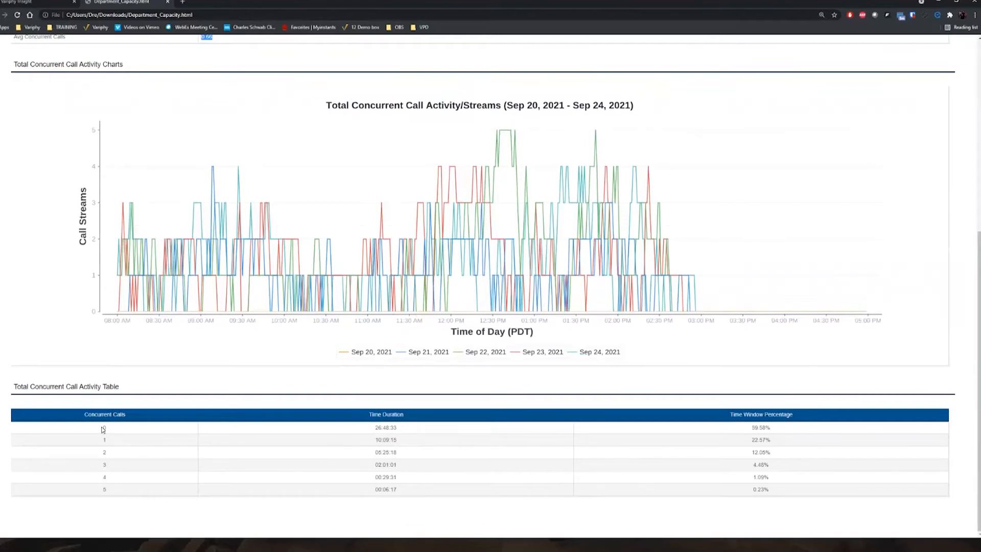
left_click_drag(105, 428, 111, 489)
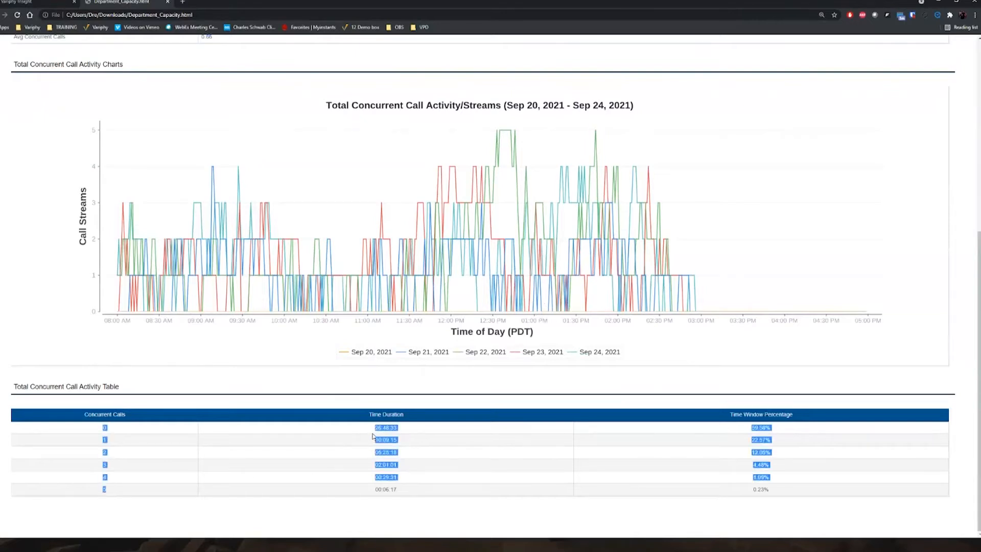
left_click(718, 434)
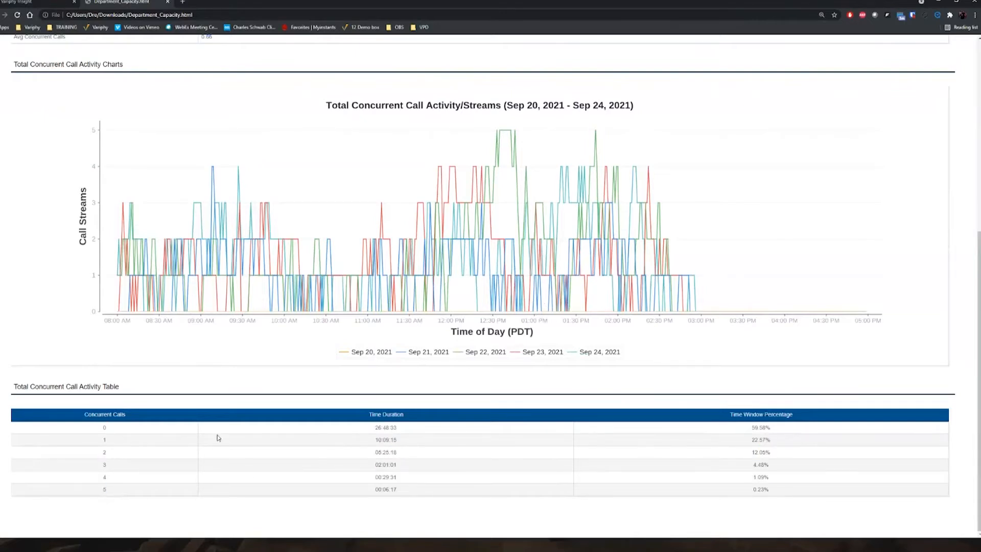
left_click_drag(375, 428, 403, 493)
left_click(423, 491)
scroll(745, 469, "up", 6)
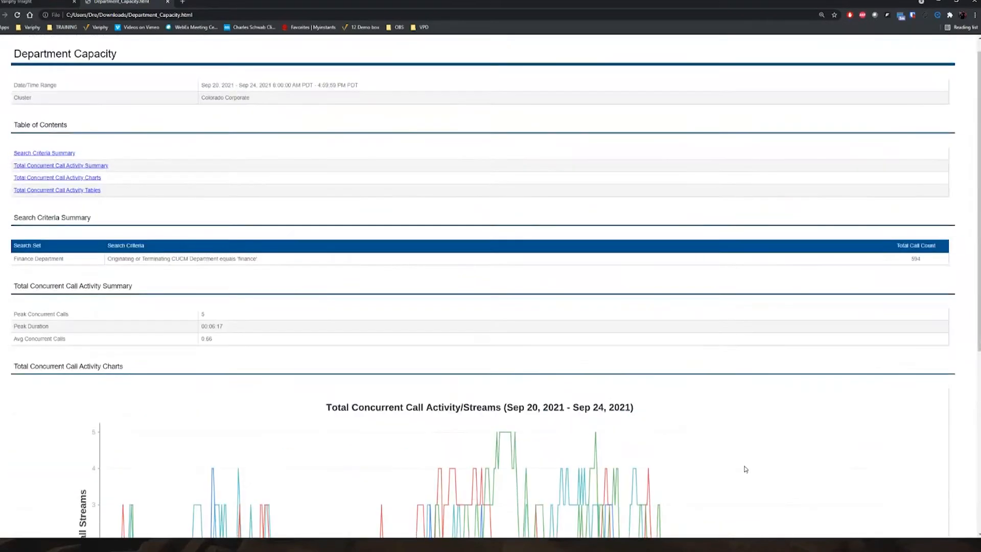
left_click(168, 2)
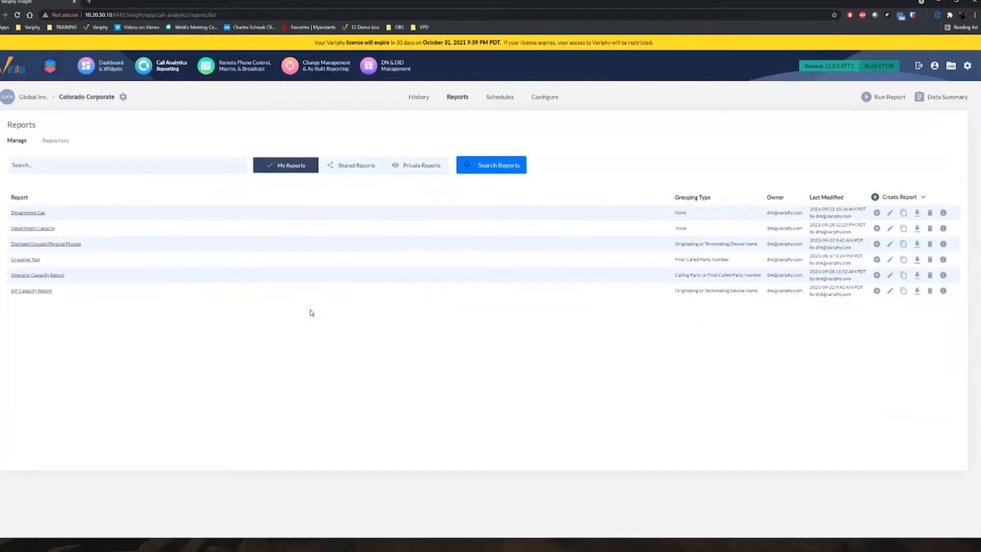
Step: Create a new report named "Operator Capacity Report copy"
left_click(922, 198)
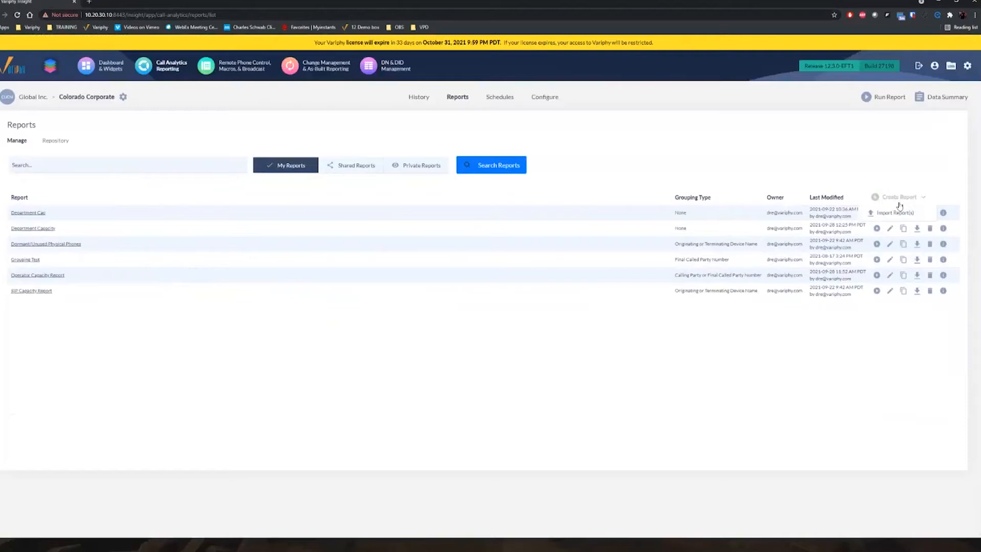
left_click(897, 200)
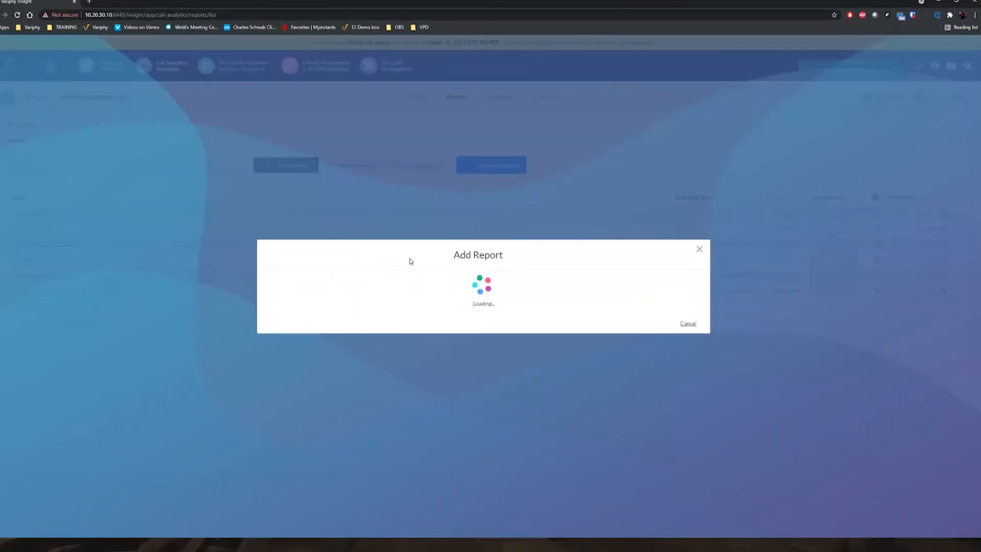
left_click(390, 214)
type("opy")
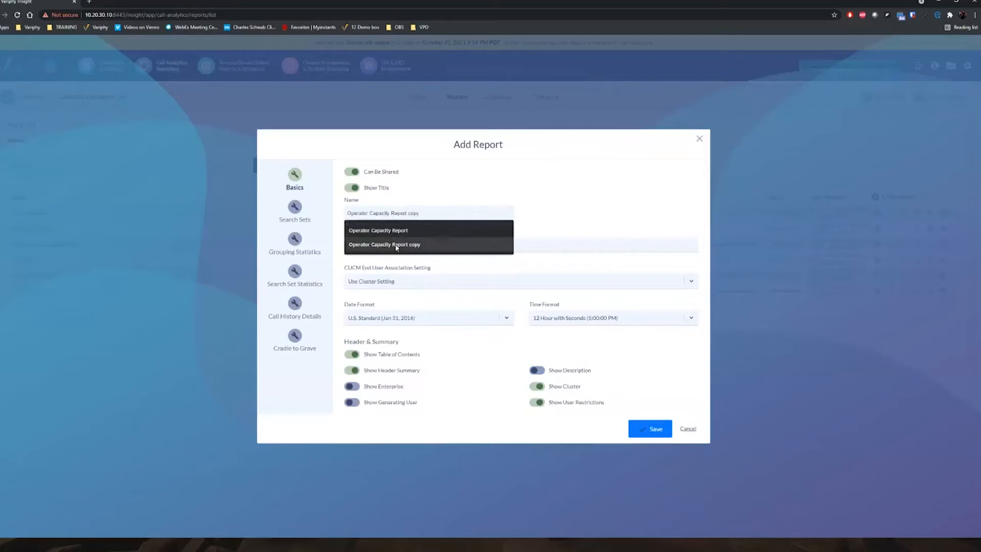
left_click(396, 244)
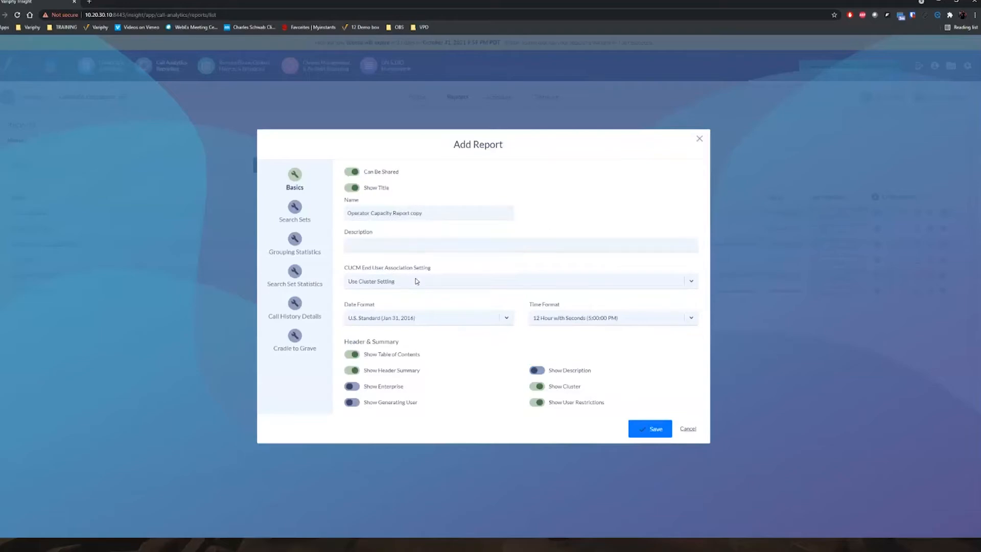
Step: Create a search set named Operators in the new report
left_click(295, 213)
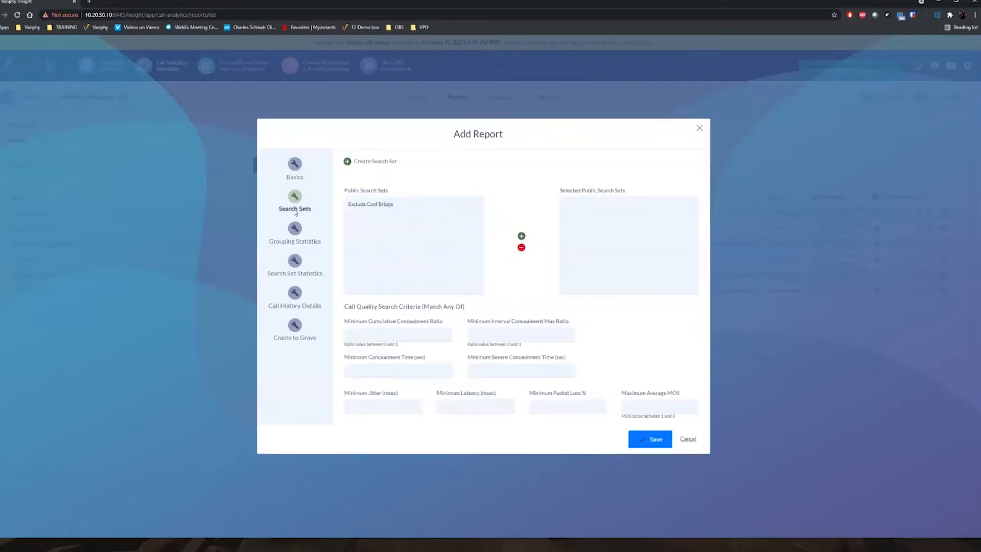
left_click(367, 162)
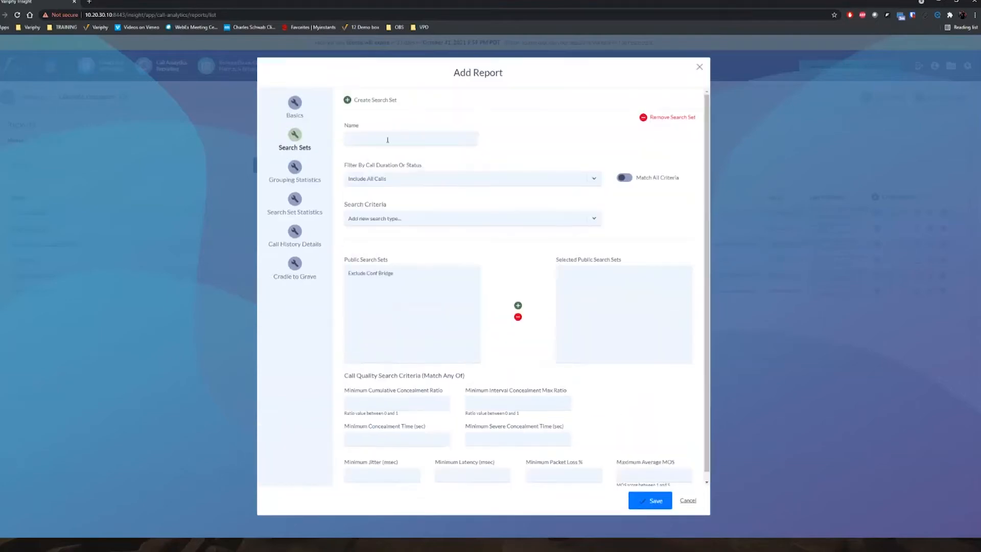
left_click(384, 138)
type("Op")
Step: Add the search criterion "Calling Party or Final Called Party Number" to the Operators search set
left_click(403, 223)
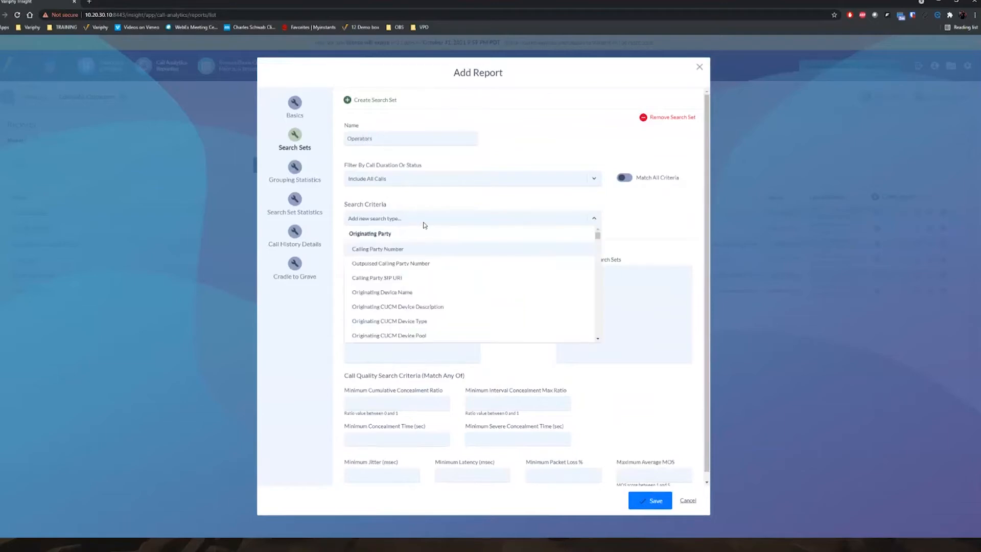
type("call")
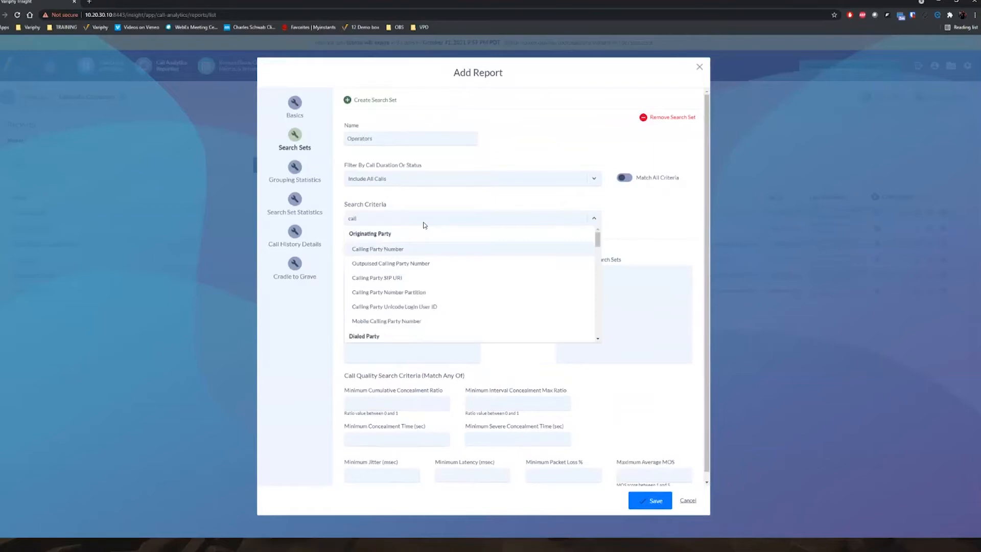
type("ing")
scroll(452, 295, "down", 2)
scroll(459, 297, "down", 1)
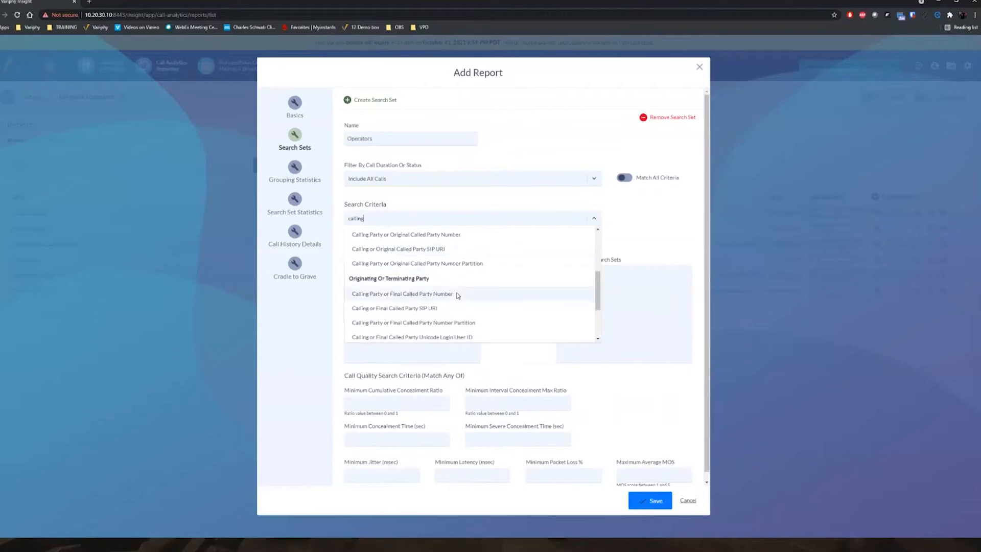
left_click(409, 294)
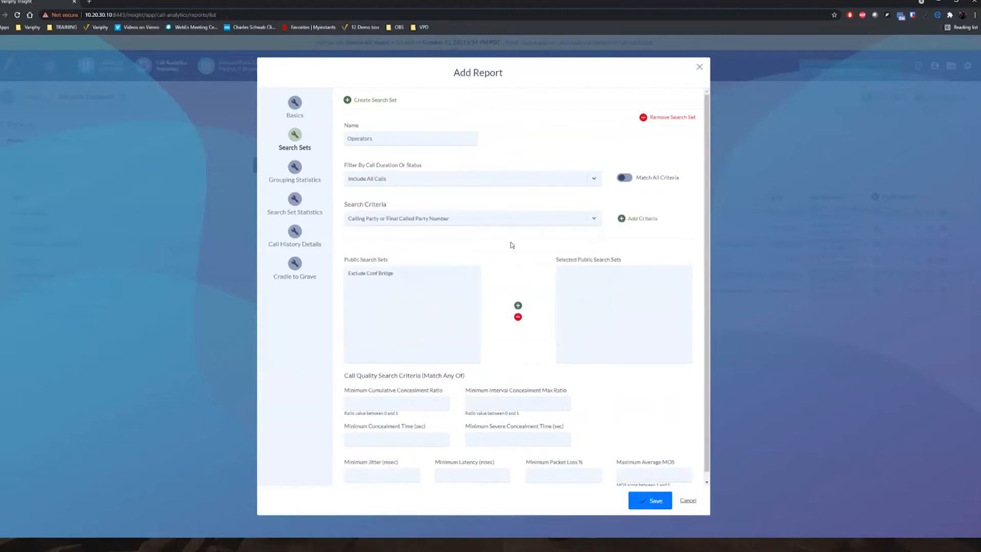
left_click(623, 218)
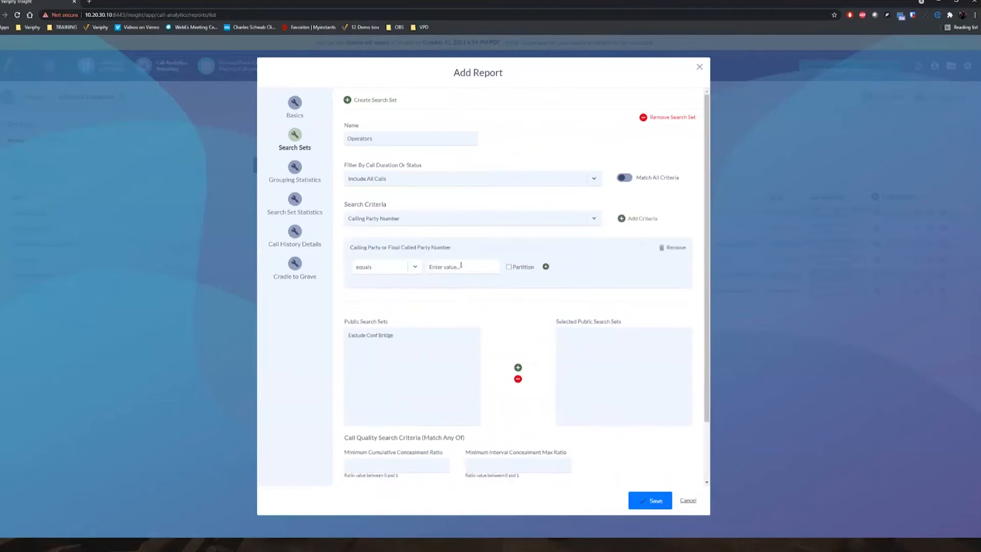
Step: Set the party number criterion to match the operator extensions 2444, 2910, 2911 and 2441, each with equals
type("2444")
left_click(545, 267)
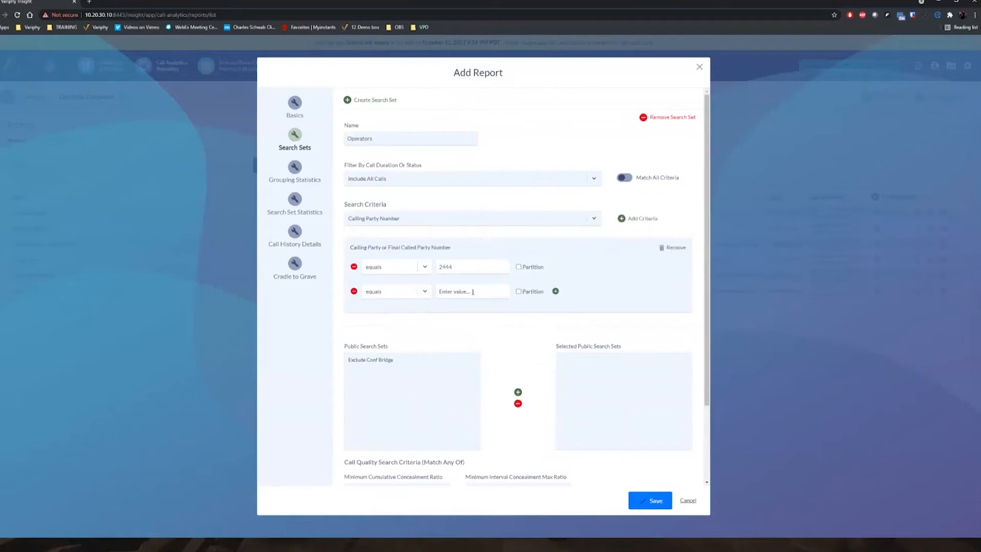
type("2910")
left_click(556, 291)
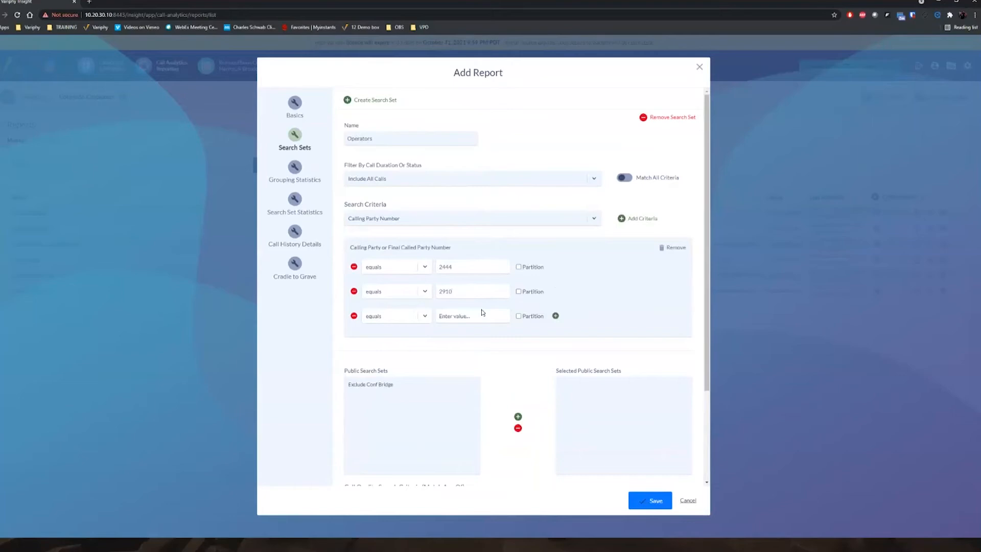
type("29")
left_click(555, 316)
type("2")
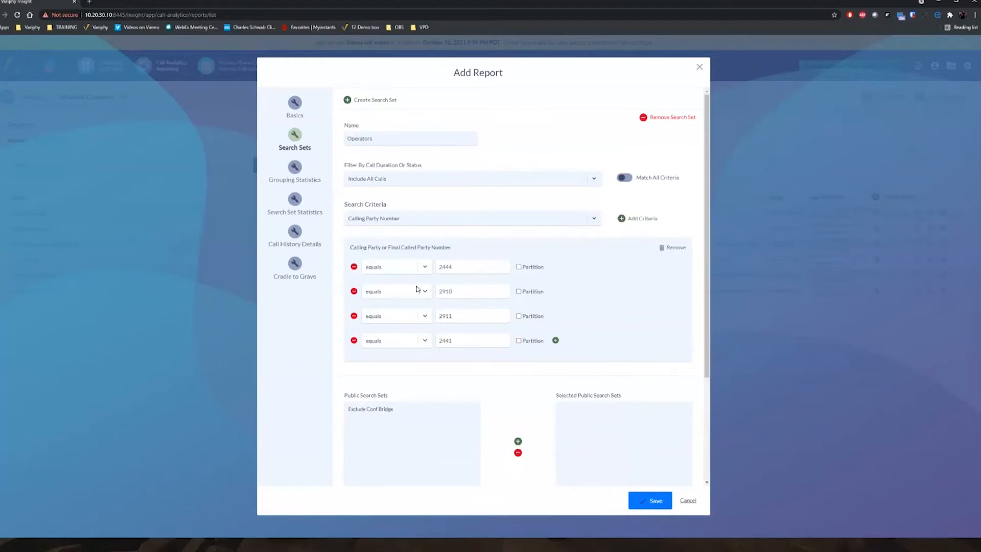
Step: Enable data grouping and set the primary grouping type to "Calling Party or Final Called Party Number"
scroll(417, 289, "down", 3)
scroll(492, 341, "up", 3)
scroll(547, 357, "down", 3)
scroll(547, 356, "up", 3)
left_click(294, 174)
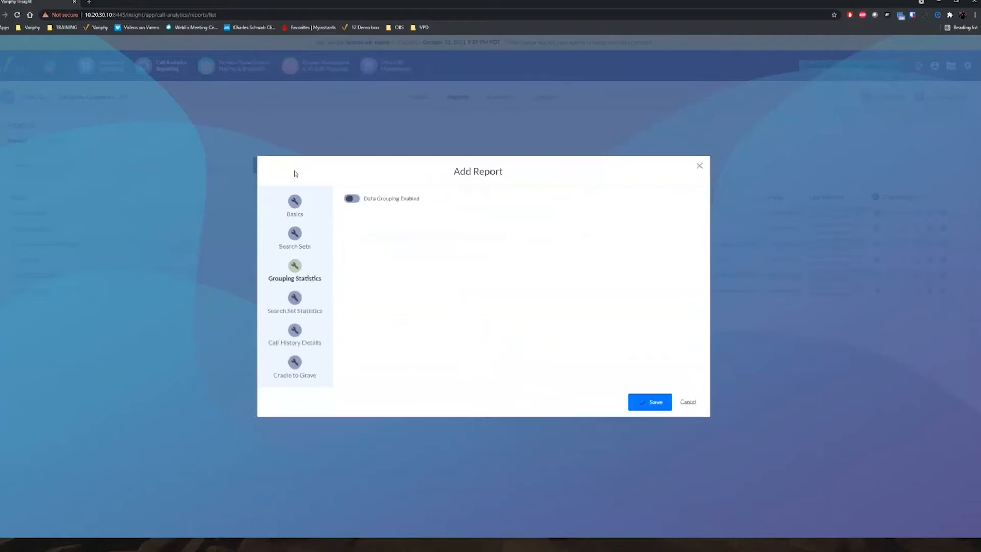
left_click(354, 200)
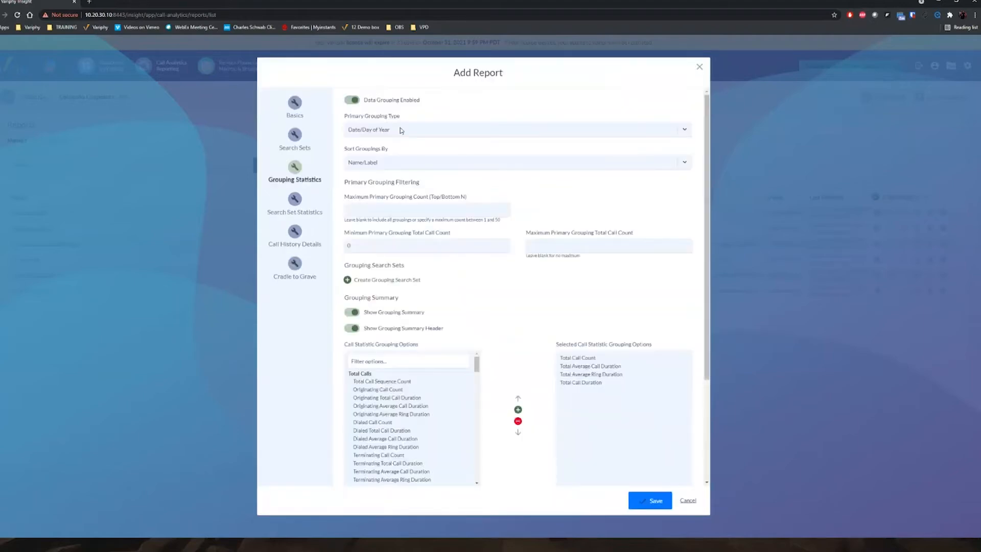
left_click(401, 131)
type("calling")
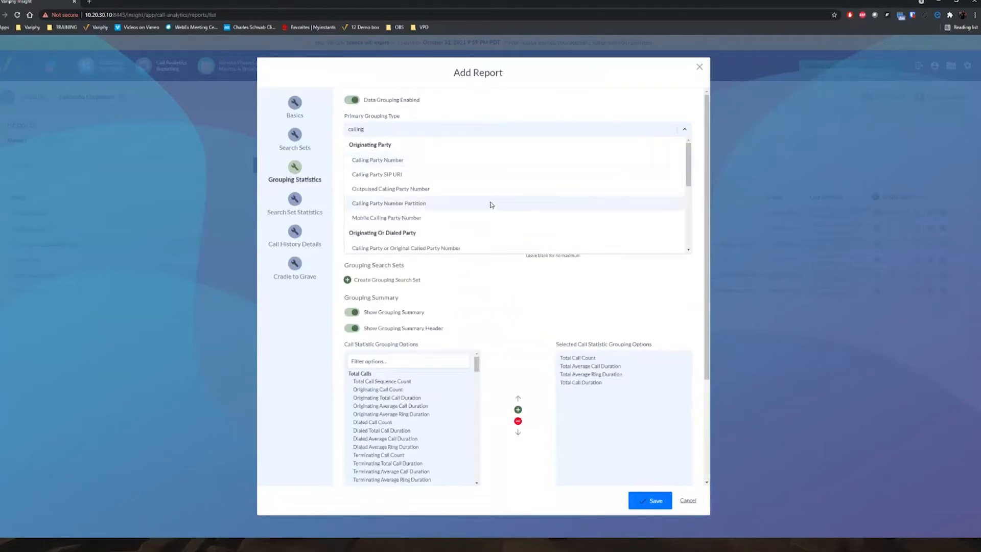
scroll(490, 203, "down", 3)
left_click(443, 195)
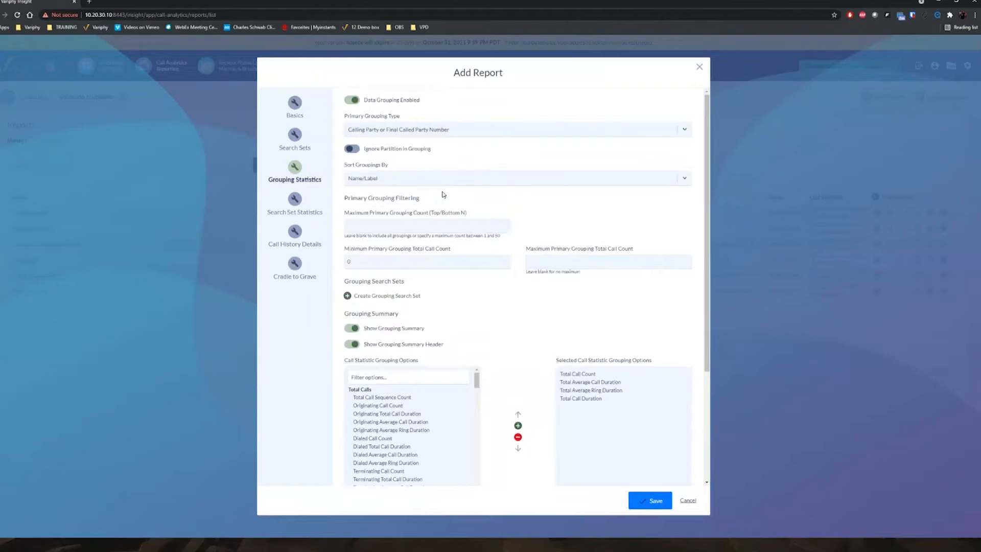
Step: Remove Total Average Call Duration, Total Average Ring Duration and Total Call Duration from the selected grouping statistics, keeping Total Call Count
scroll(500, 289, "down", 2)
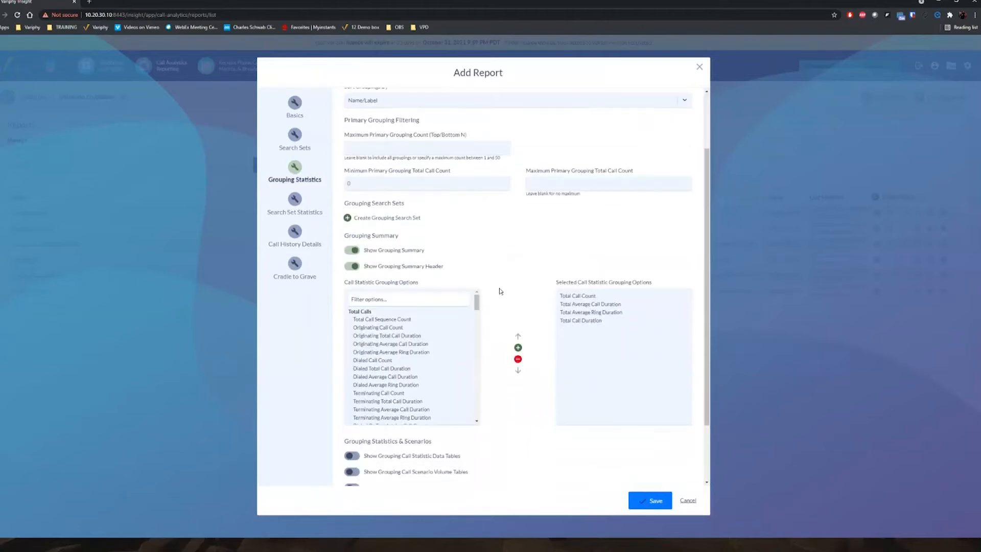
scroll(521, 281, "down", 1)
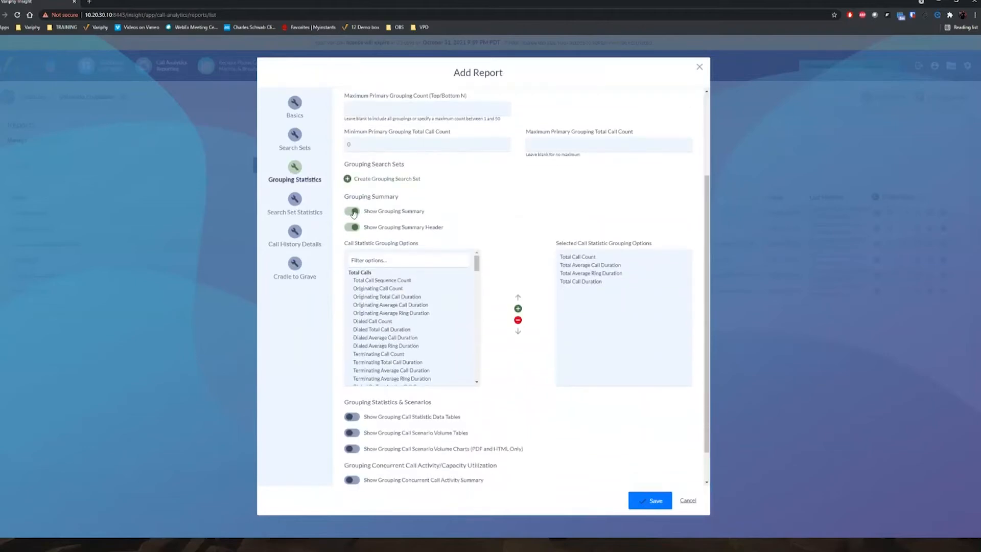
left_click(586, 266)
left_click(565, 281, "shift")
left_click(518, 320)
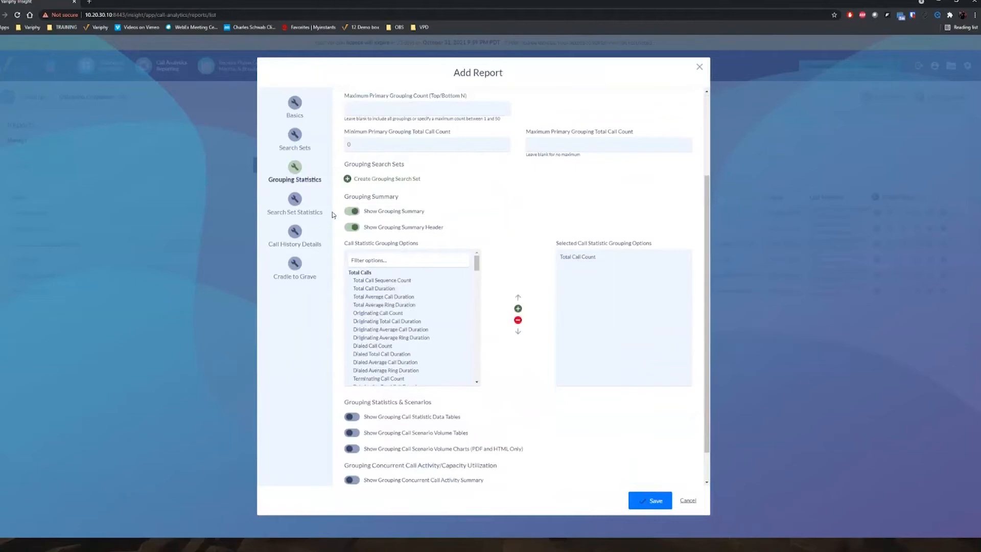
Step: Enable the grouping concurrent call activity summary, charts and tables in the grouping statistics
scroll(516, 375, "down", 1)
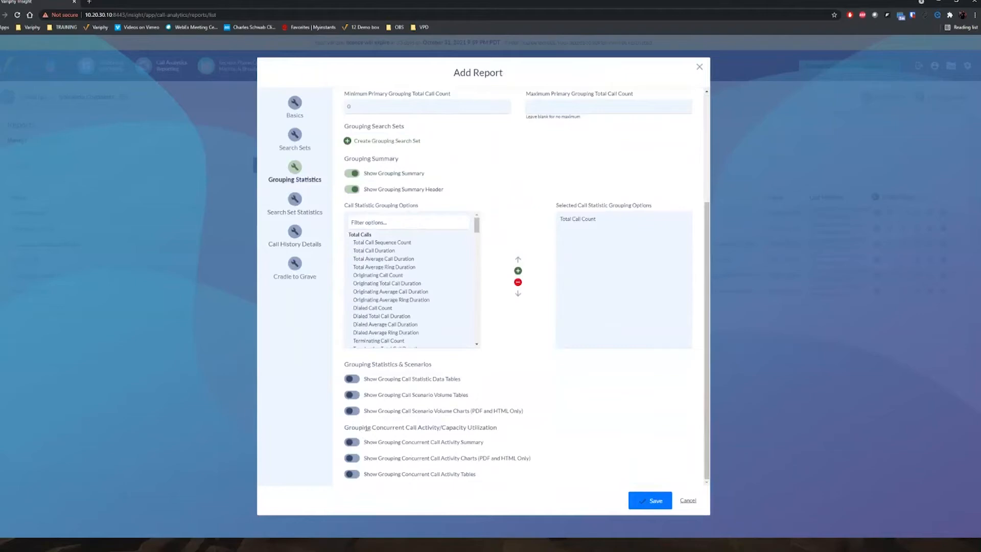
left_click_drag(346, 428, 536, 431)
left_click(351, 442)
left_click(351, 457)
left_click(351, 474)
Step: In the search set statistics, turn off the search set summary table and enable the total concurrent call activity charts and tables
left_click(300, 200)
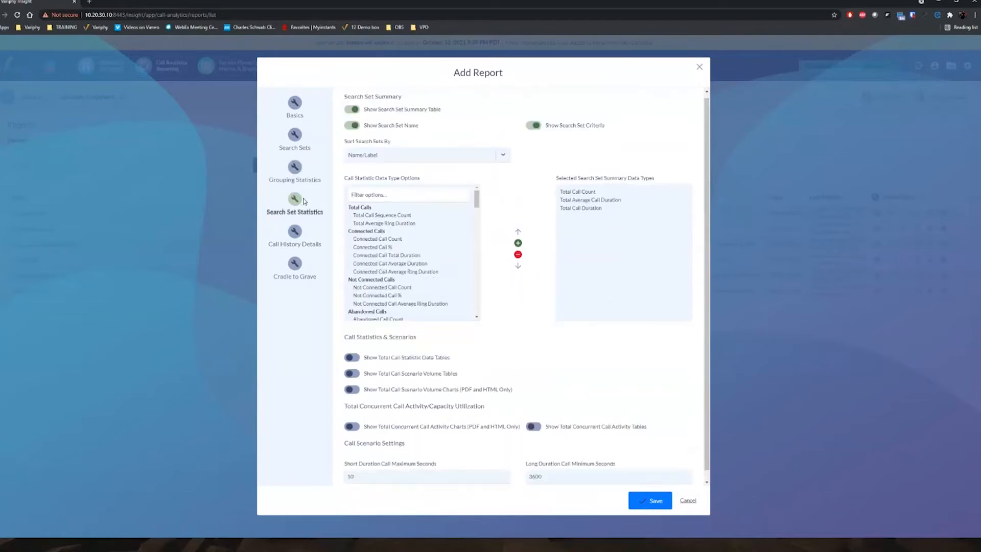
left_click(356, 112)
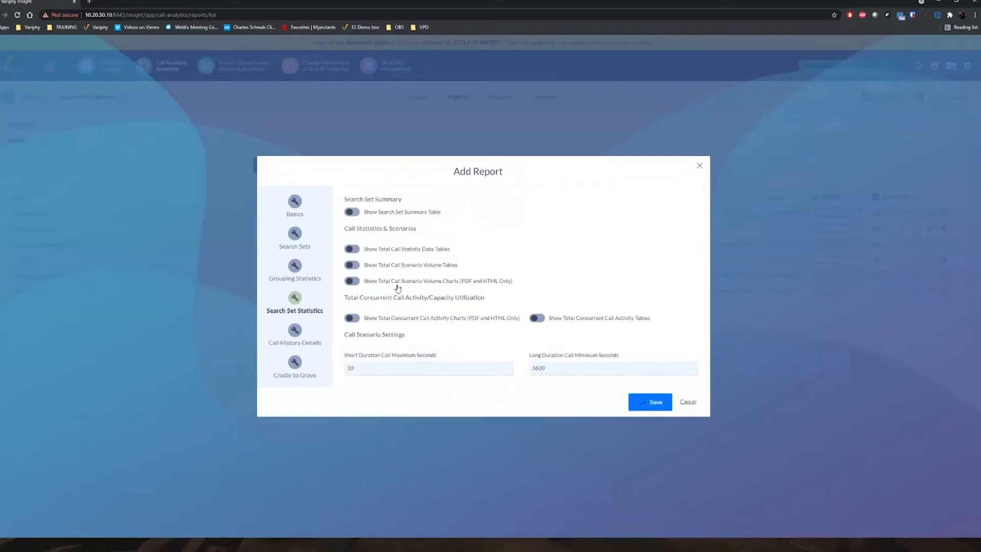
left_click(353, 319)
left_click(536, 318)
Step: Turn off the call history record details for the report and save it
left_click(296, 330)
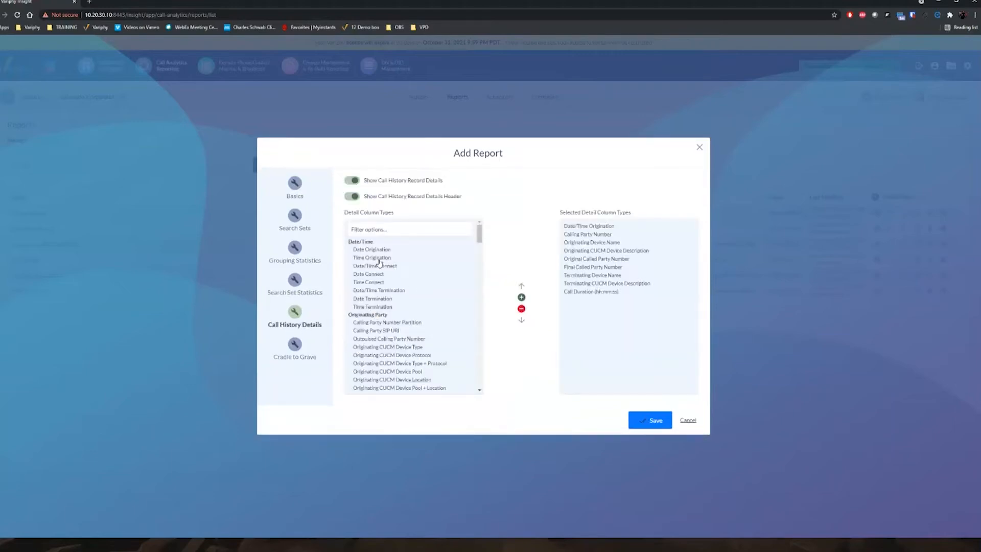
left_click(351, 181)
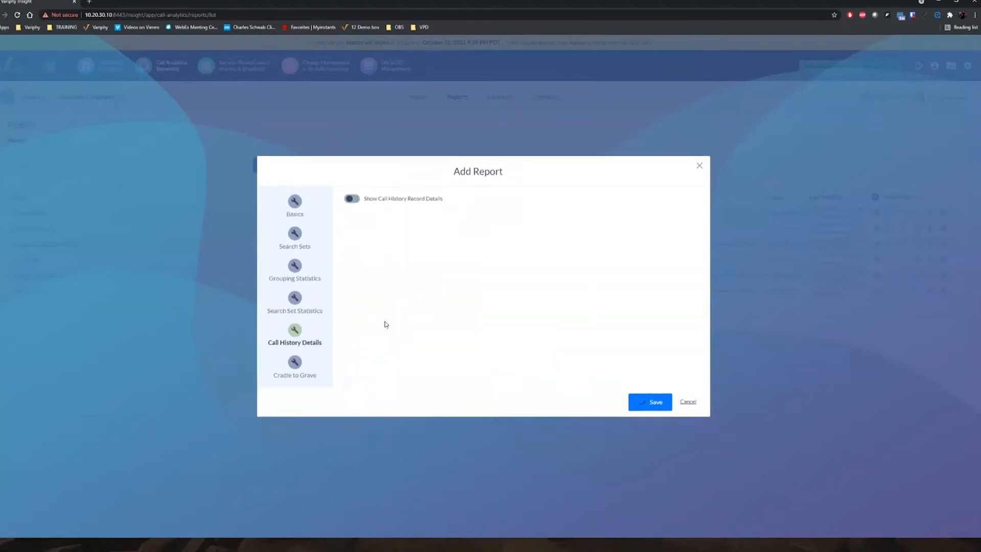
left_click(641, 403)
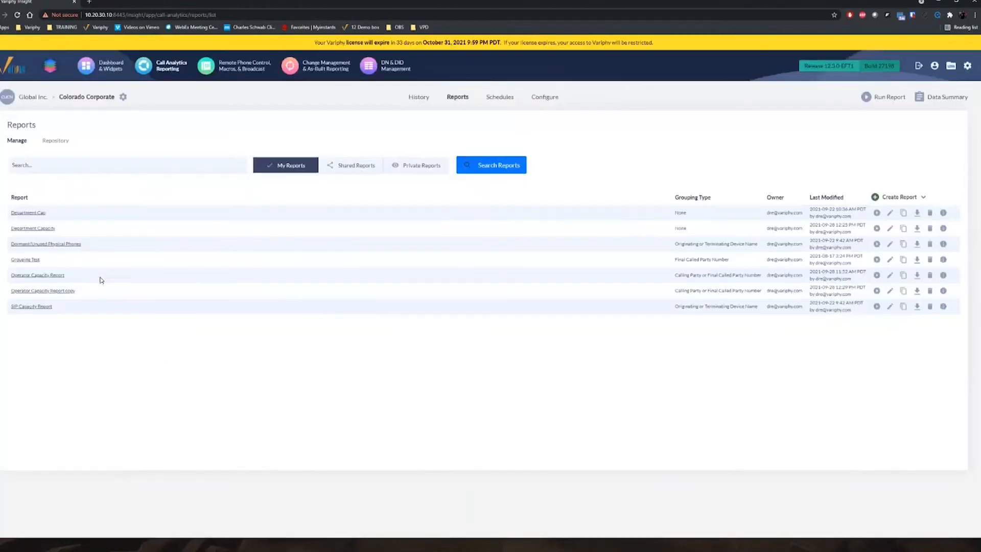
Step: Run Operator Capacity Report copy as an HTML download for the previous week's weekdays, 8:00 AM to 4:59 PM, and open the file
left_click(876, 291)
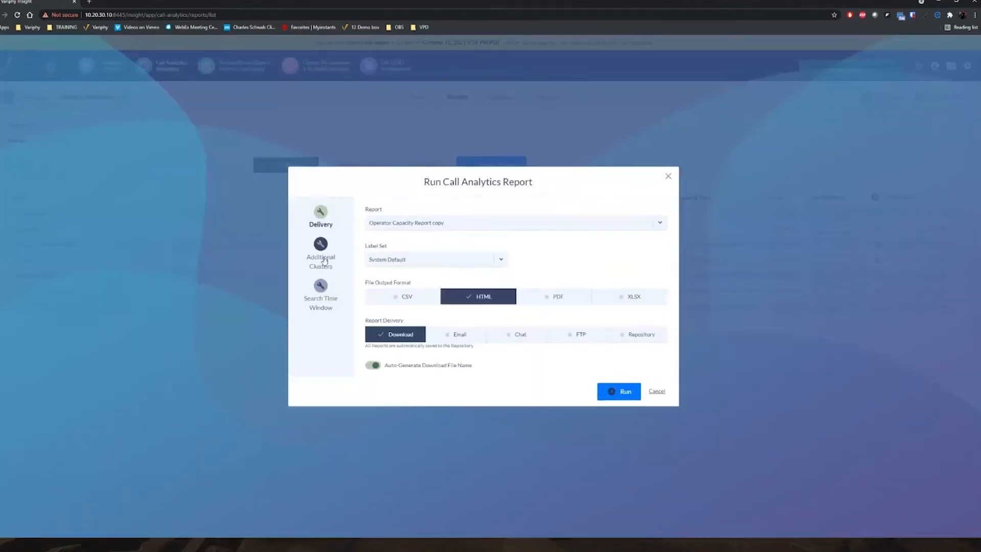
left_click(322, 296)
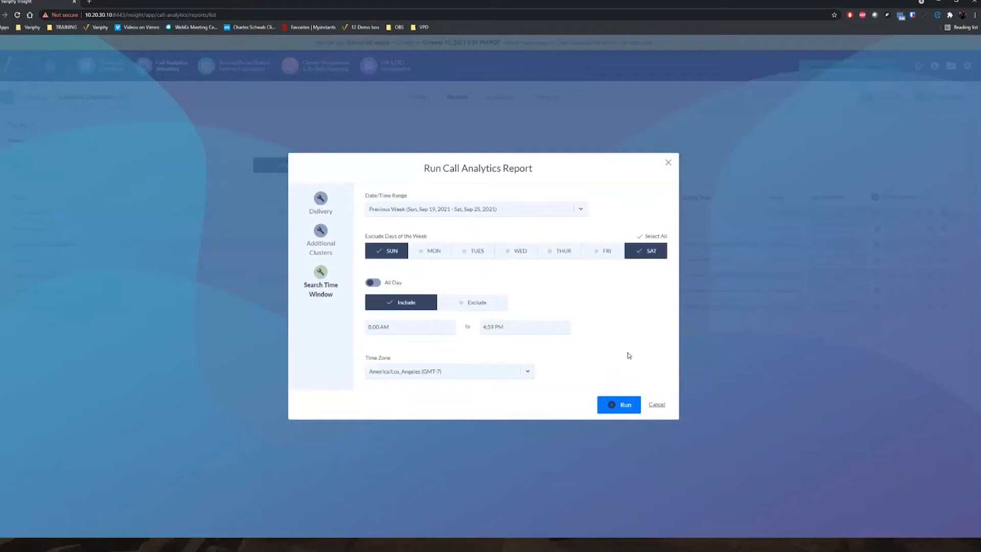
left_click(624, 404)
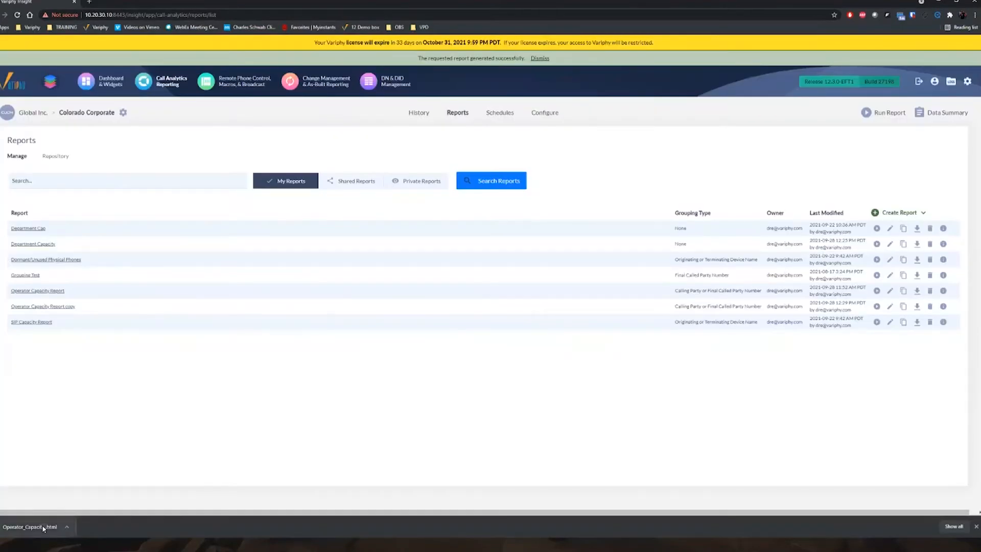
left_click(42, 526)
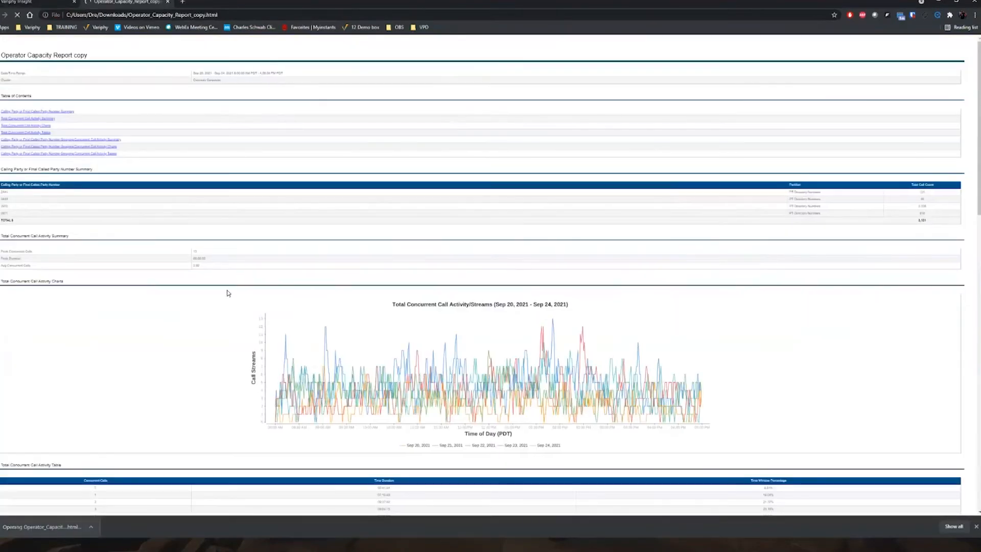
Step: Examine the total call count per party number and the peak and average values in the Total Concurrent Call Activity Summary
scroll(230, 293, "up", 5)
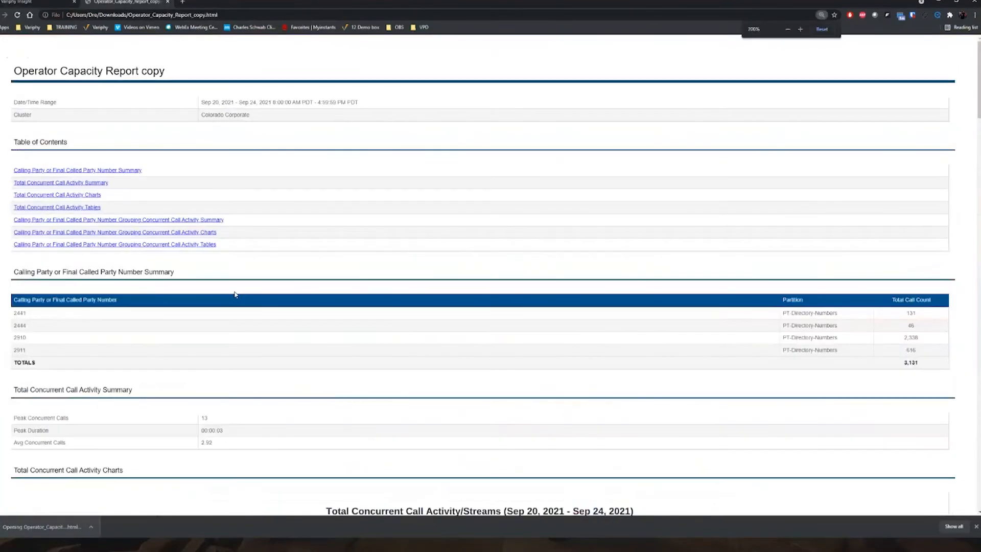
scroll(236, 294, "down", 3)
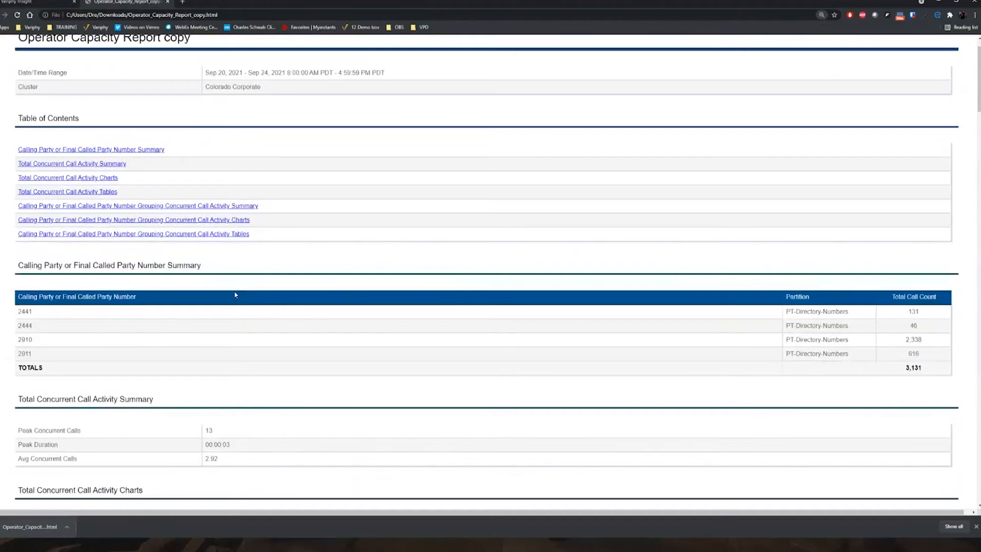
scroll(103, 304, "down", 1)
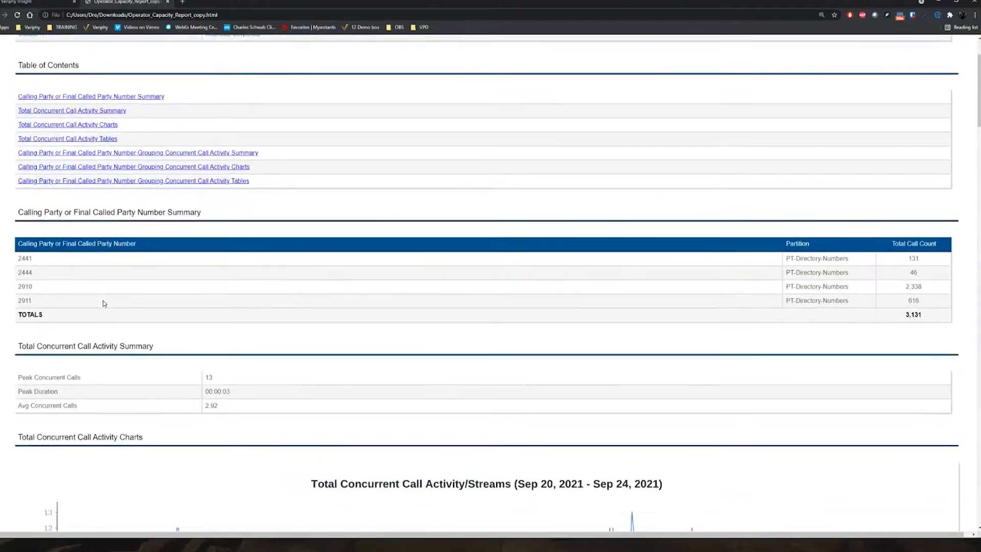
left_click_drag(929, 263, 23, 262)
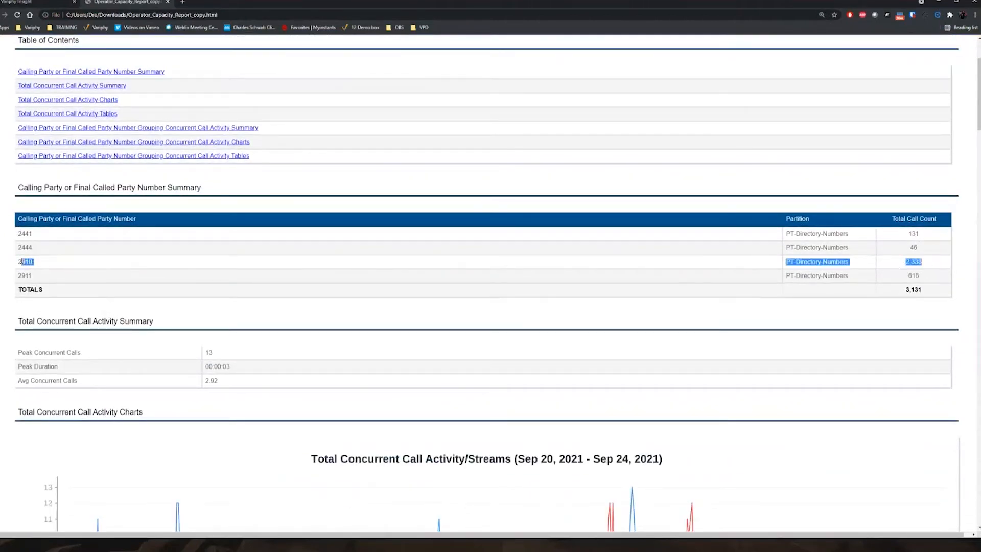
left_click(203, 264)
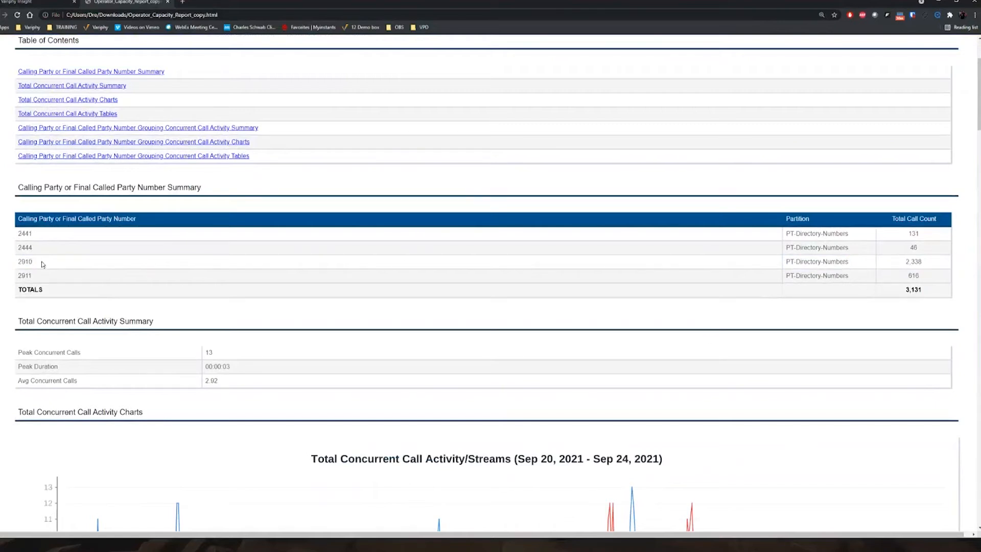
left_click_drag(19, 261, 941, 264)
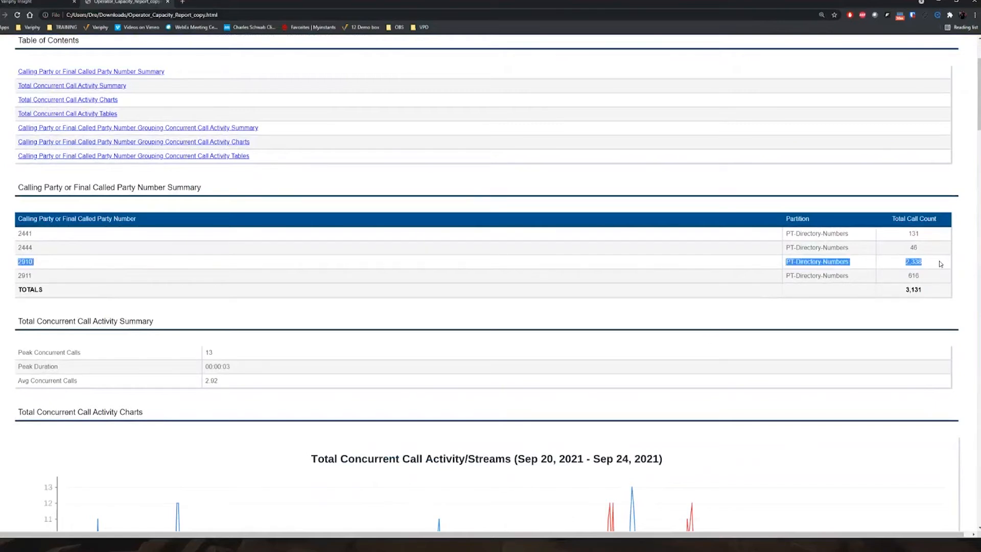
scroll(427, 335, "down", 3)
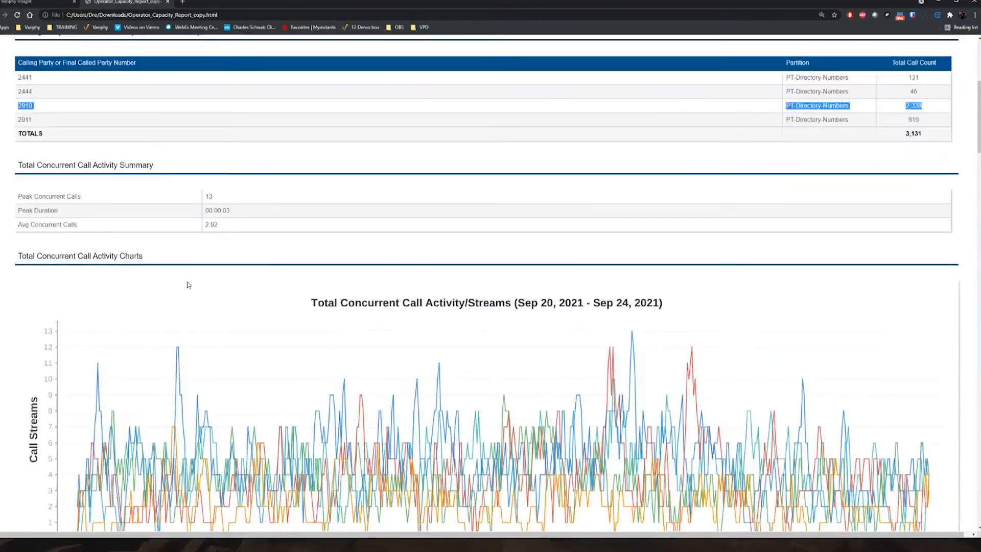
left_click(187, 284)
left_click_drag(206, 198, 220, 199)
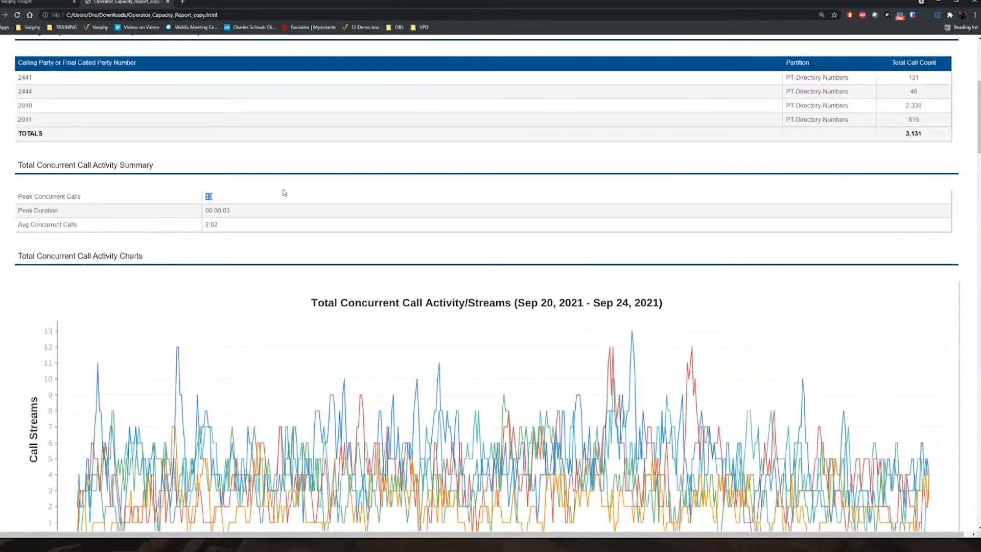
scroll(409, 210, "up", 2)
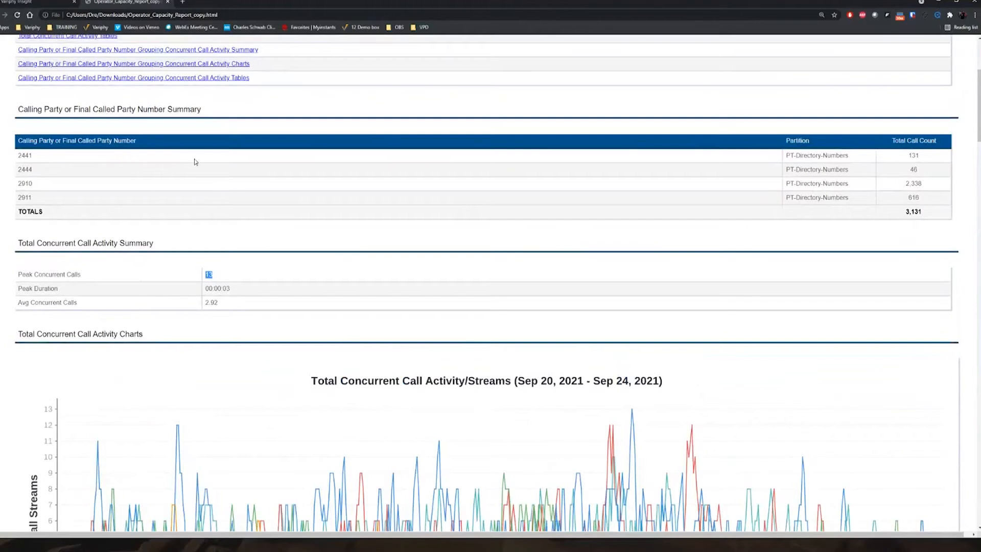
scroll(197, 247, "down", 2)
left_click_drag(204, 211, 241, 228)
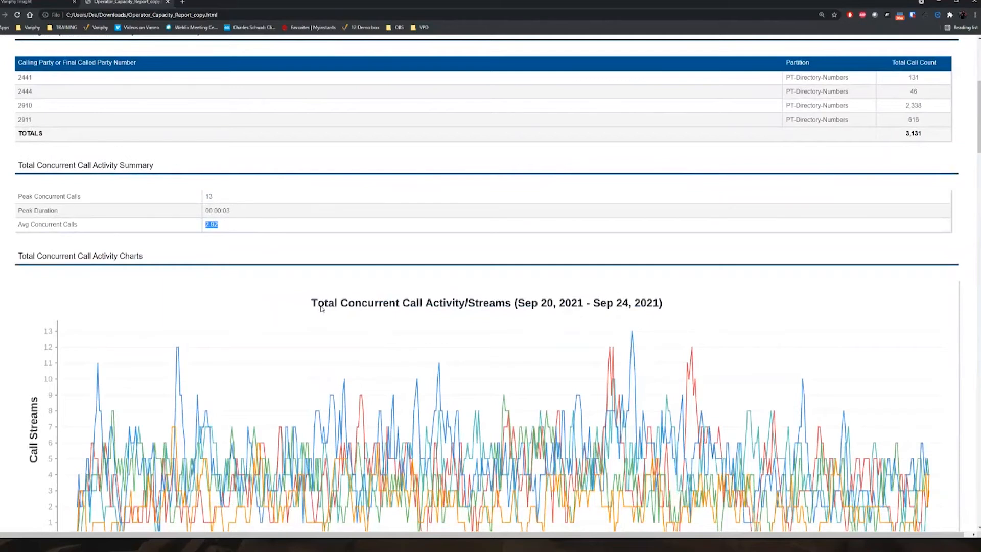
Step: Examine the Total Concurrent Call Activity chart and the table of time duration per concurrent call level
scroll(320, 308, "down", 5)
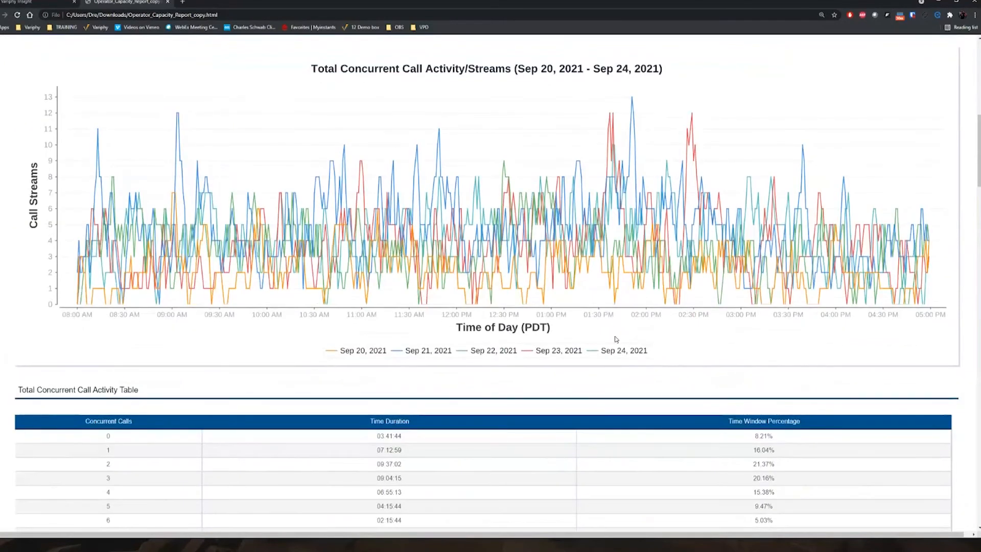
scroll(626, 373, "up", 1)
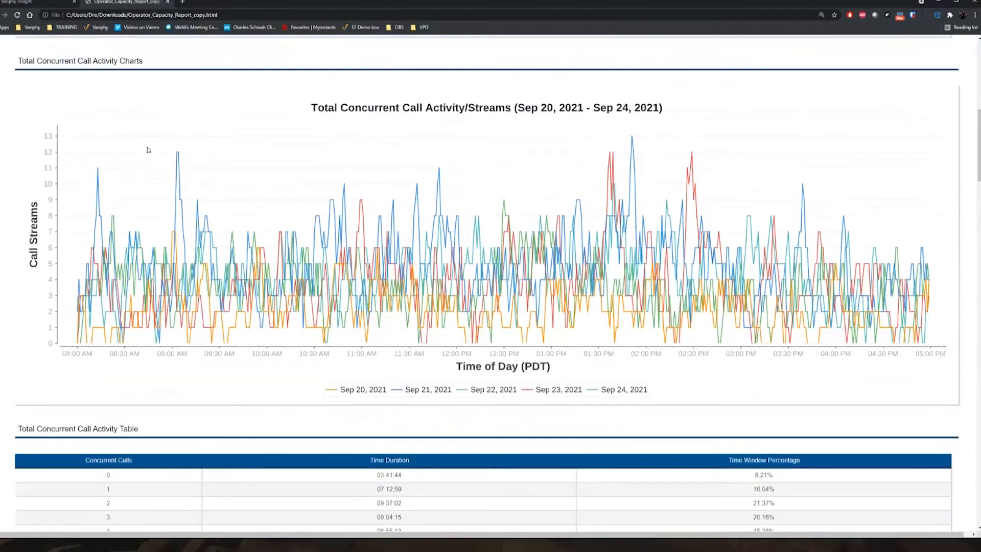
scroll(365, 349, "down", 5)
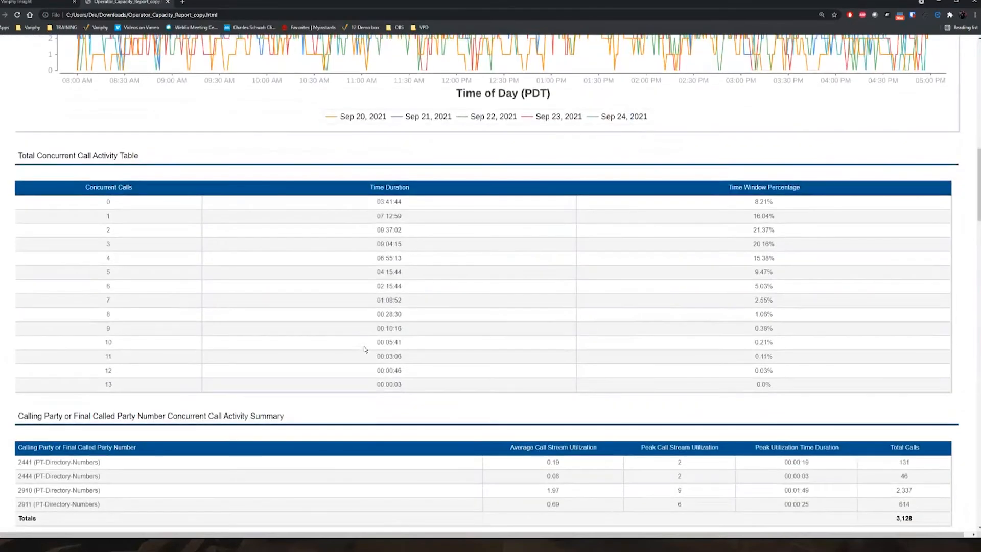
scroll(366, 349, "down", 2)
left_click_drag(108, 124, 795, 314)
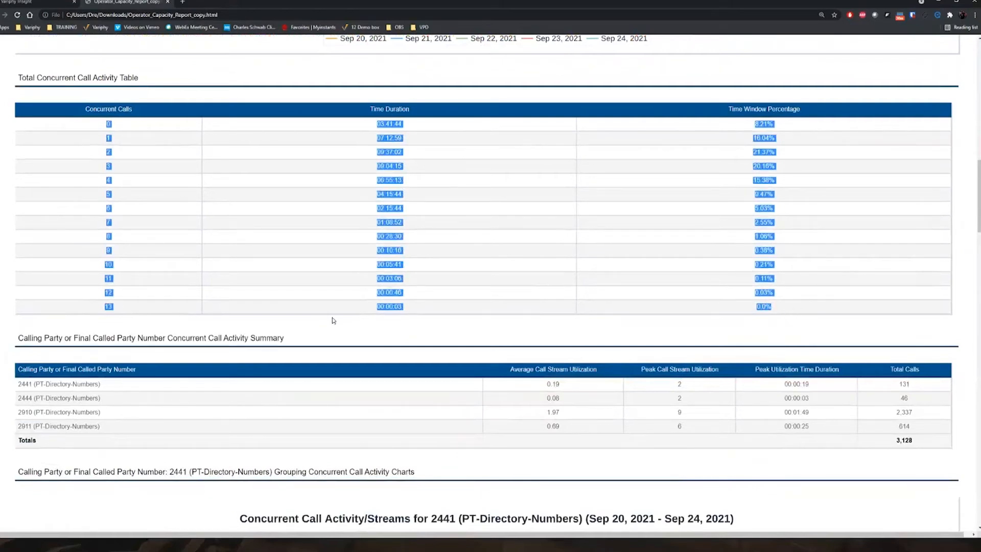
Step: Compare the peak call stream utilization of the individual numbers in the Calling Party or Final Called Party Number Concurrent Call Activity Summary
scroll(333, 321, "down", 2)
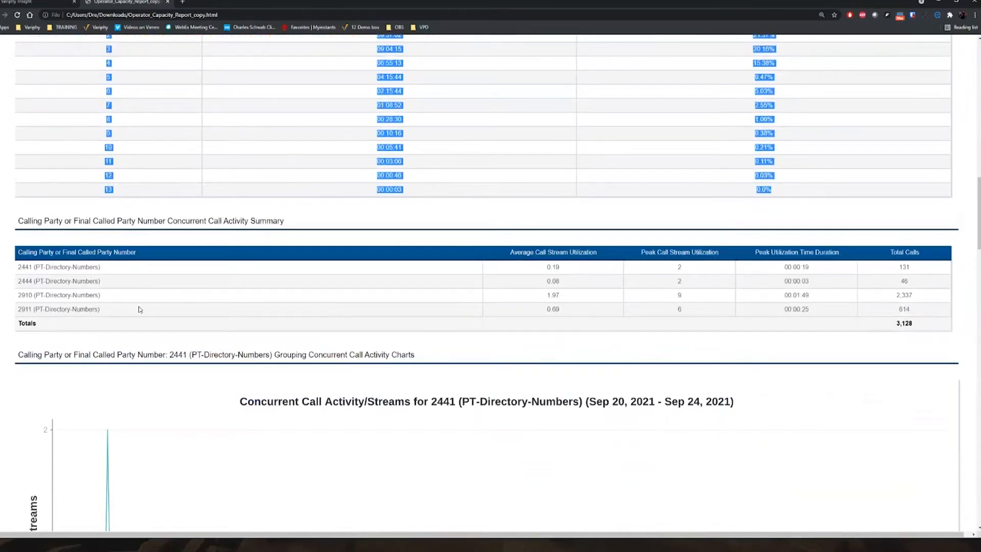
scroll(141, 310, "down", 1)
left_click_drag(18, 230, 657, 241)
left_click(267, 239)
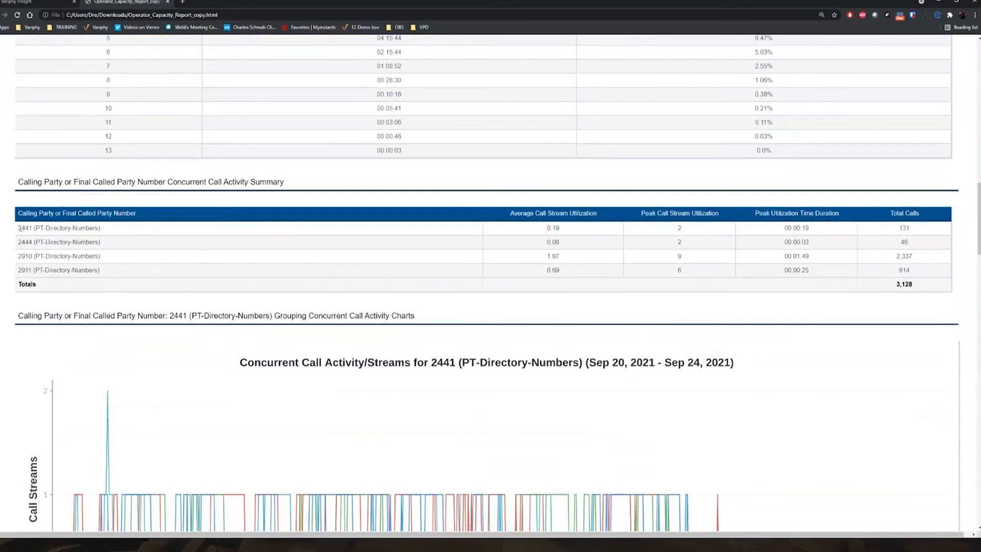
left_click_drag(17, 229, 34, 242)
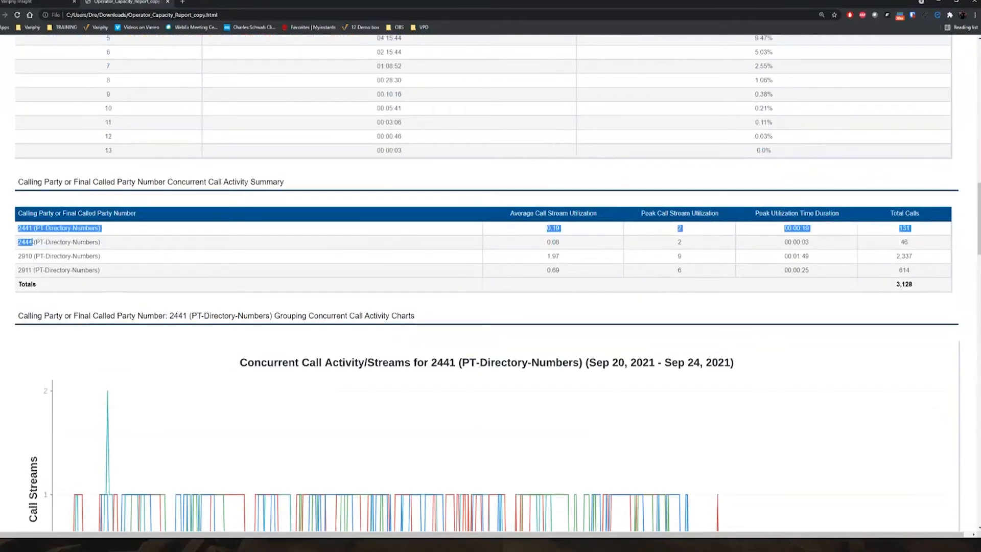
left_click(690, 231)
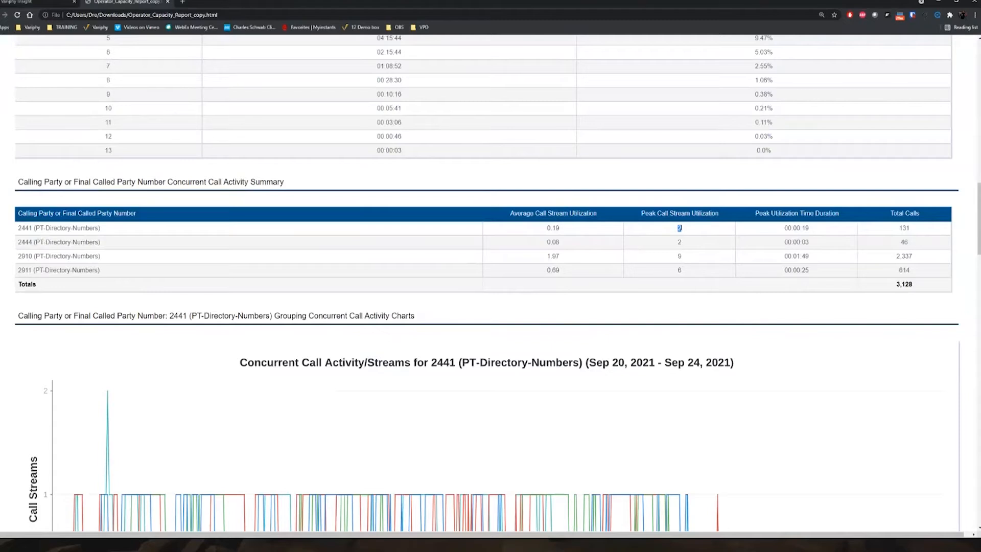
double_click(681, 255)
double_click(683, 271)
left_click_drag(19, 256, 24, 256)
double_click(677, 227)
left_click_drag(16, 227, 33, 255)
left_click_drag(678, 257, 696, 259)
Step: Review the concurrent call activity chart and table of each individual party number in the rest of the report
scroll(450, 339, "down", 1)
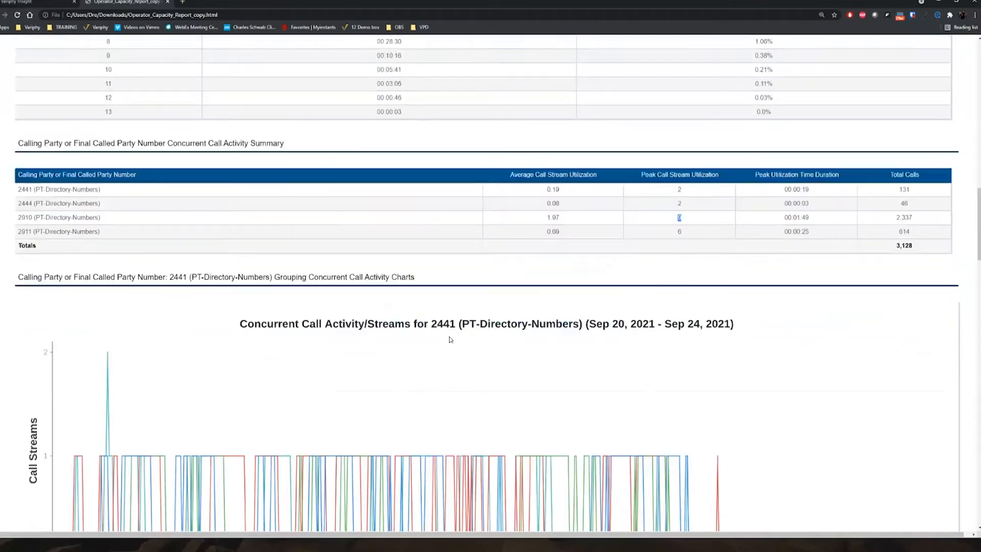
scroll(451, 339, "down", 5)
scroll(536, 332, "down", 6)
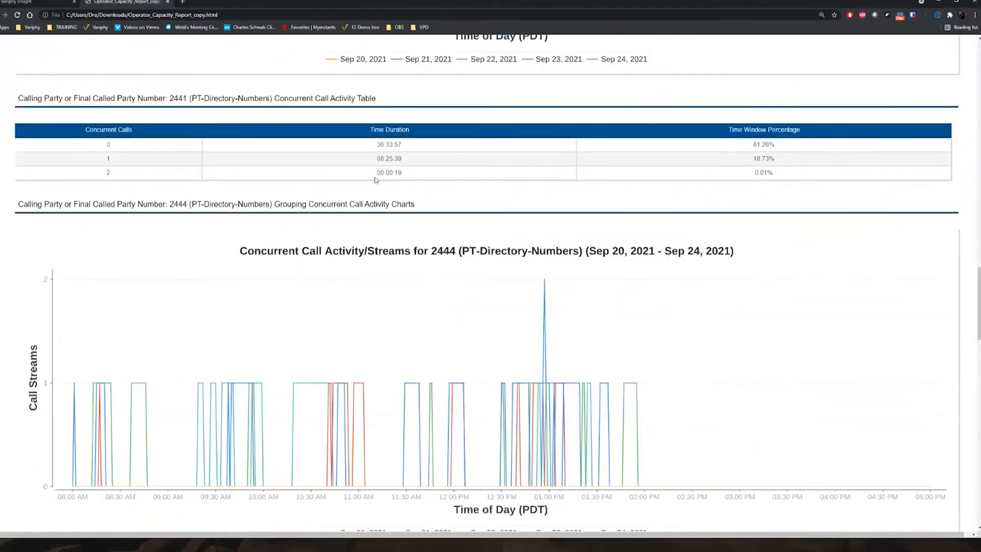
scroll(375, 180, "up", 2)
scroll(340, 215, "down", 1)
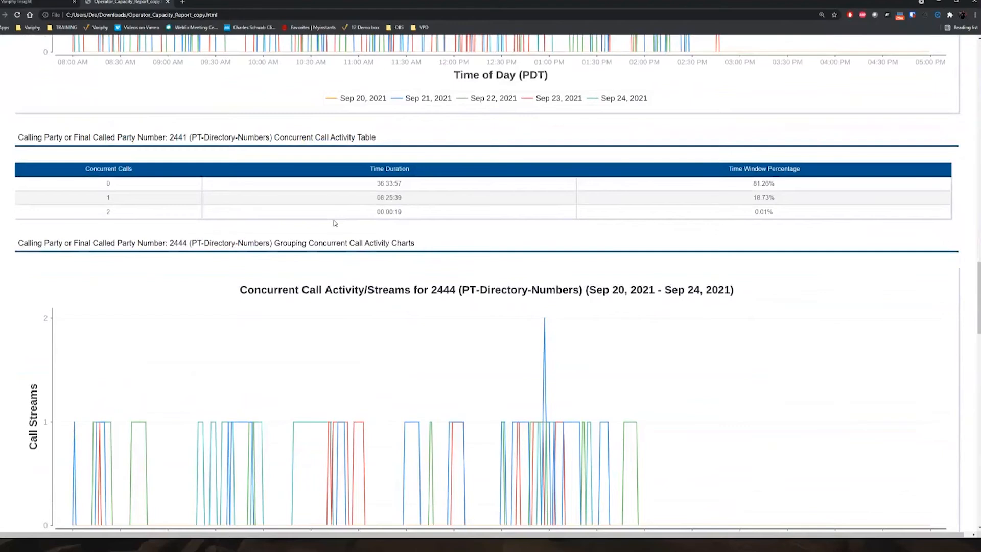
scroll(322, 255, "up", 3)
scroll(306, 273, "down", 3)
left_click_drag(168, 137, 388, 139)
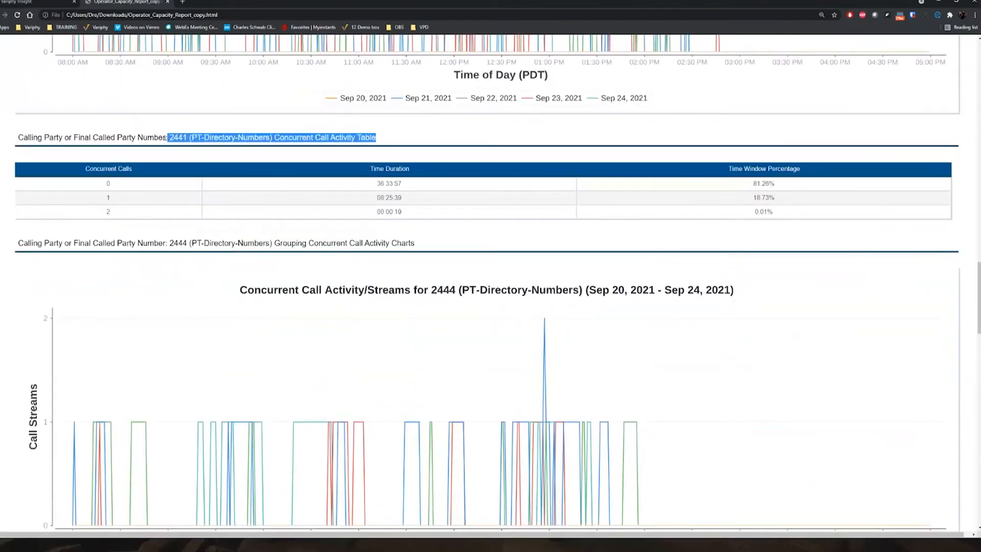
left_click(171, 137)
double_click(172, 137)
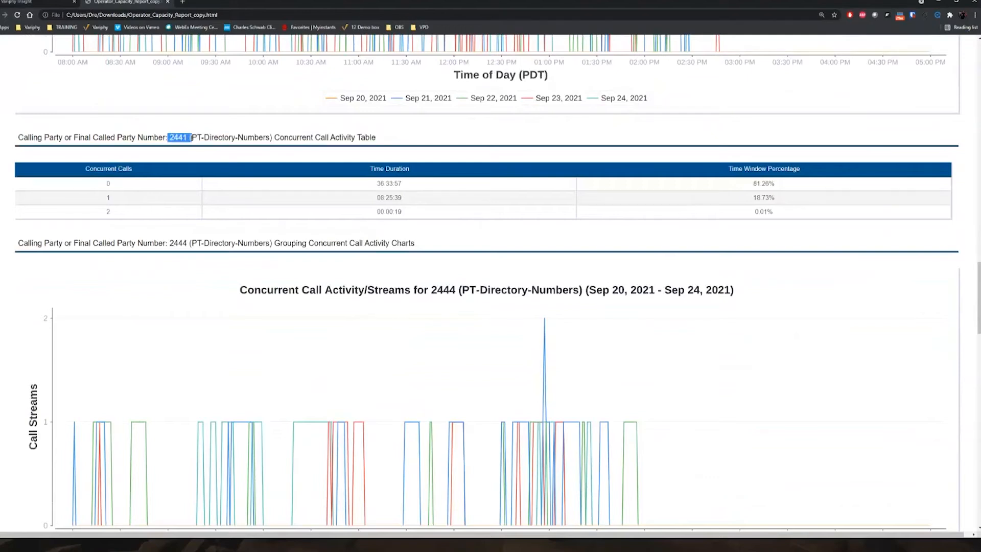
scroll(407, 216, "down", 10)
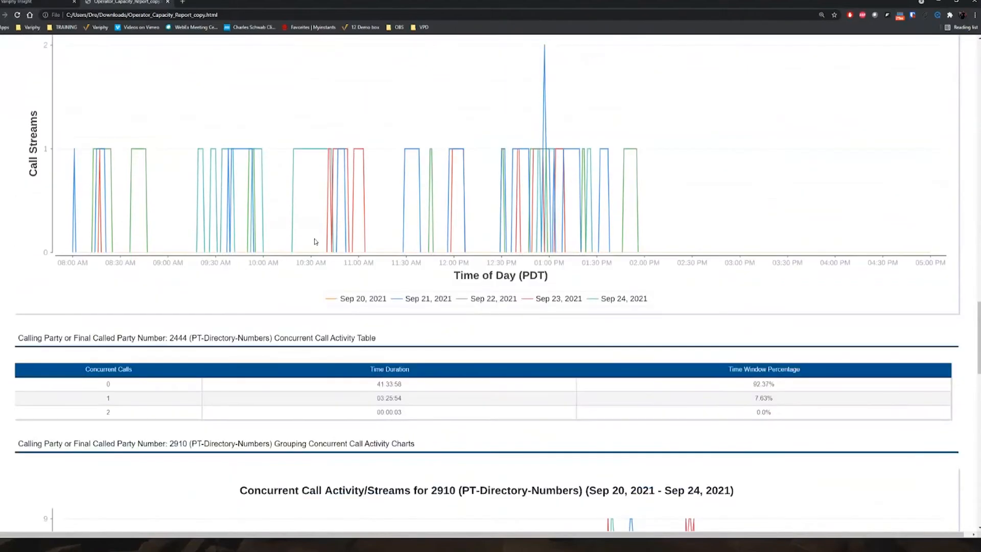
scroll(351, 277, "down", 7)
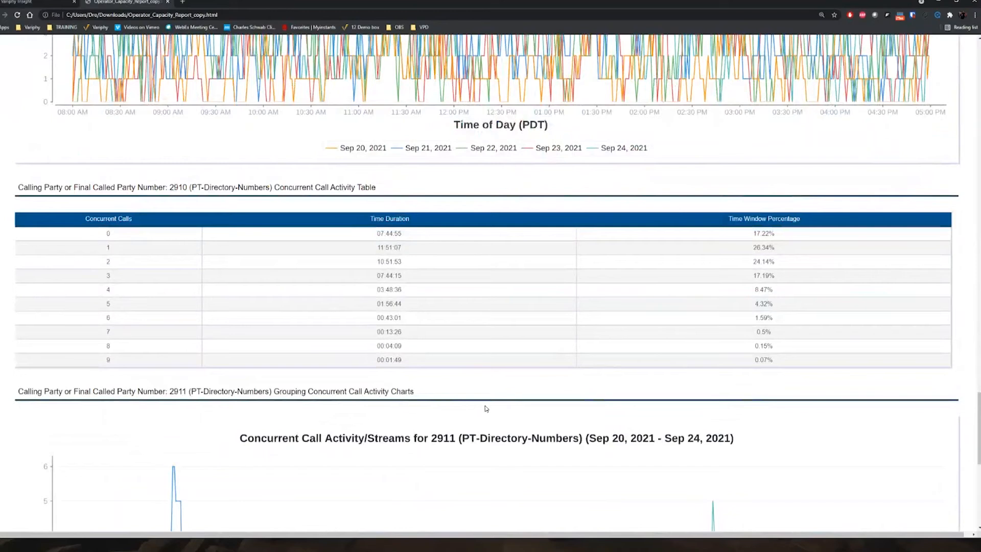
scroll(496, 404, "down", 1)
scroll(511, 403, "down", 6)
scroll(642, 401, "up", 5)
scroll(644, 401, "up", 18)
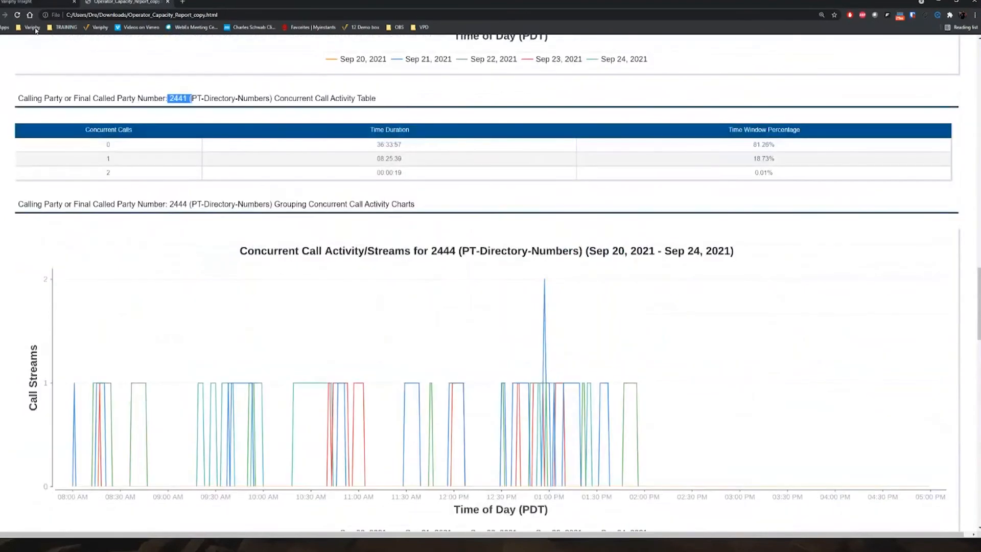
Step: Close the operator capacity report and change the cluster to Cisco CUBE
left_click(169, 3)
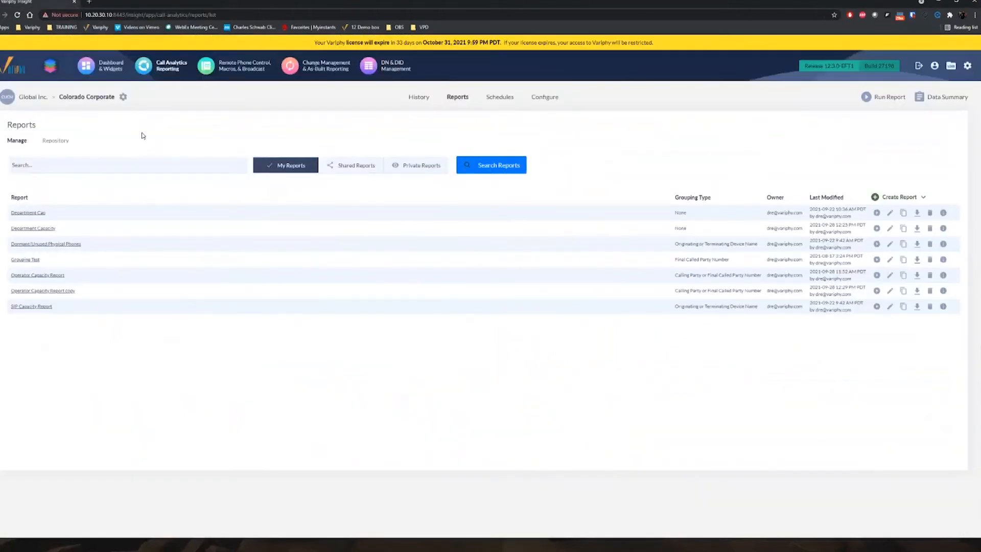
left_click(123, 97)
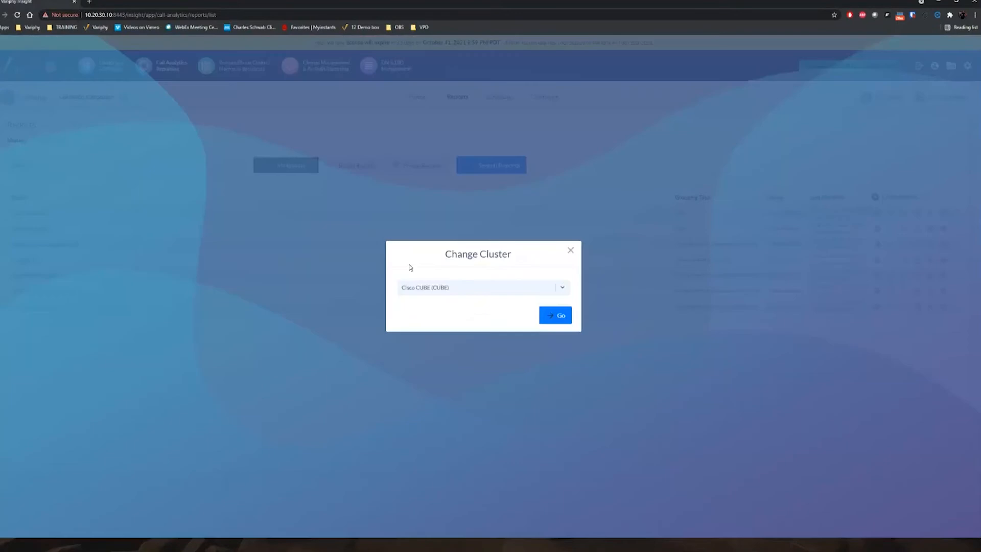
left_click(561, 320)
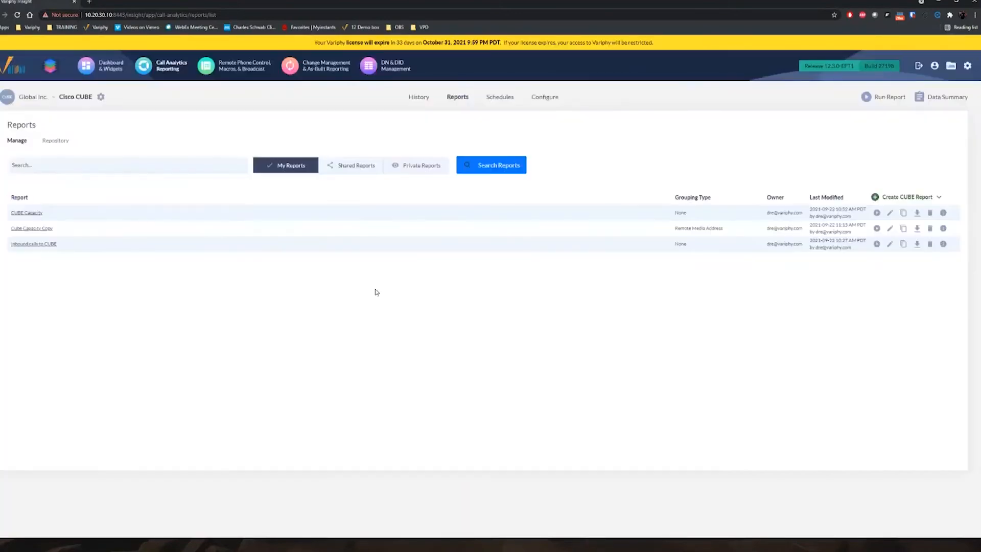
Step: Create a new CUBE report named "CUBE Capacity 2"
mouse_move(907, 198)
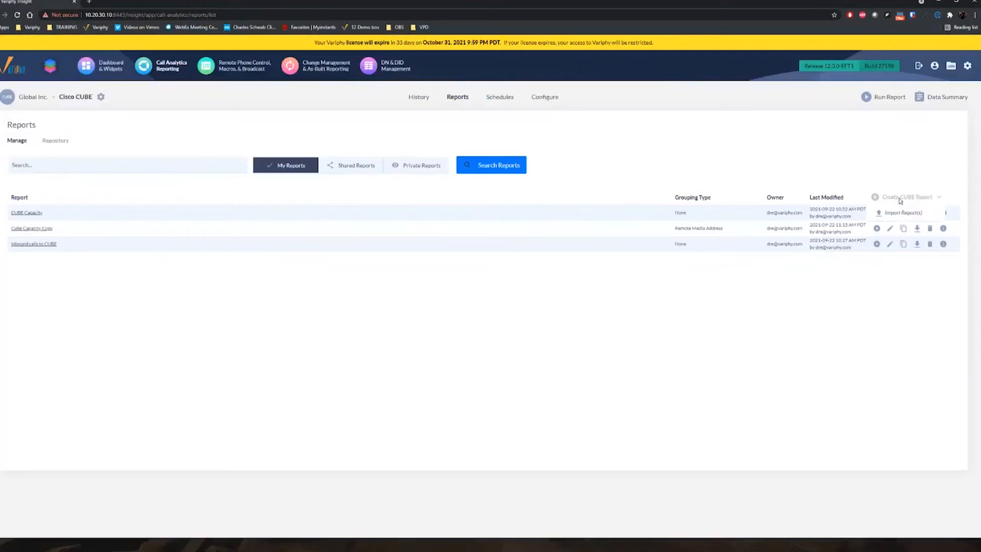
left_click(900, 200)
left_click(392, 233)
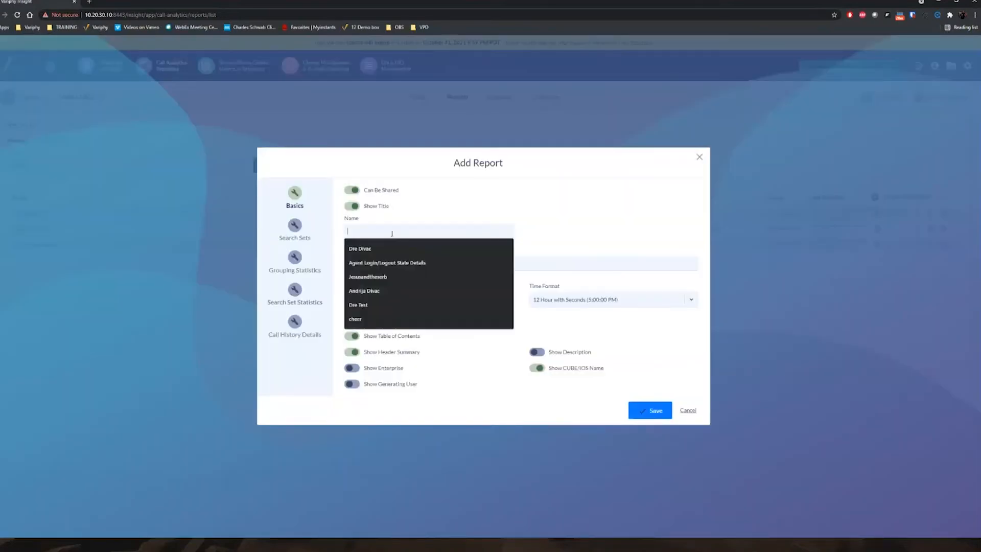
left_click(534, 211)
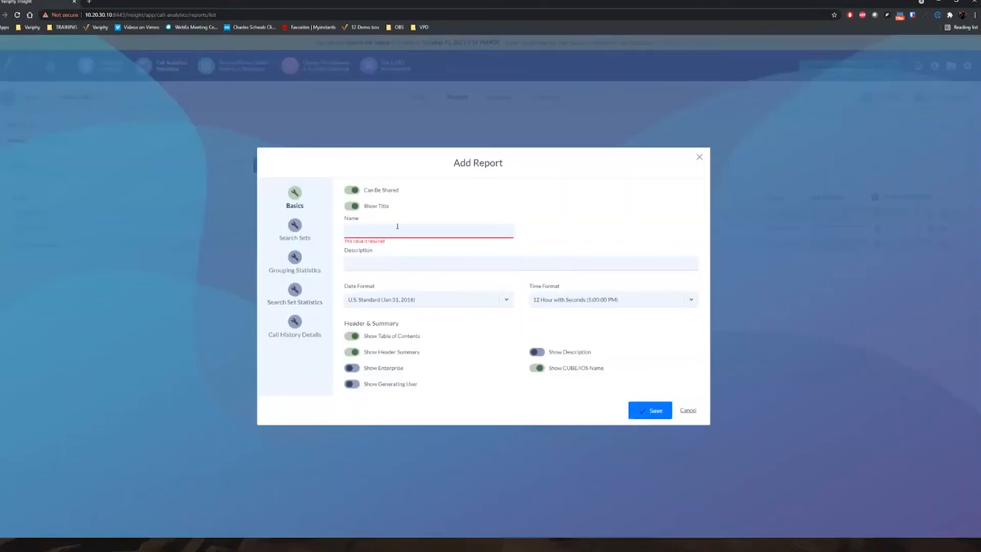
left_click(397, 225)
type("Cubi Cap")
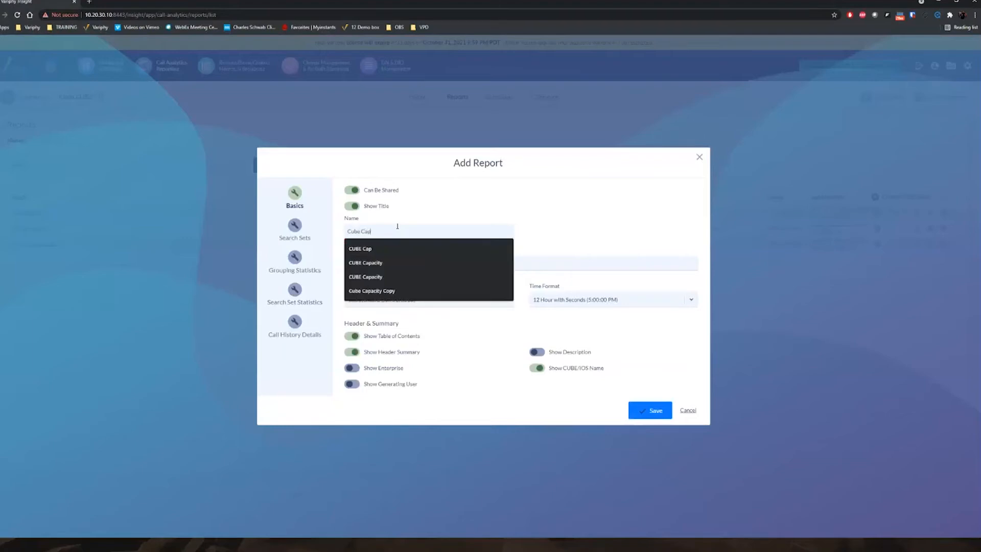
left_click(381, 279)
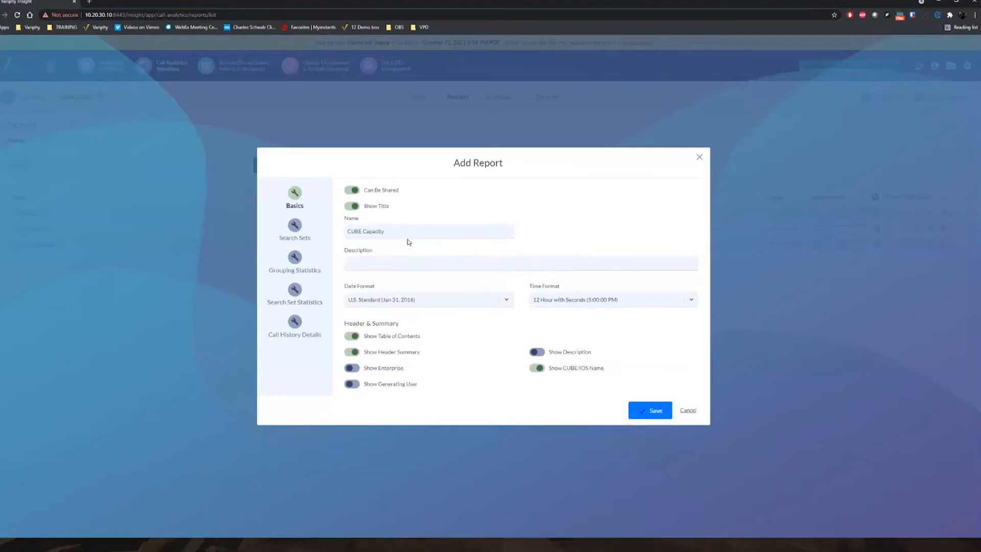
type("2")
Step: Add a search set named "CUBE" to the new report
left_click(302, 239)
left_click(377, 215)
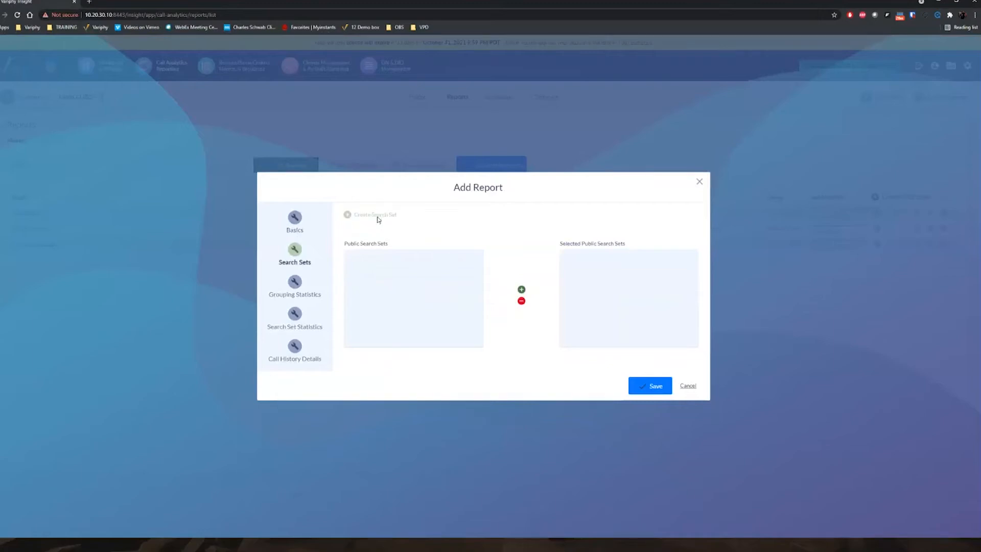
left_click(389, 190)
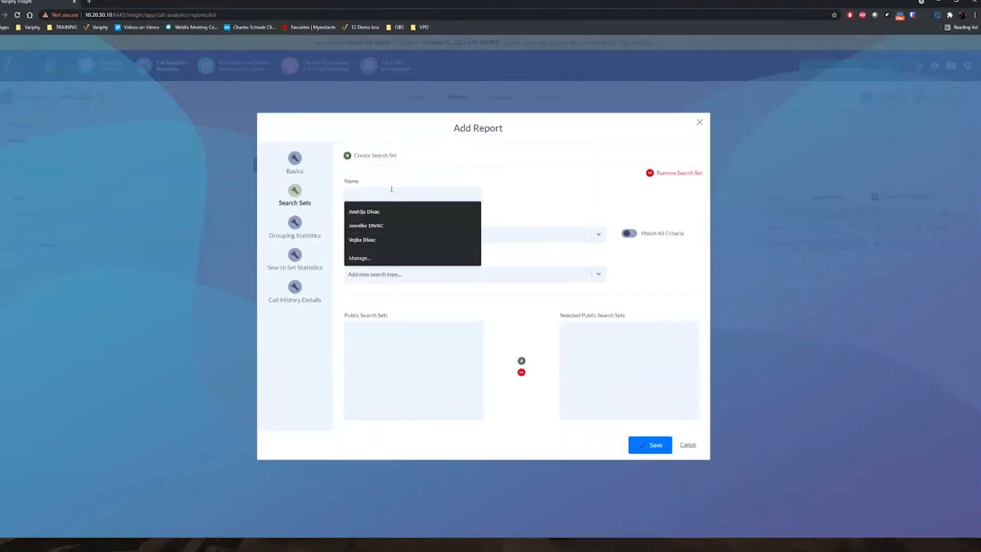
type("CUBE")
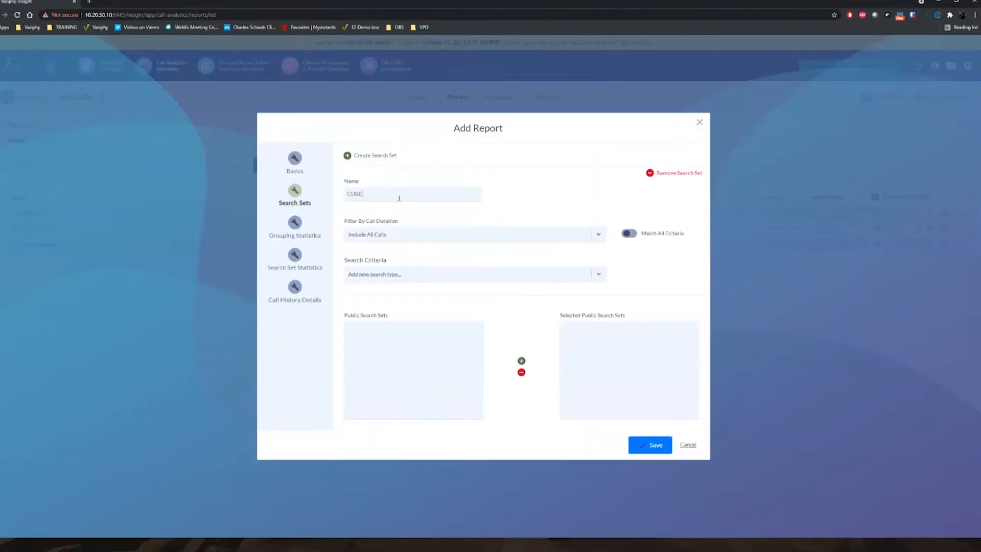
Step: Add a Remote Media Address criterion to the CUBE search set that matches addresses starting with "22."
left_click(384, 278)
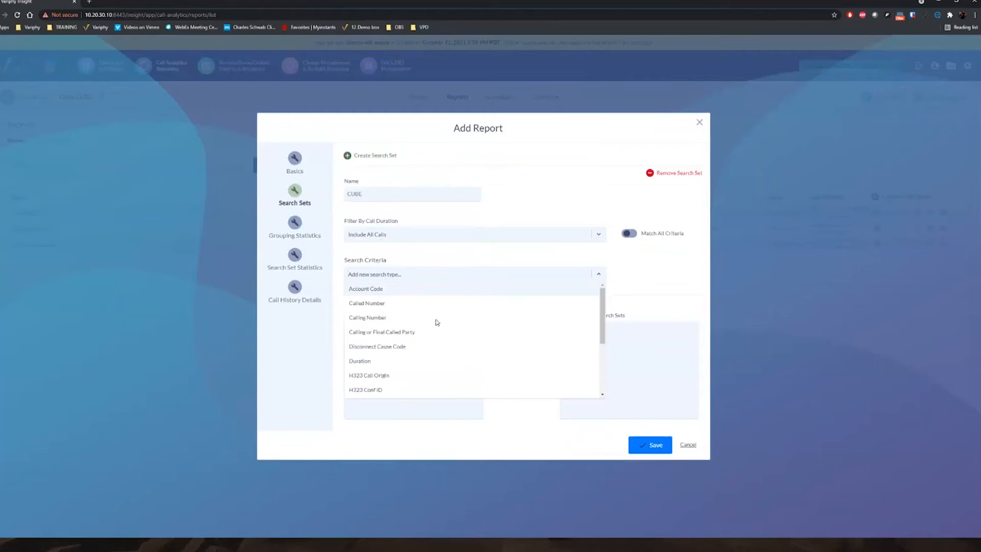
scroll(460, 327, "down", 2)
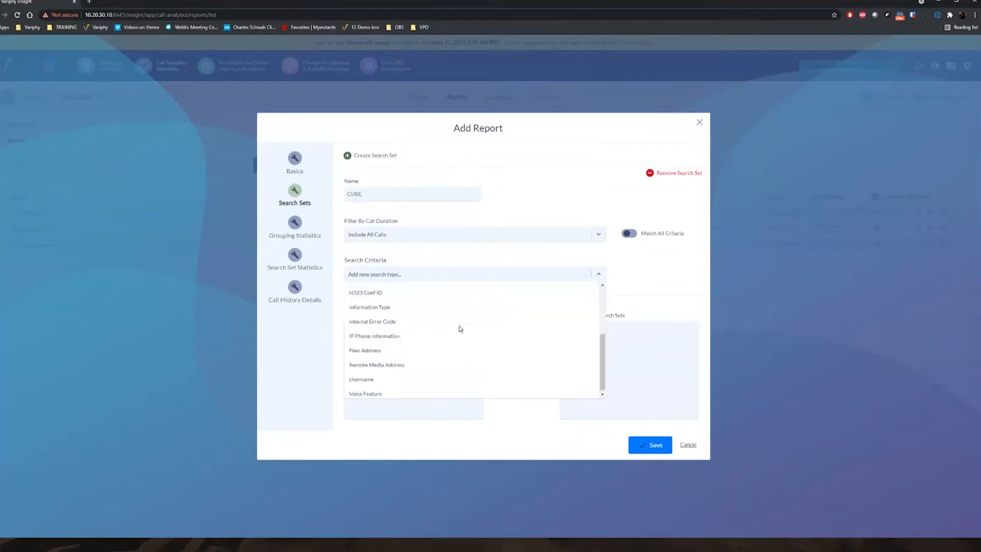
left_click(401, 364)
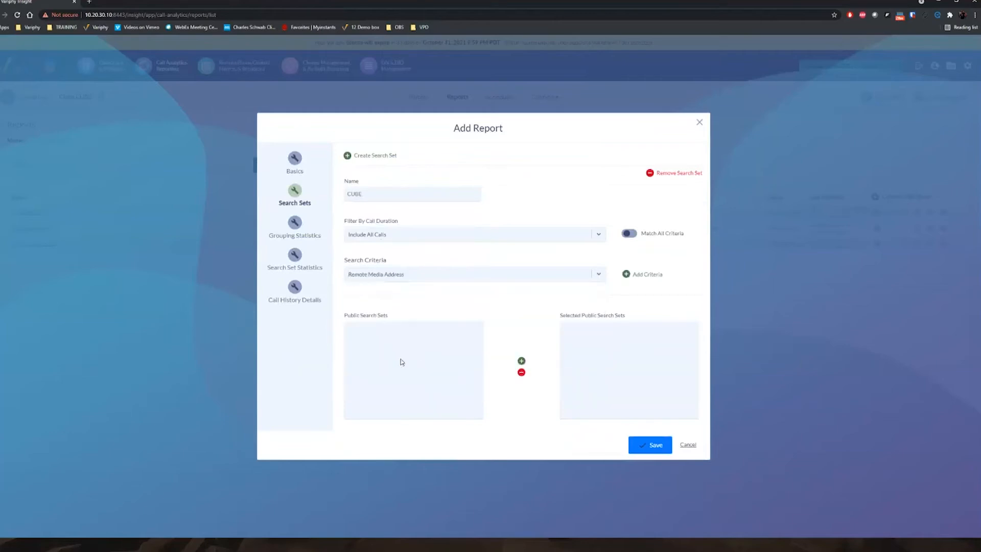
left_click(636, 275)
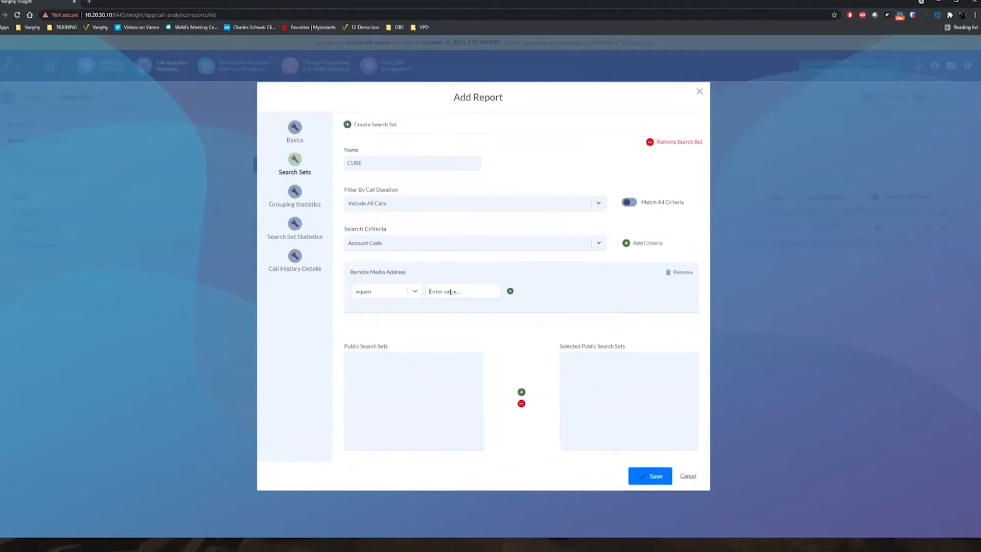
type("2")
type("2.")
left_click(400, 291)
left_click(381, 334)
Step: Enable the Total Concurrent Call Activity charts and tables in the report's search set statistics
left_click(289, 195)
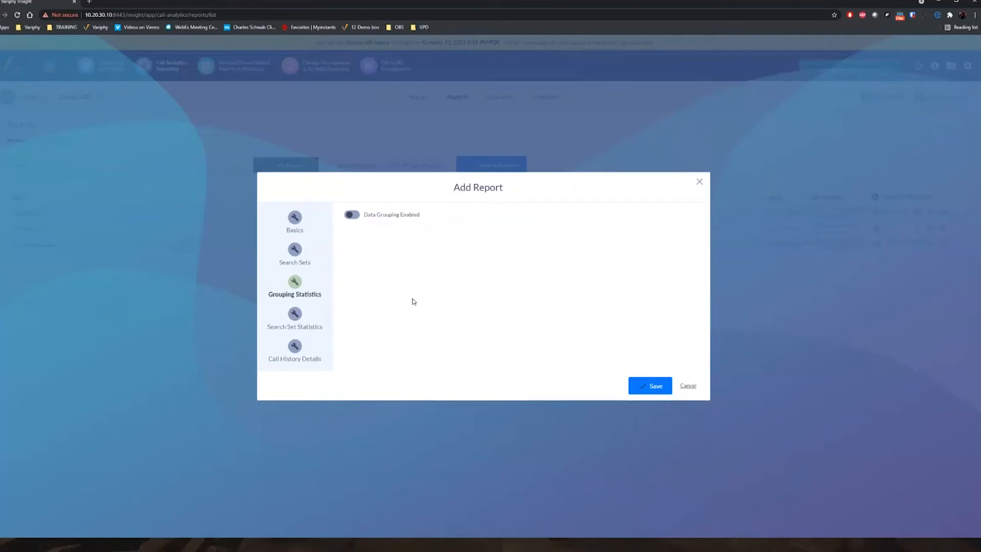
left_click(295, 319)
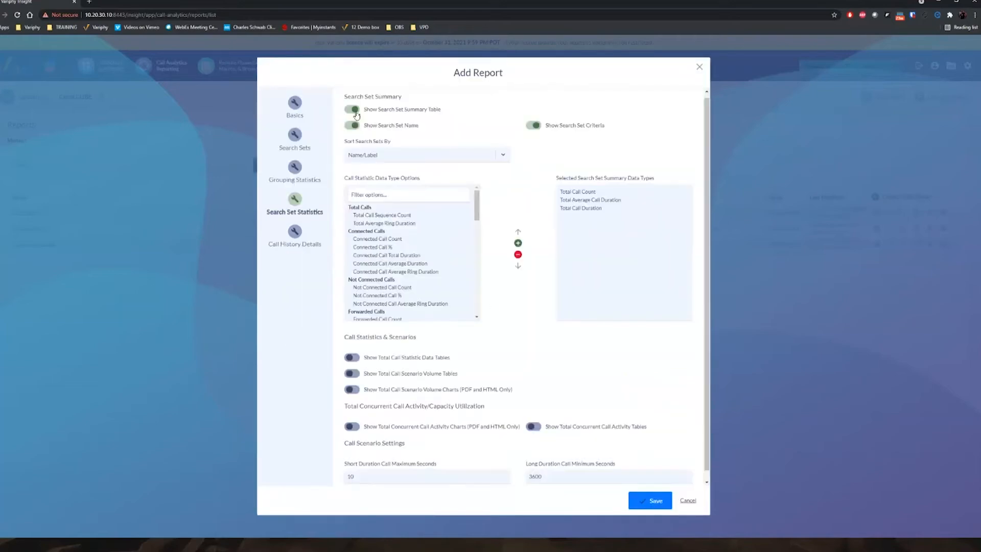
scroll(547, 388, "down", 1)
left_click(352, 417)
left_click(533, 417)
left_click_drag(348, 397, 489, 404)
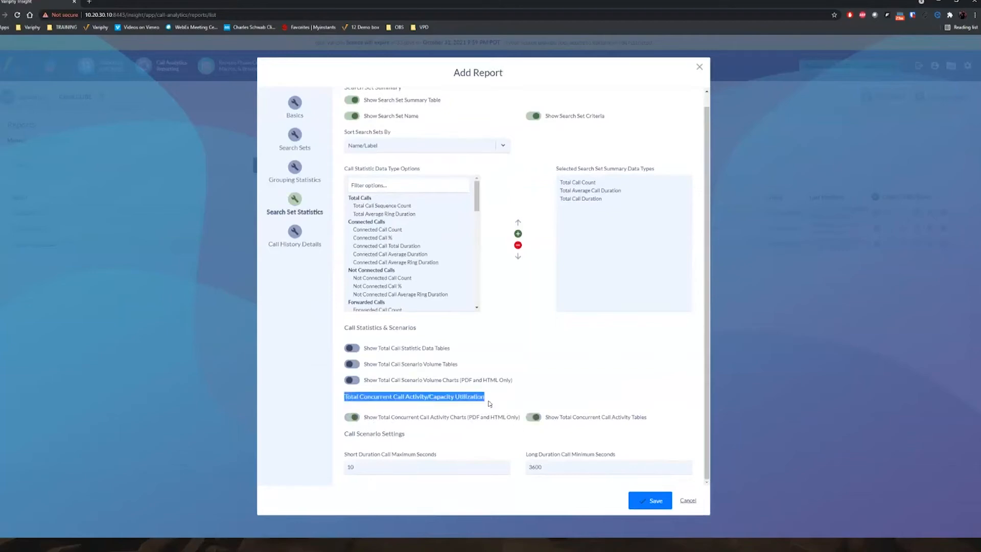
Step: Remove Total Call Duration from the selected search set summary data types and save the report
left_click(581, 199)
left_click(517, 244)
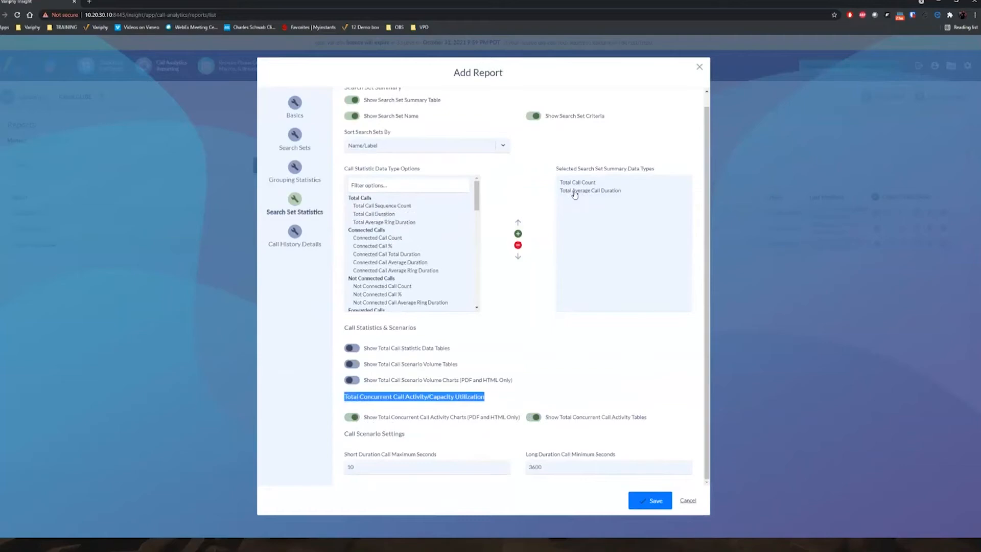
left_click(645, 503)
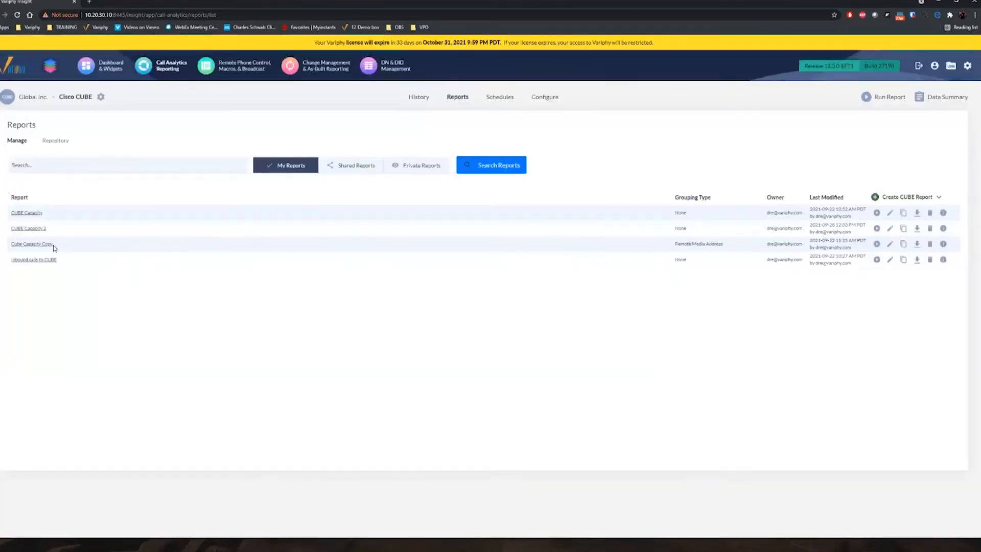
Step: Set the run date range for CUBE Capacity 2 to Current Day and leave the run setup without running the report
left_click(877, 229)
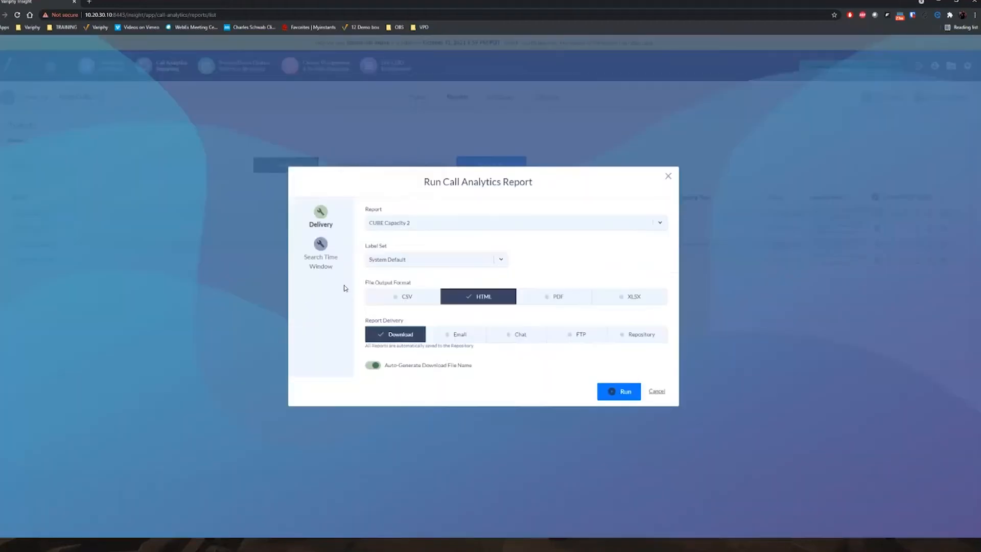
left_click(321, 247)
left_click(428, 211)
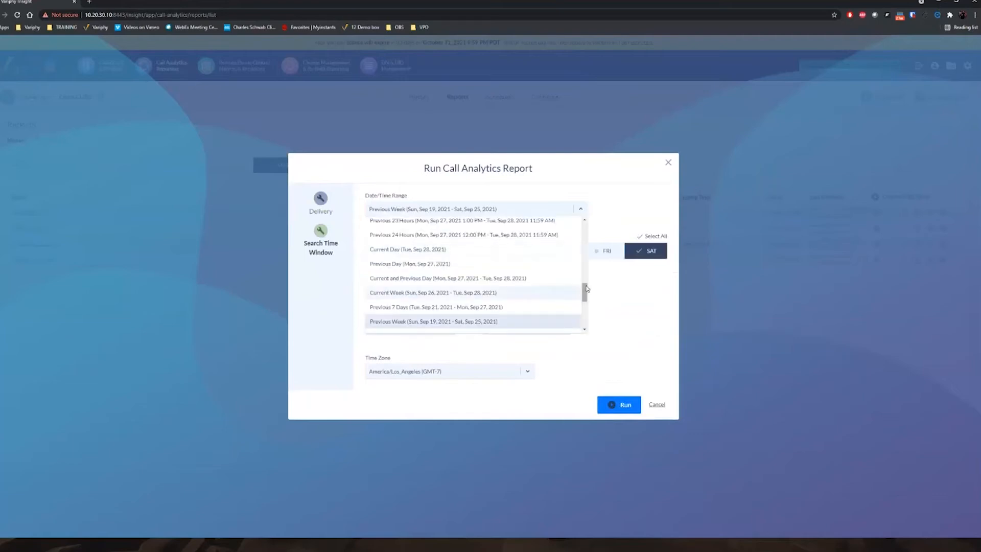
scroll(585, 292, "down", 3)
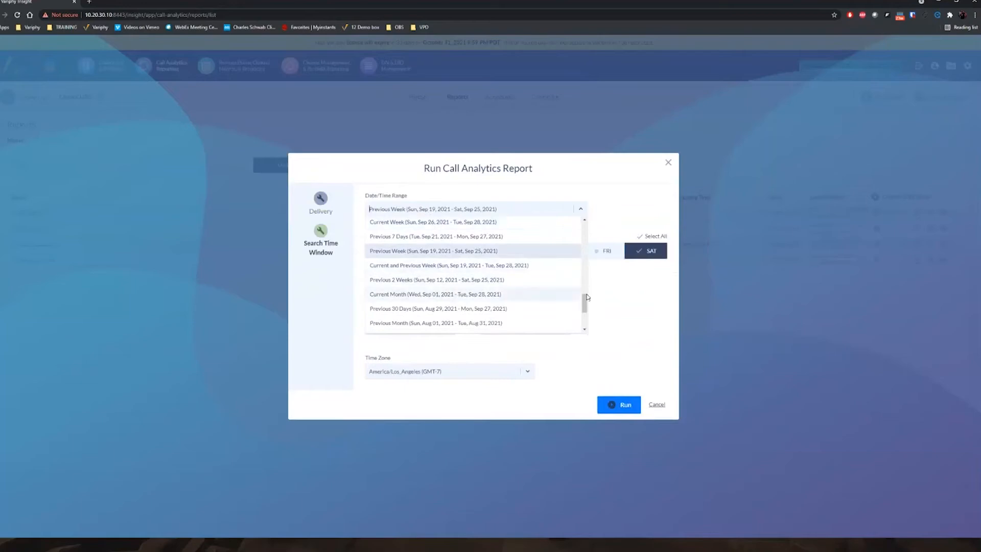
scroll(585, 299, "up", 1)
scroll(585, 300, "up", 4)
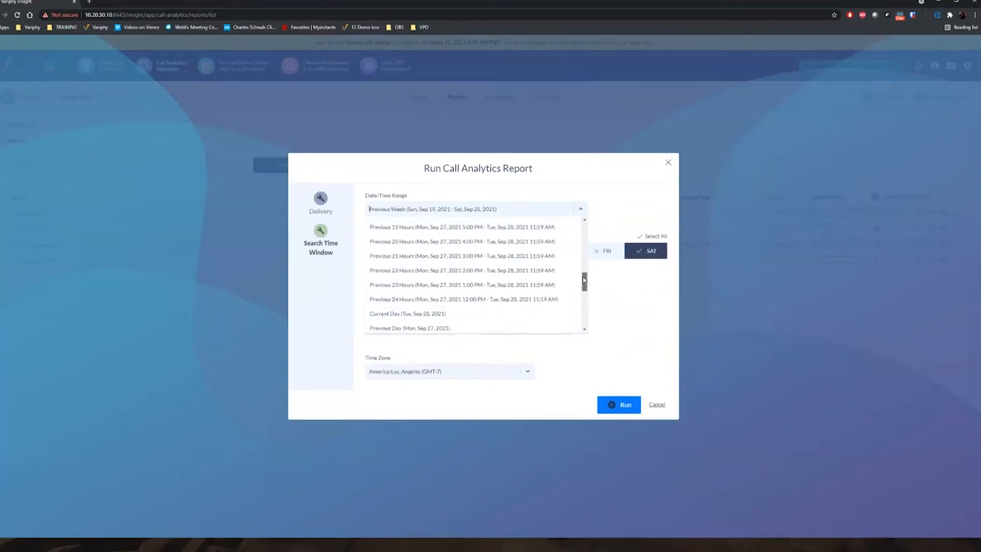
left_click(403, 314)
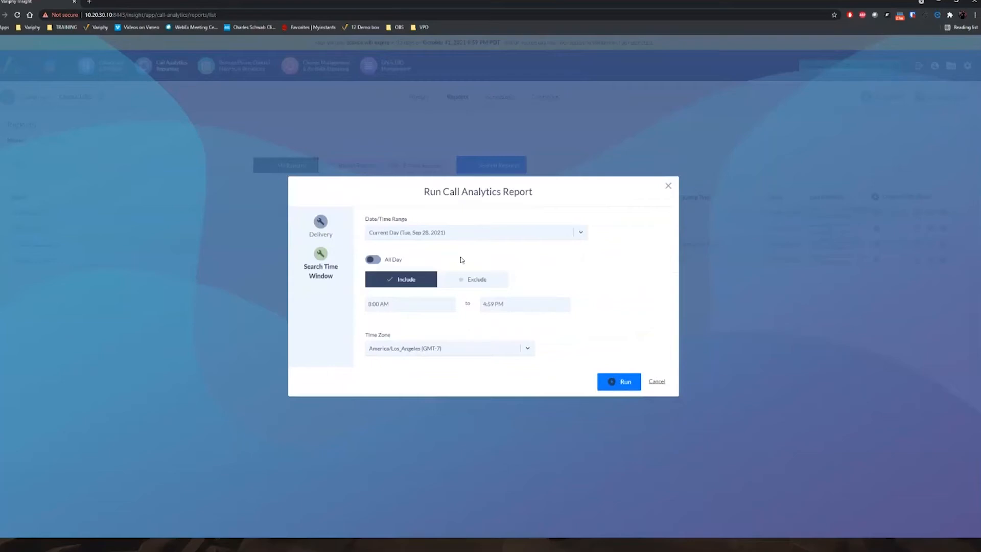
left_click(657, 381)
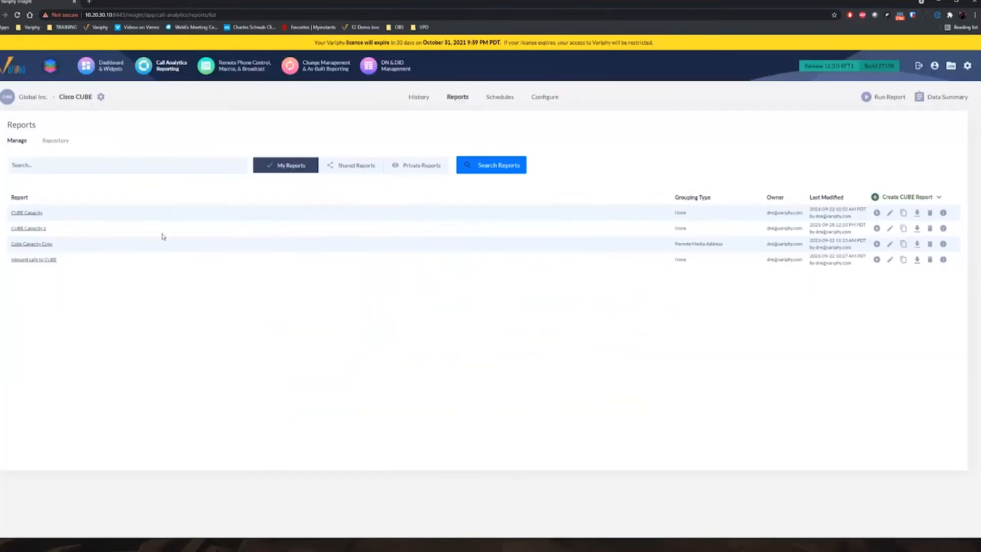
Step: Turn off the call history record details in the CUBE Capacity 2 report and save it
left_click(39, 228)
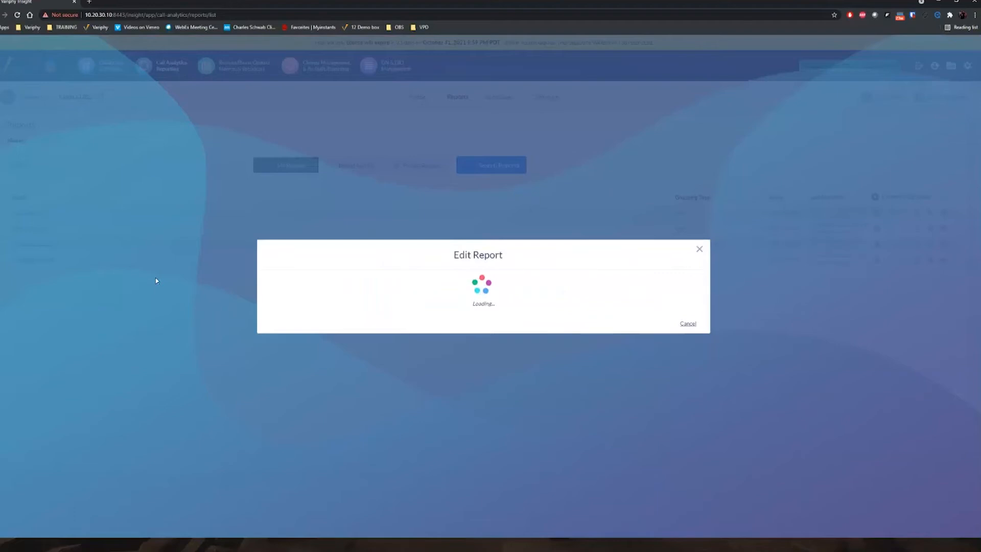
left_click(307, 322)
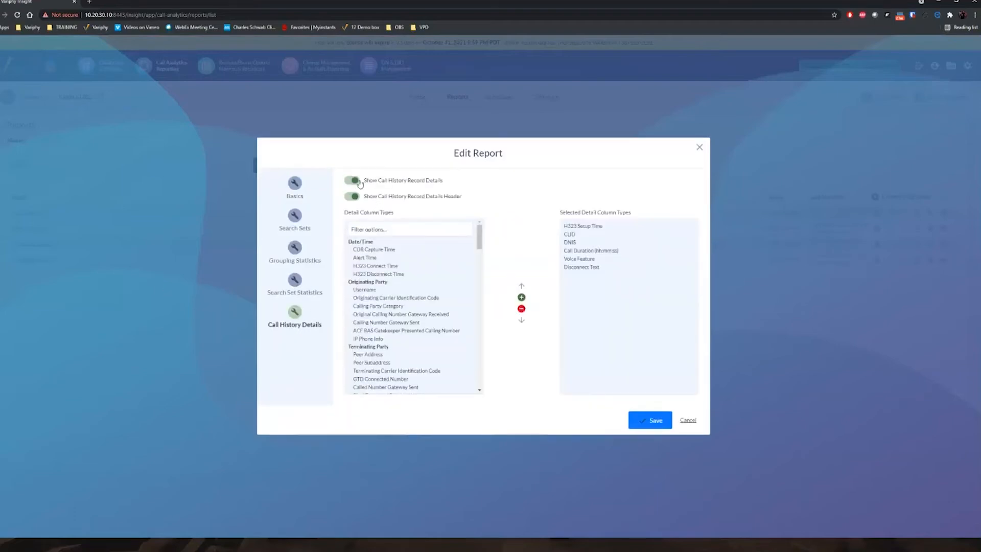
left_click(354, 181)
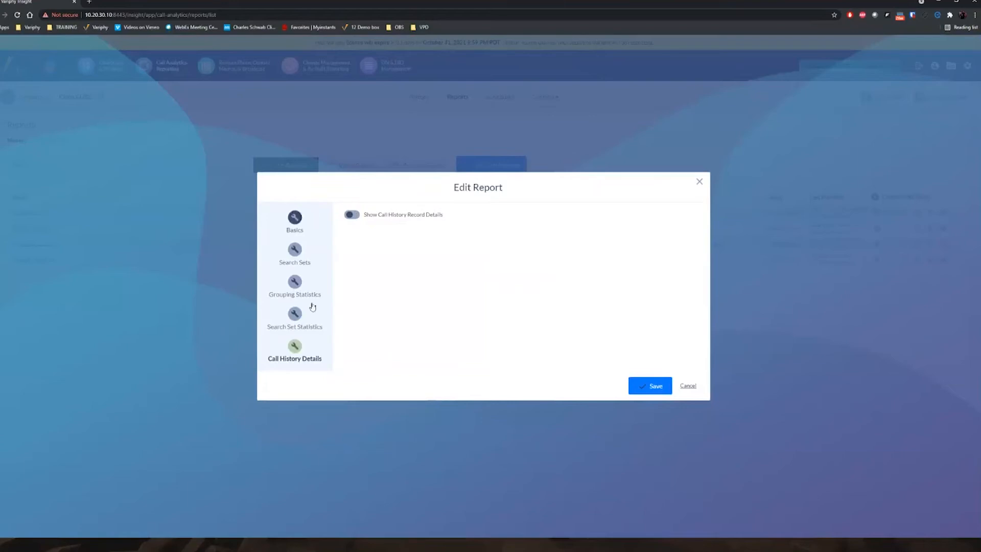
left_click(298, 316)
left_click(304, 247)
left_click(652, 389)
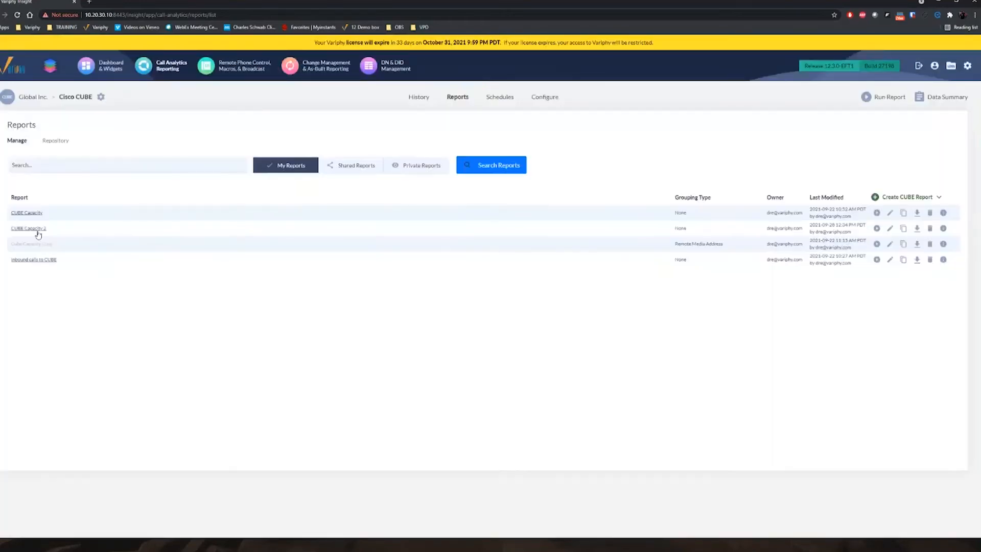
Step: Run the CUBE Capacity 2 report for Current Day and open the downloaded CUBE_Capacity_2.html
left_click(876, 228)
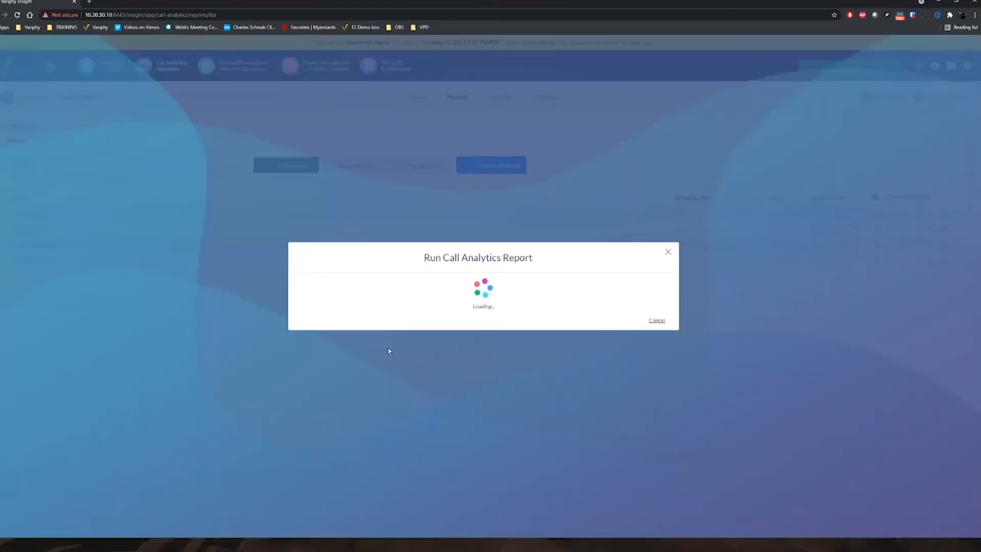
left_click(321, 256)
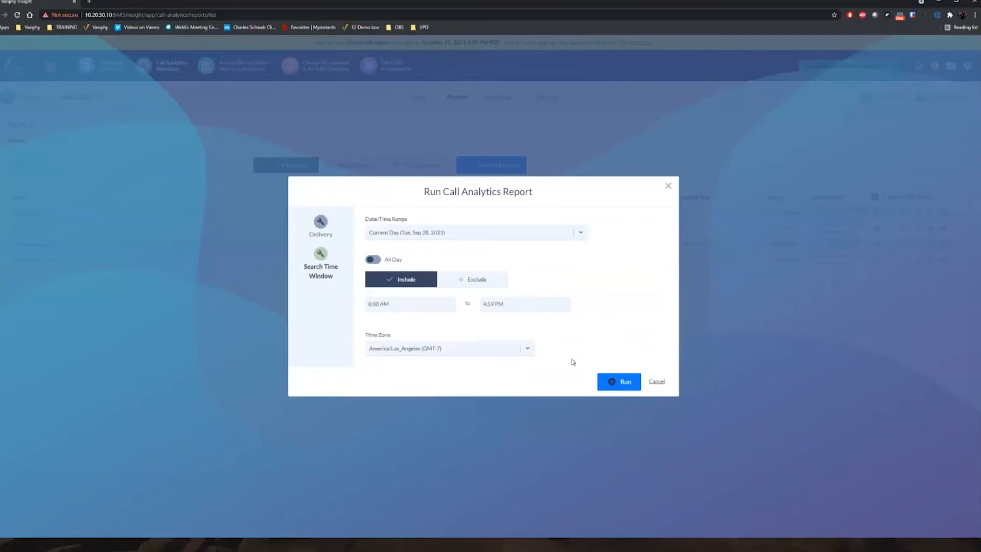
left_click(605, 381)
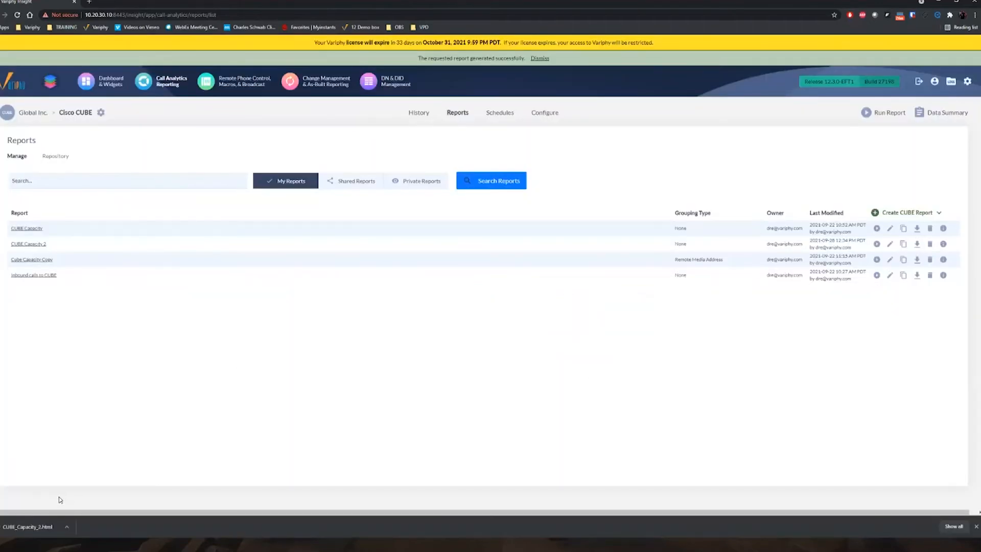
left_click(35, 527)
Step: Examine the search criteria summary and the peak duration in the Total Concurrent Call Activity Summary
scroll(286, 336, "up", 5)
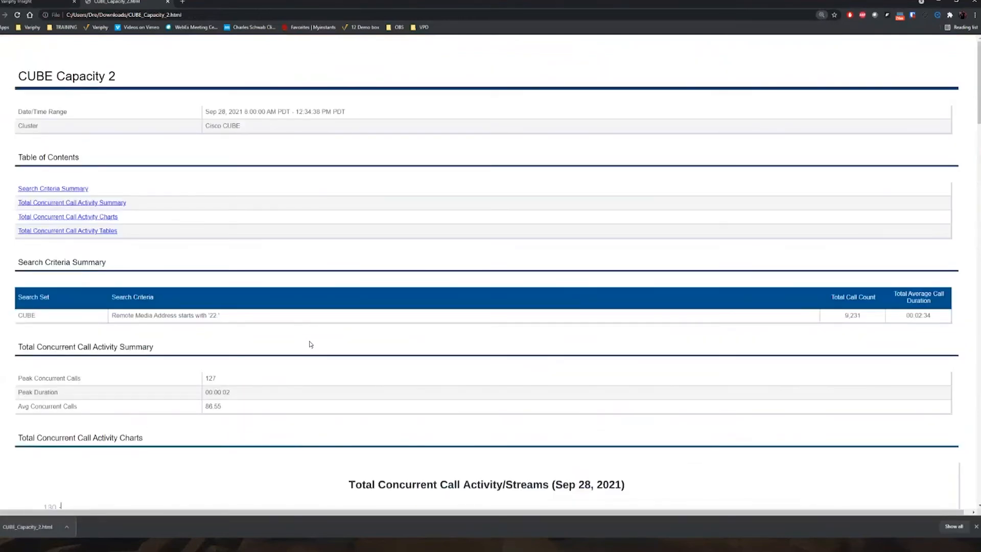
scroll(309, 344, "down", 1)
left_click_drag(19, 353, 244, 357)
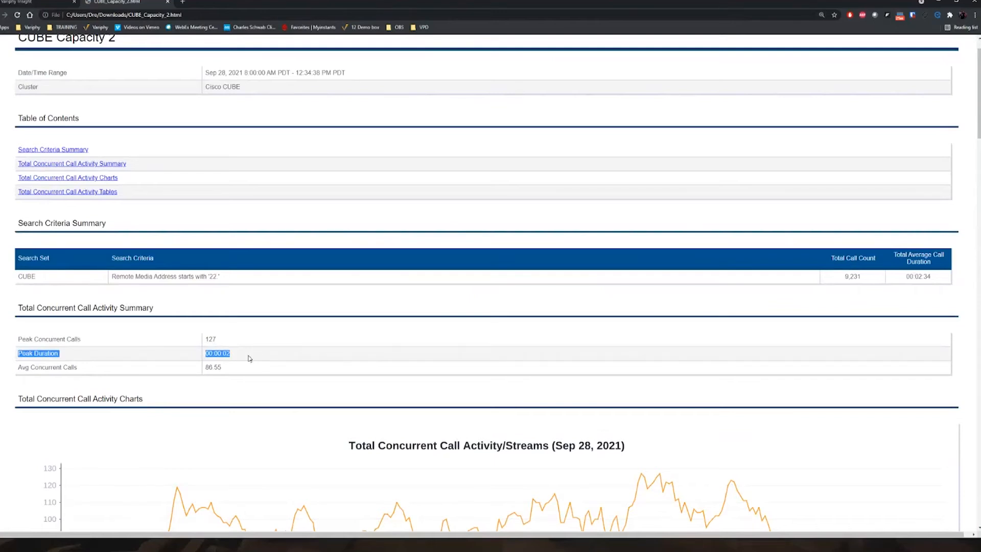
Step: Check the peak duration, the CUBE search criteria and the total call count in the CUBE Capacity 2 report
left_click(248, 359)
left_click_drag(18, 354, 278, 356)
left_click(277, 356)
left_click_drag(19, 277, 246, 276)
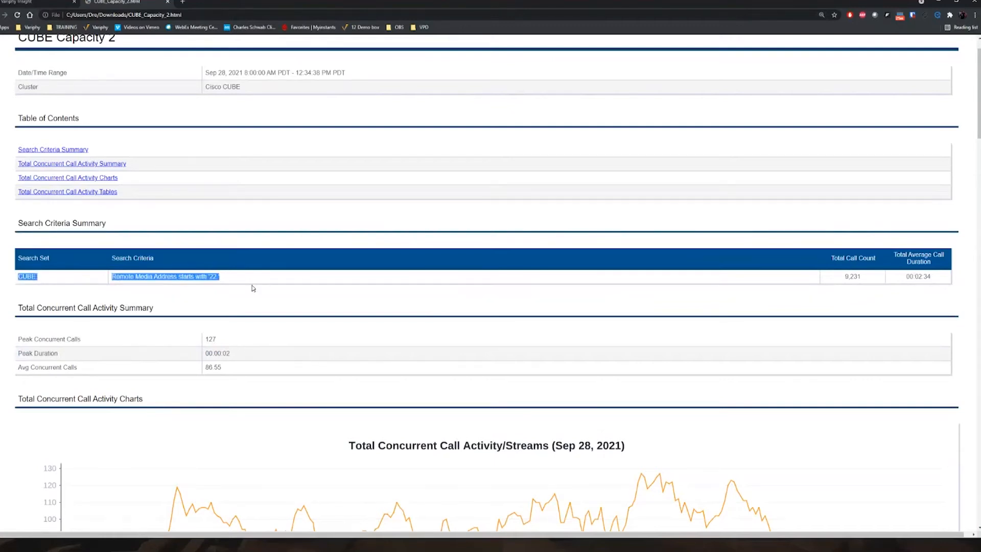
left_click(254, 287)
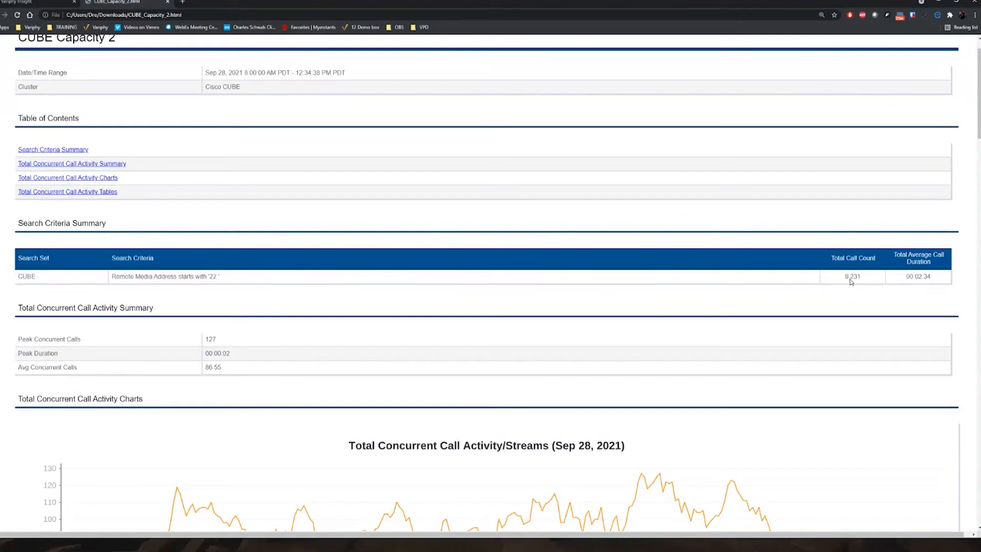
double_click(874, 278)
left_click(850, 279)
left_click_drag(838, 279, 865, 280)
Step: Review the peak concurrent calls, peak duration and average concurrent calls, and compare them with the call activity chart
scroll(71, 336, "down", 2)
scroll(148, 333, "down", 1)
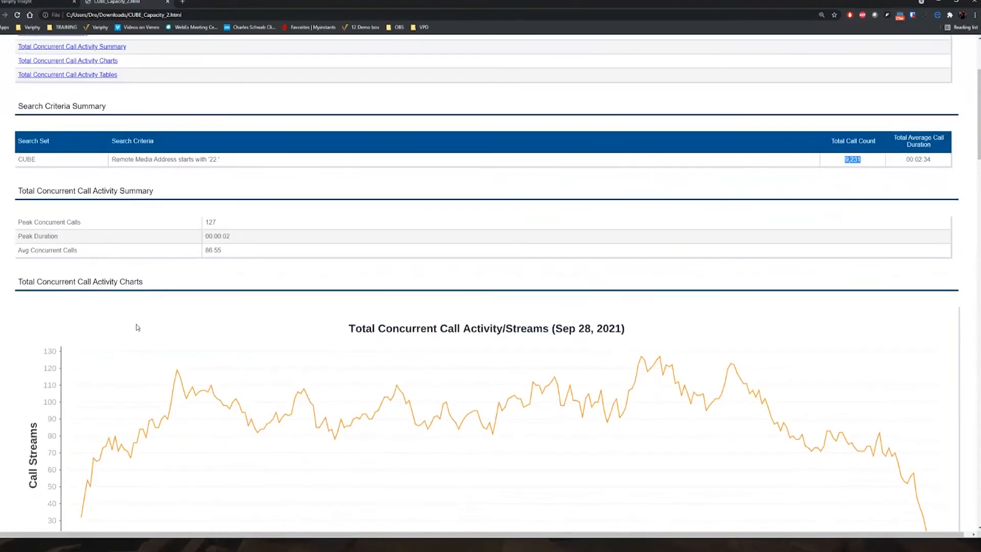
left_click_drag(18, 222, 243, 226)
left_click(232, 227)
left_click_drag(229, 235, 247, 238)
left_click(236, 231)
left_click_drag(30, 250, 79, 253)
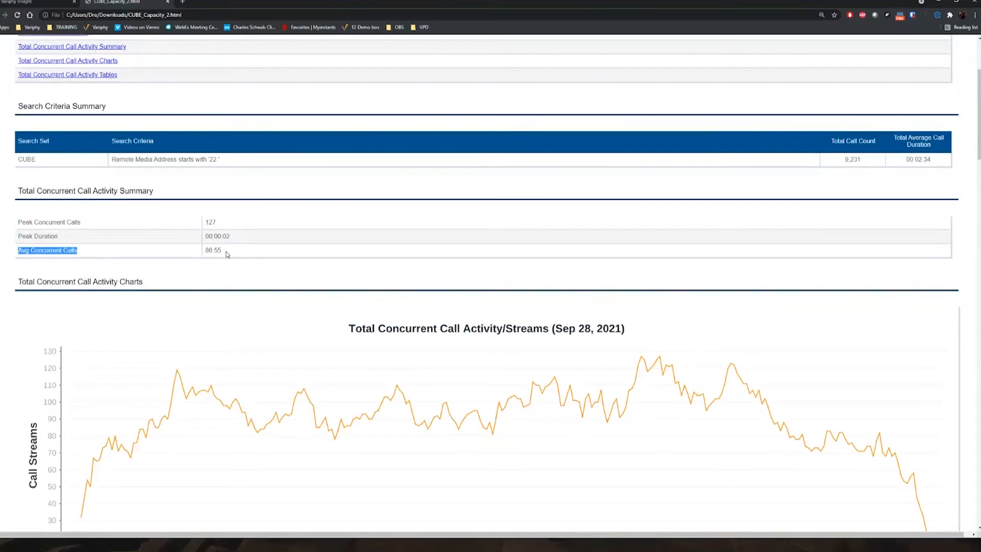
left_click_drag(227, 254, 204, 254)
scroll(342, 330, "down", 3)
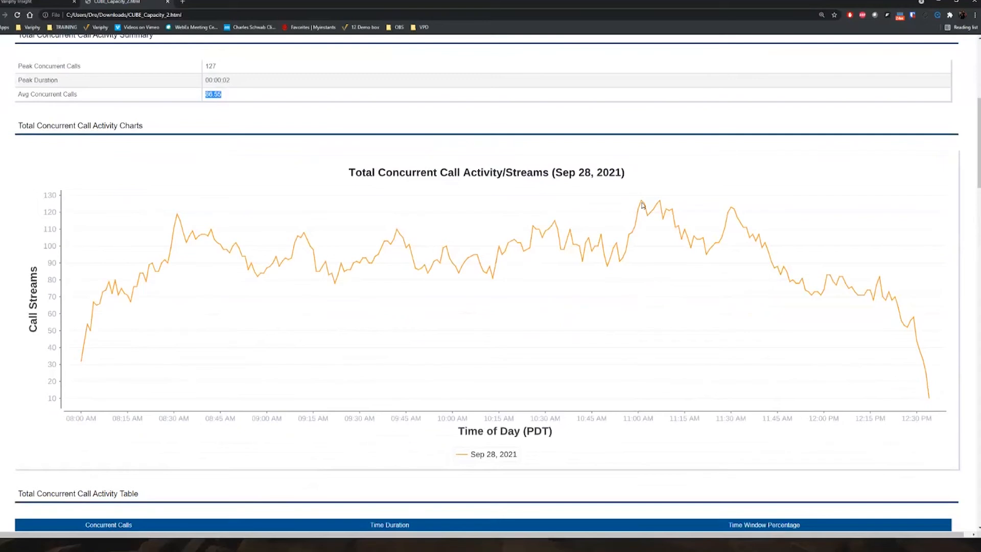
Step: Examine the Total Concurrent Call Activity Table down to its last row, including time duration and time window percentage, and return to the report's start
scroll(516, 350, "down", 7)
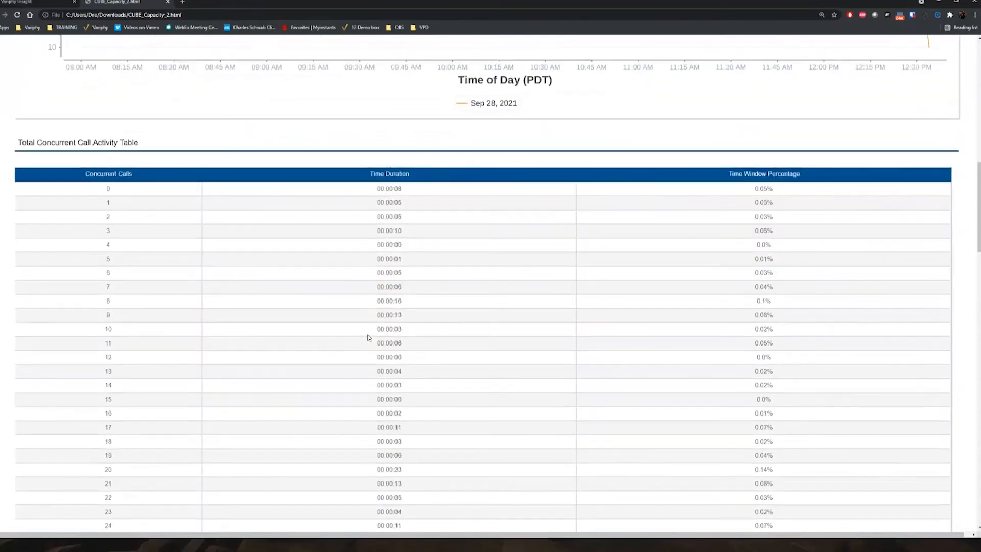
scroll(199, 247, "down", 1)
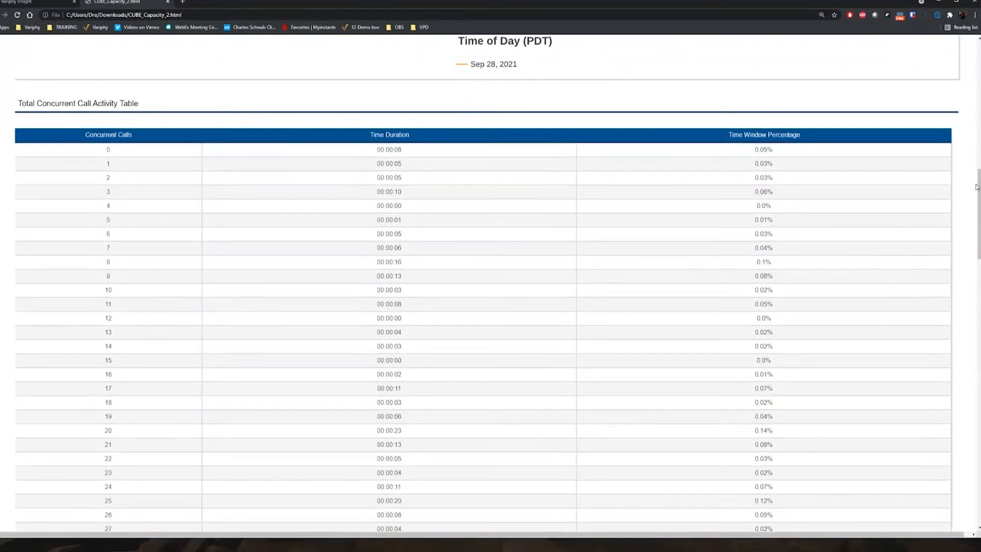
left_click_drag(977, 187, 977, 451)
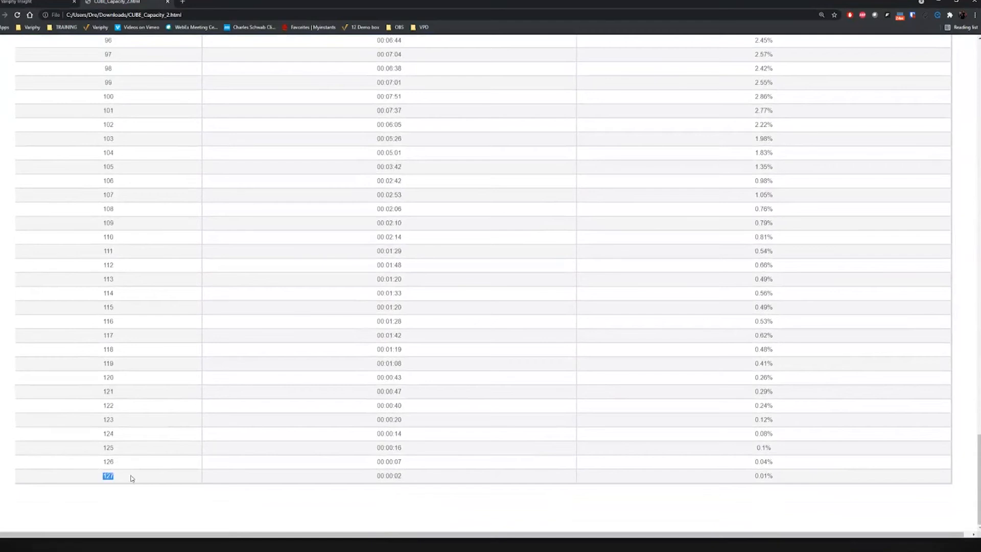
double_click(399, 476)
left_click(763, 476)
left_click_drag(978, 454, 978, 66)
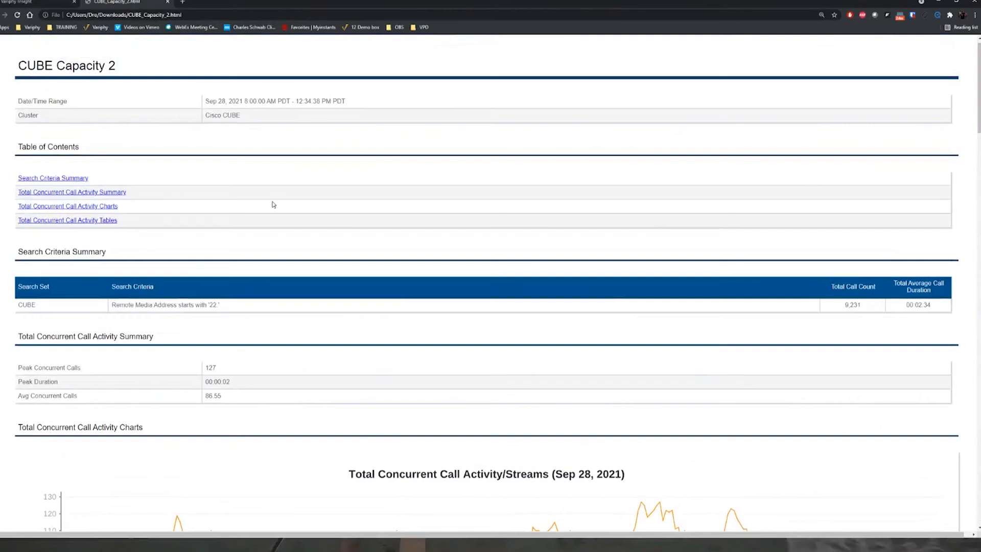
Step: Switch back to Variphy Insight, open the Capacity dashboard and enlarge the Department Capacity widget
left_click(28, 4)
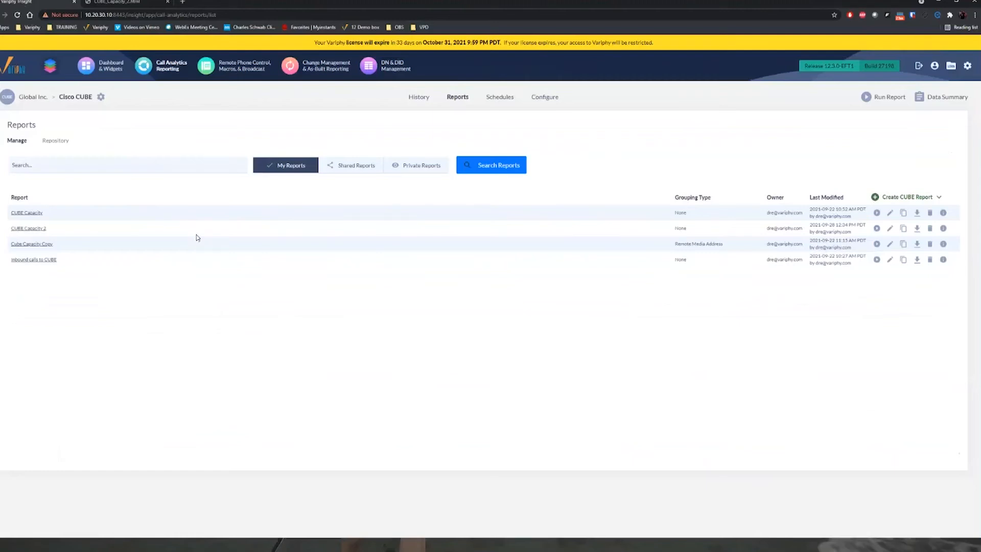
left_click(103, 69)
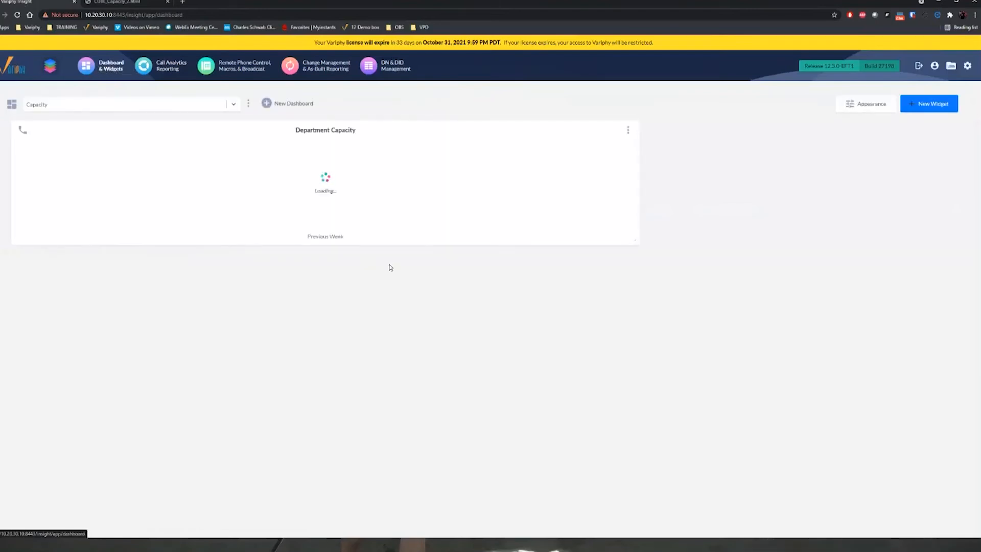
left_click_drag(632, 240, 744, 326)
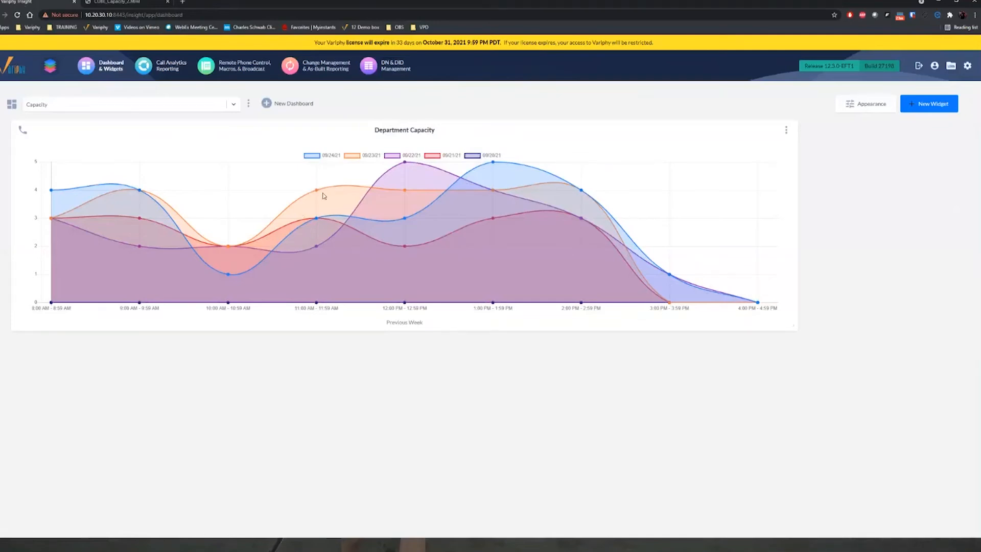
Step: Hide every date series in the Department Capacity chart, then show only 09/22/21 and inspect its peak
left_click(315, 158)
left_click(351, 157)
left_click(415, 156)
left_click(430, 157)
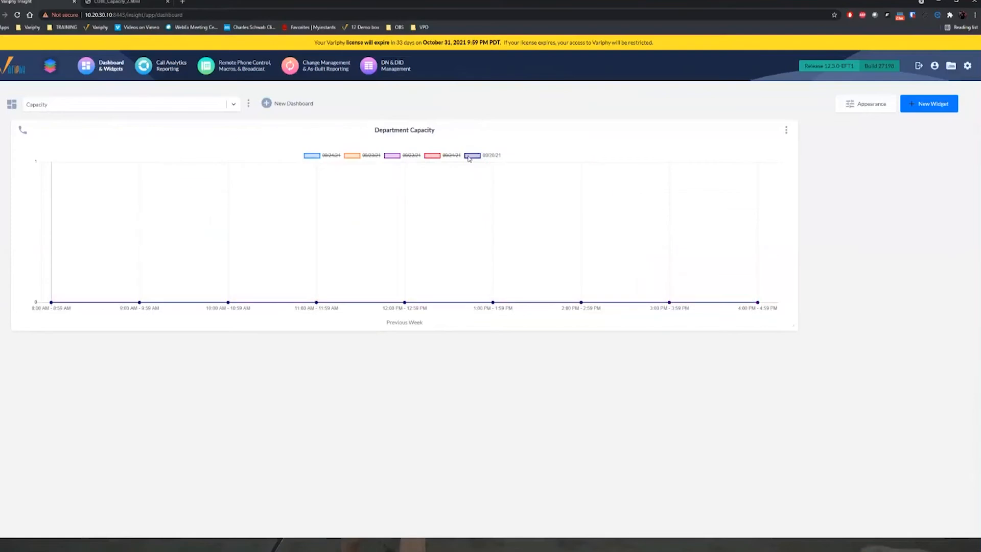
left_click(467, 158)
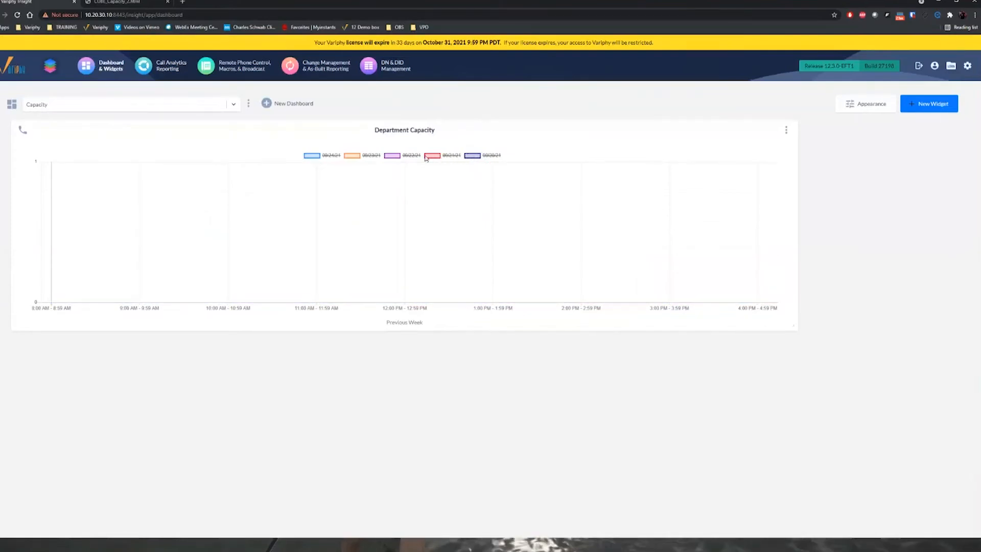
left_click(393, 156)
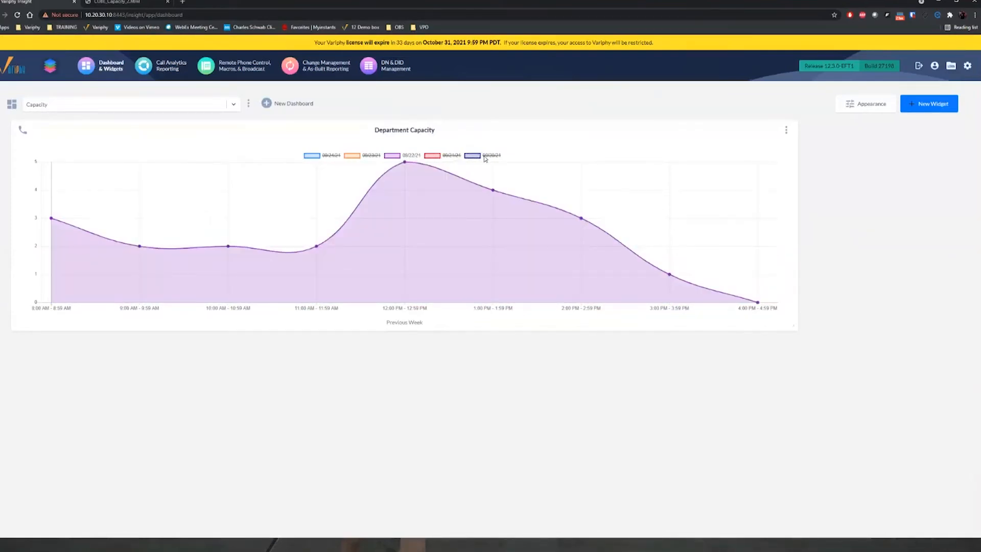
mouse_move(405, 164)
Step: Delete the Department Capacity widget from the Capacity dashboard
left_click(786, 136)
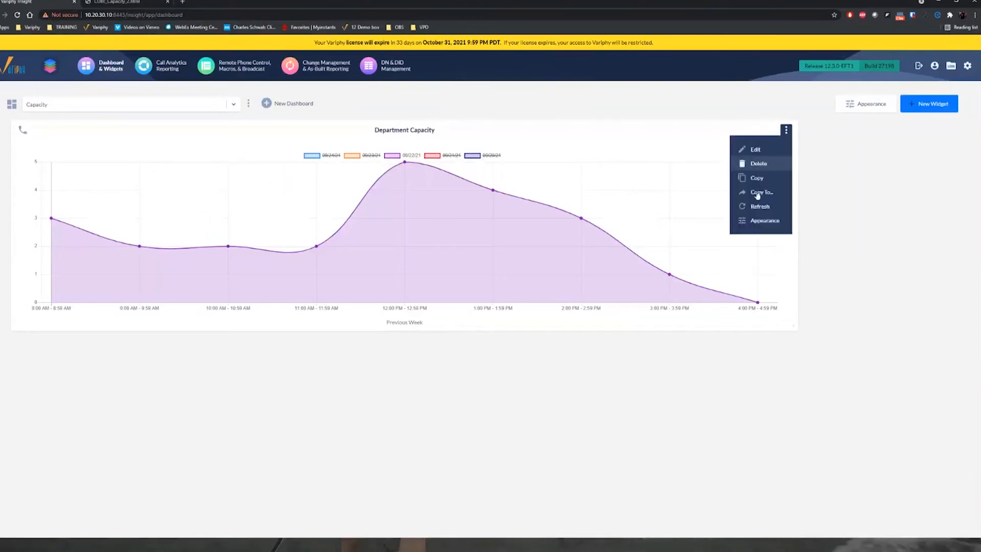
left_click(758, 165)
left_click(538, 312)
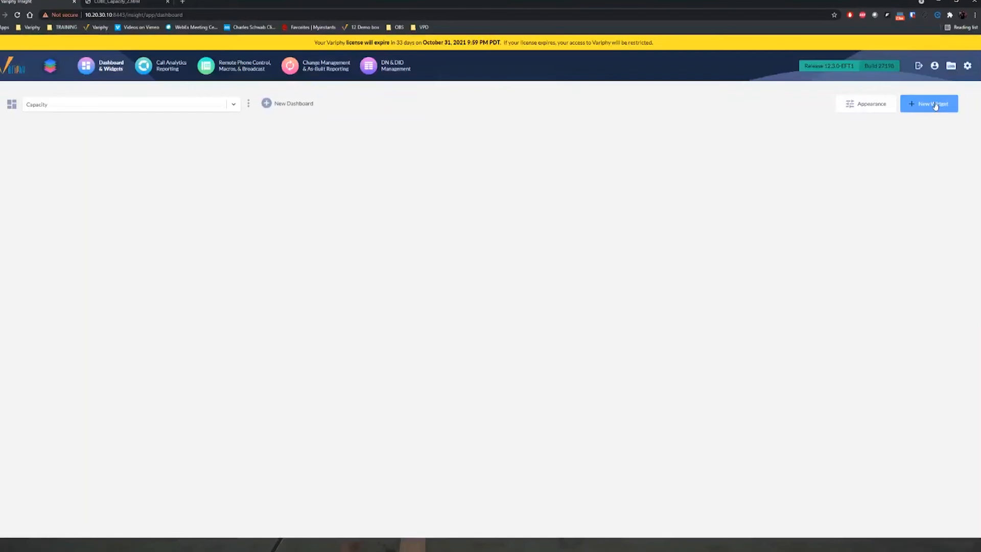
Step: Start a new CUCM Call Analytics widget of type Utilization/Concurrent Call Activity for the Colorado Corporate cluster
left_click(934, 104)
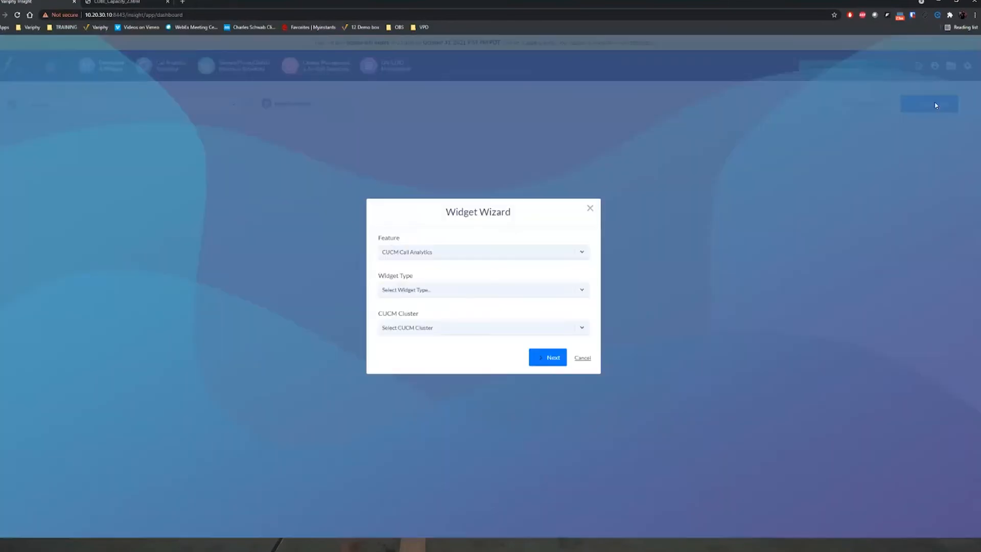
left_click(434, 255)
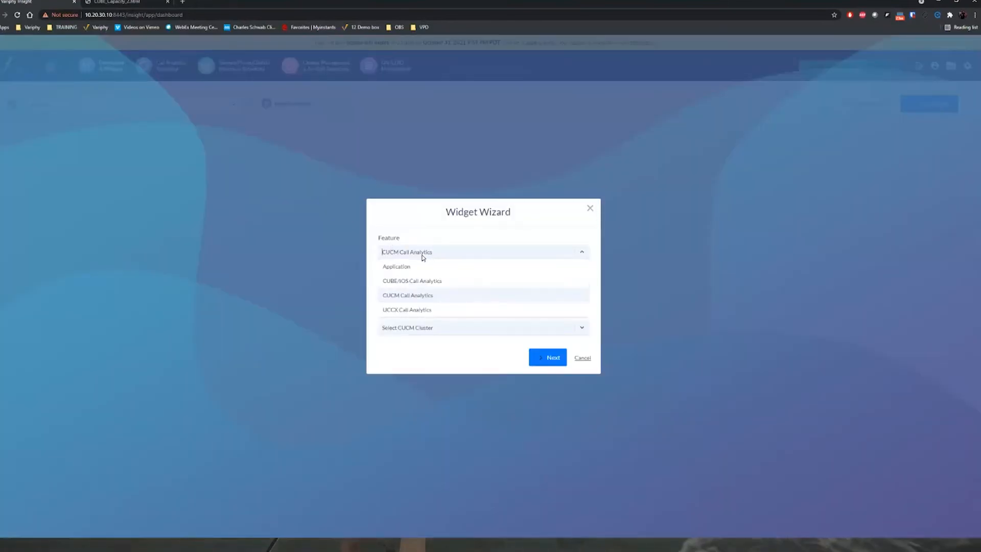
left_click(406, 297)
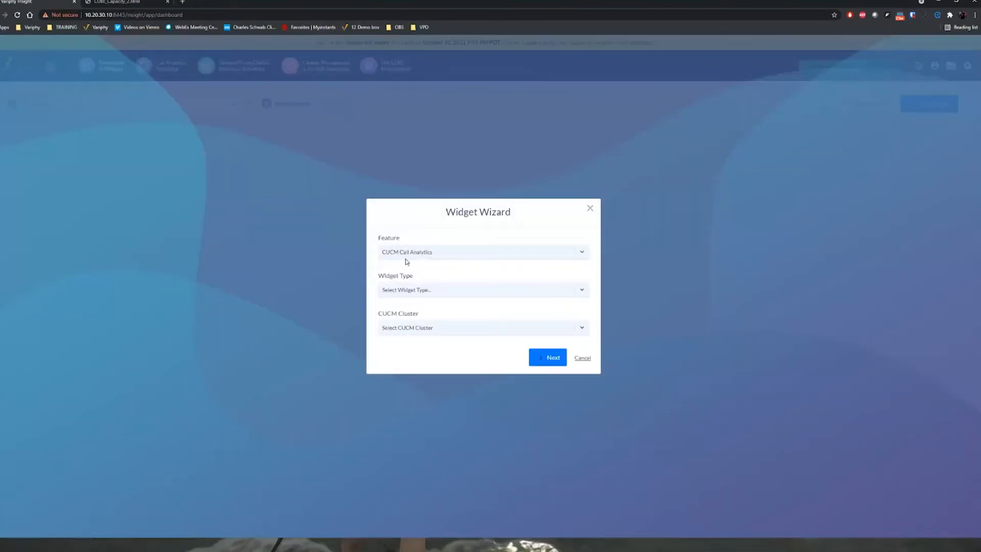
left_click(411, 291)
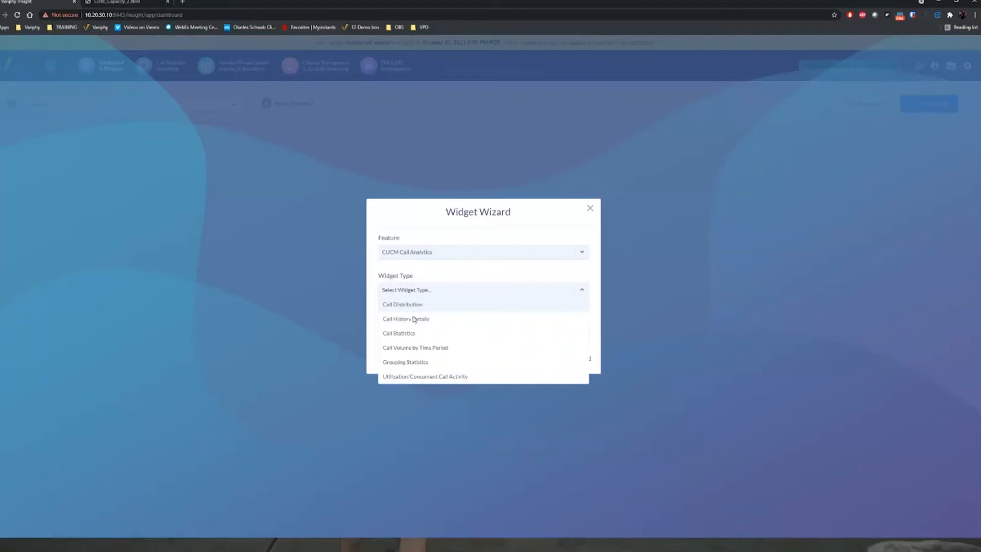
left_click(410, 377)
left_click(410, 327)
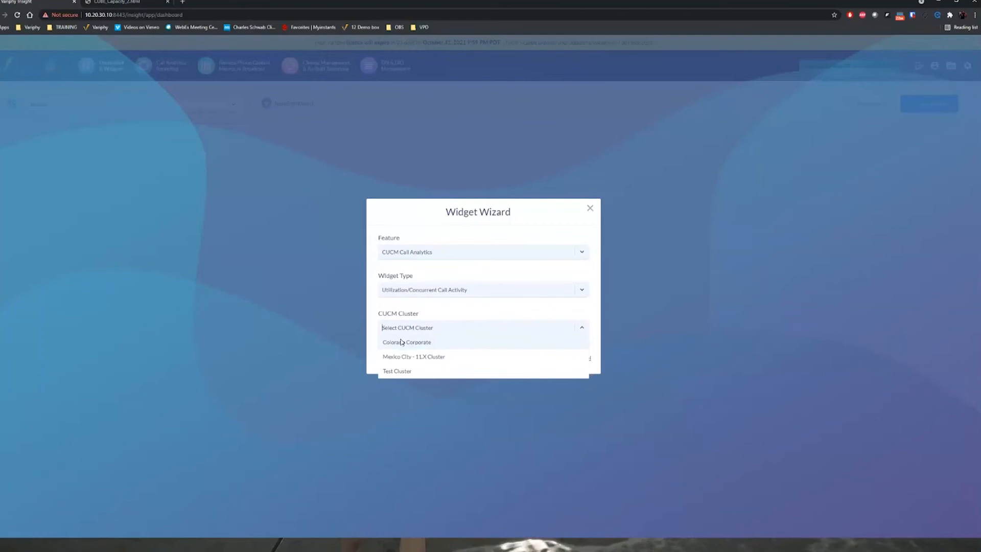
left_click(401, 342)
left_click(535, 351)
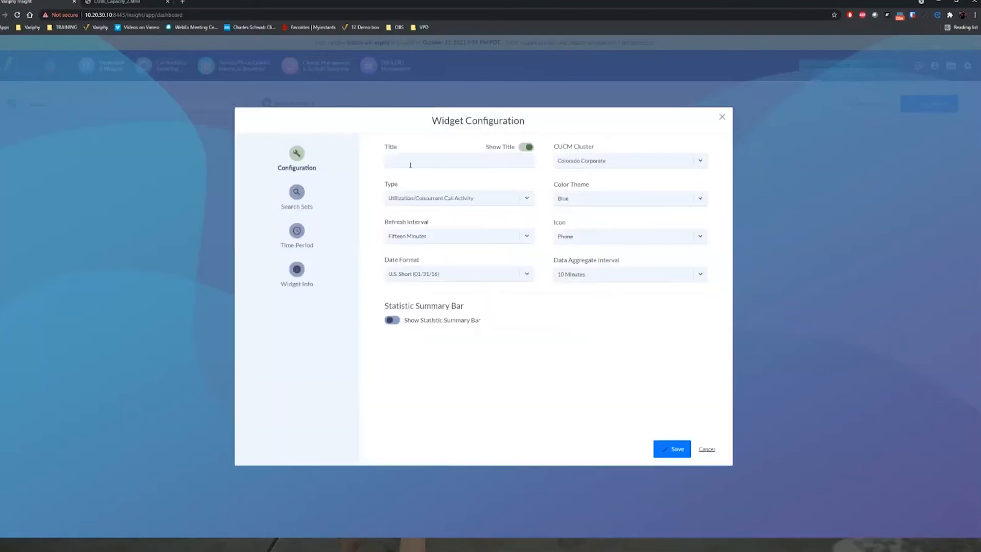
Step: Title the widget Department Capacity and set its data aggregate interval to 60 Minutes, leaving the statistic summary bar off
left_click(410, 165)
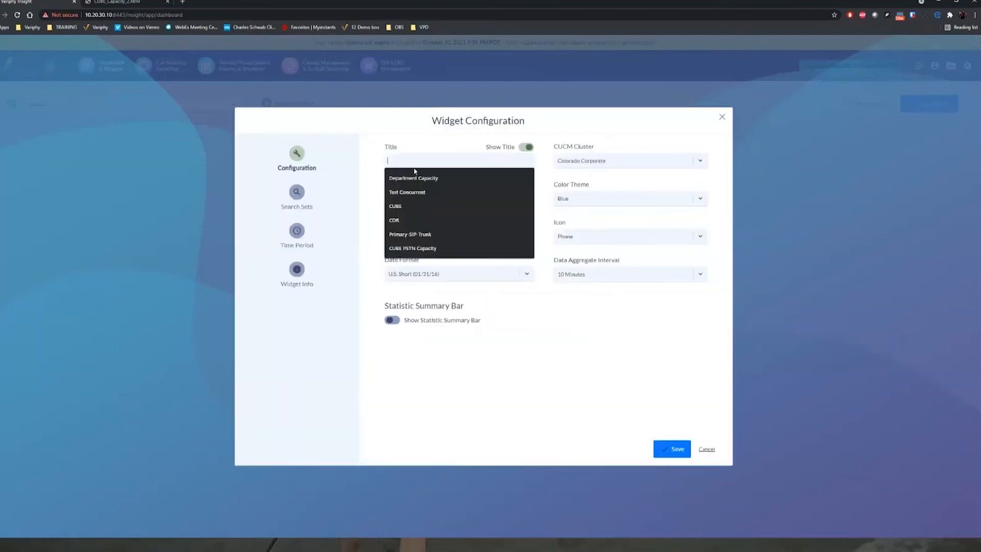
left_click(415, 174)
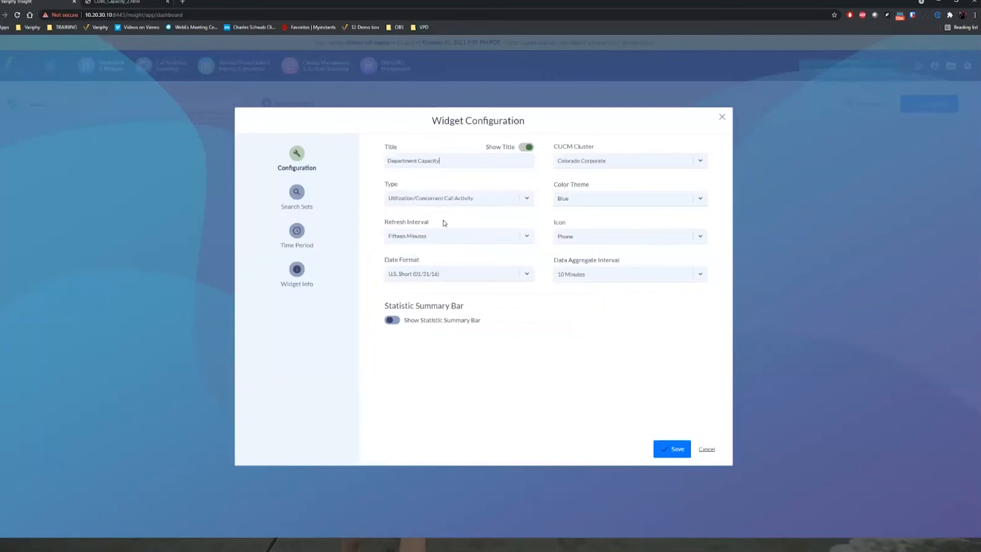
left_click(418, 236)
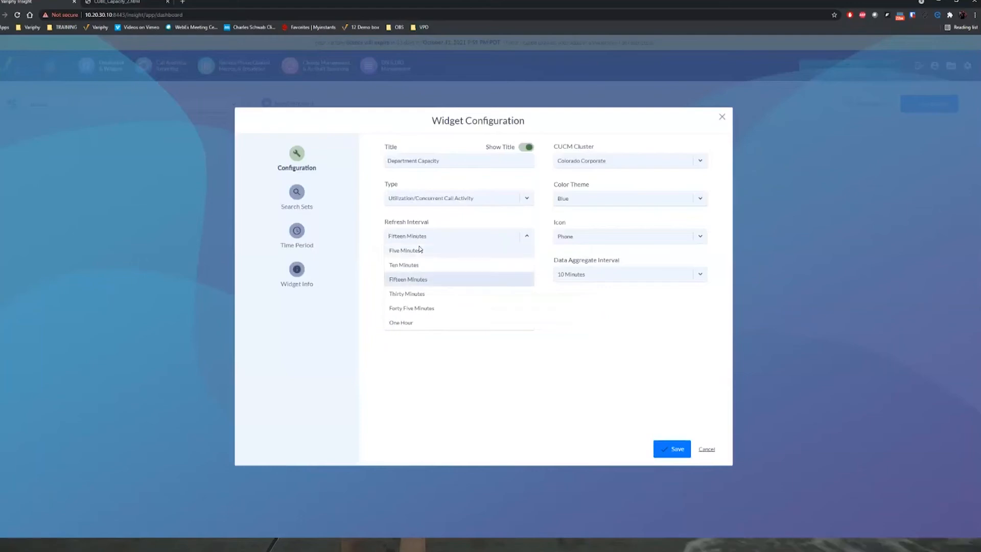
left_click(544, 362)
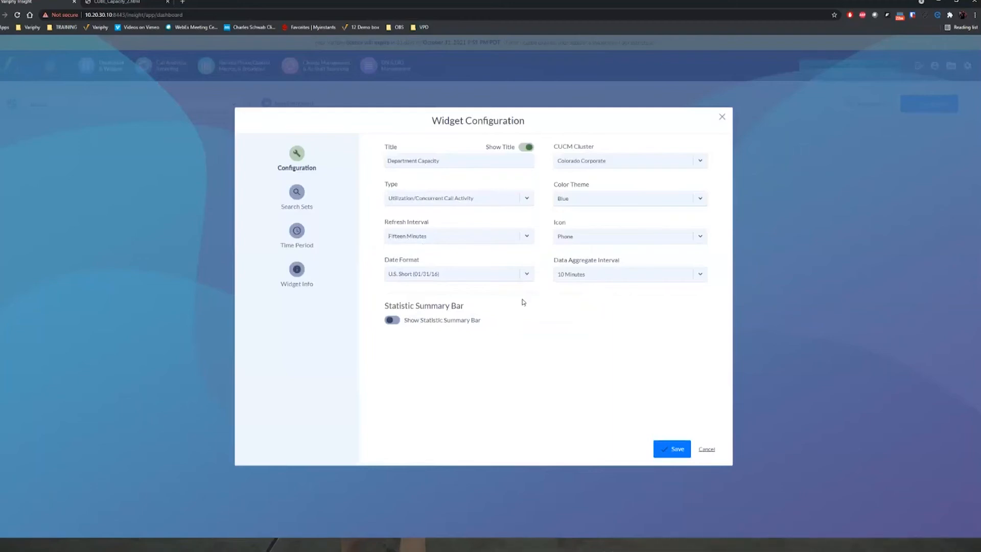
left_click(581, 275)
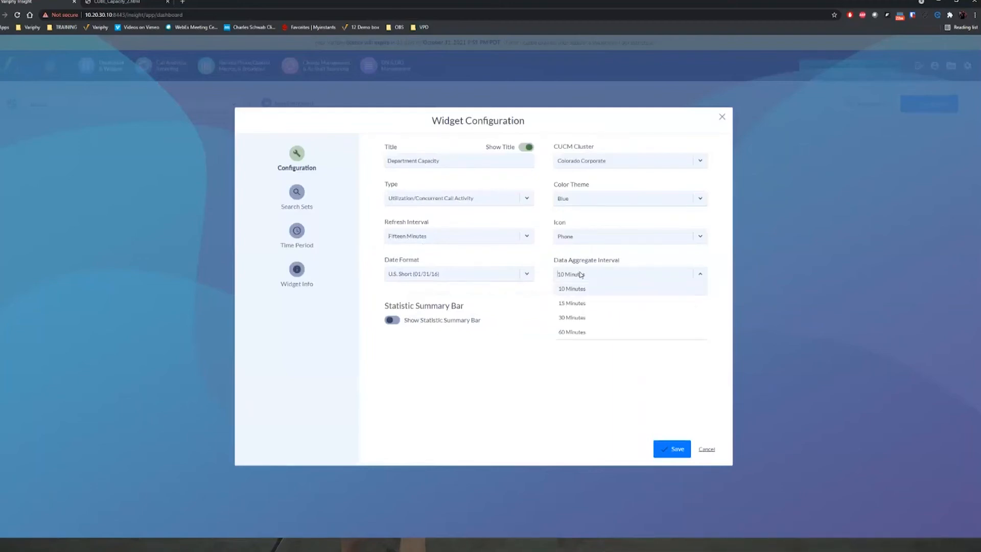
left_click(575, 332)
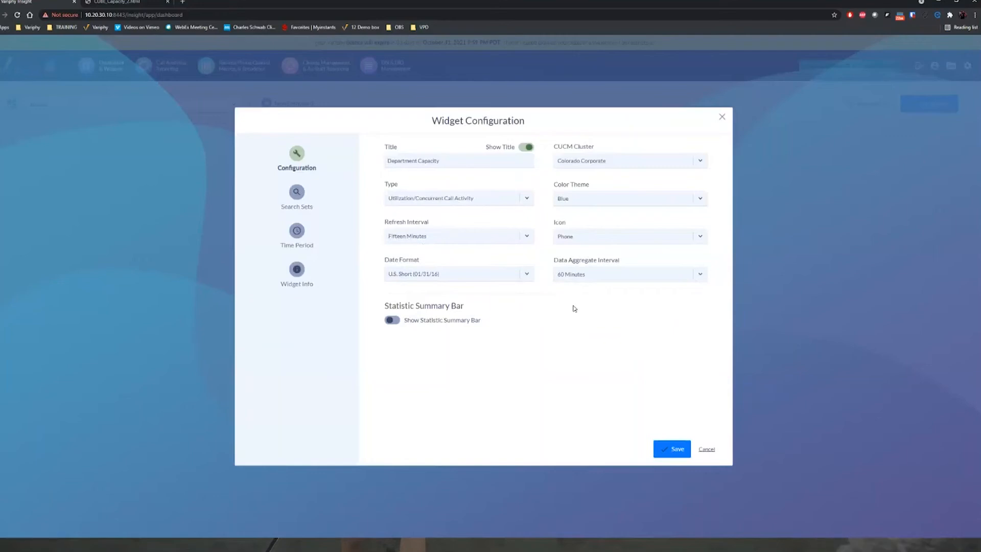
left_click(394, 322)
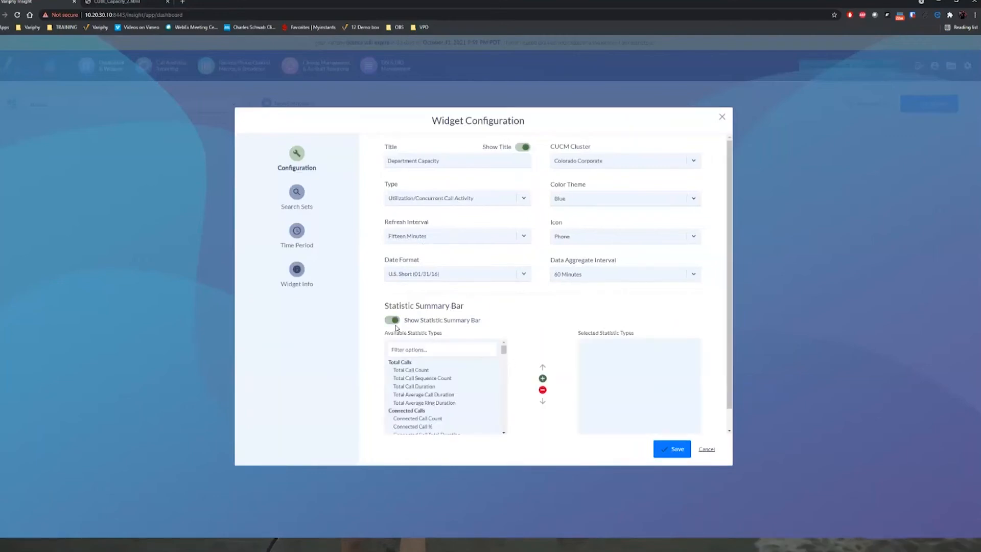
left_click(392, 320)
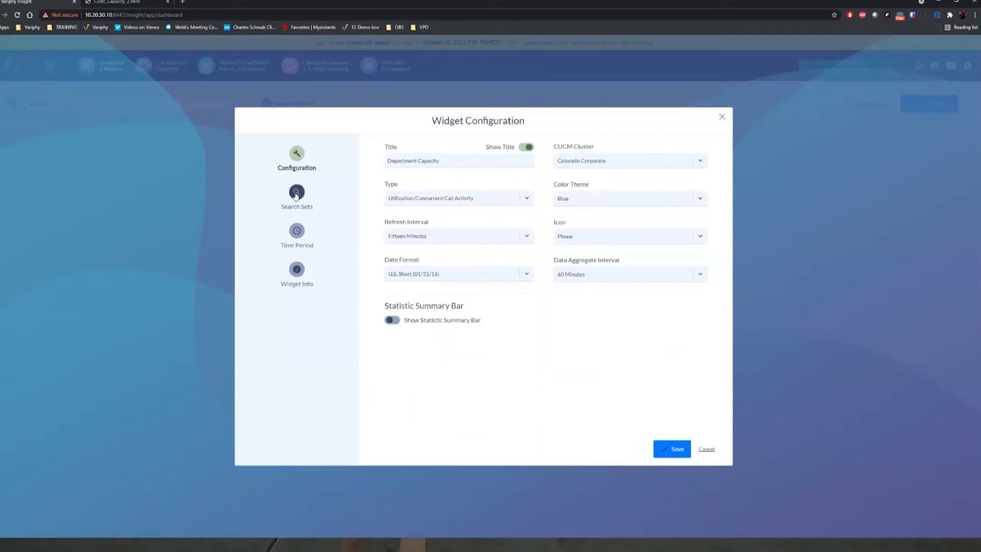
Step: Review the existing Call Analytics reports offered as a search set source, and return to the widget's own search sets
left_click(295, 195)
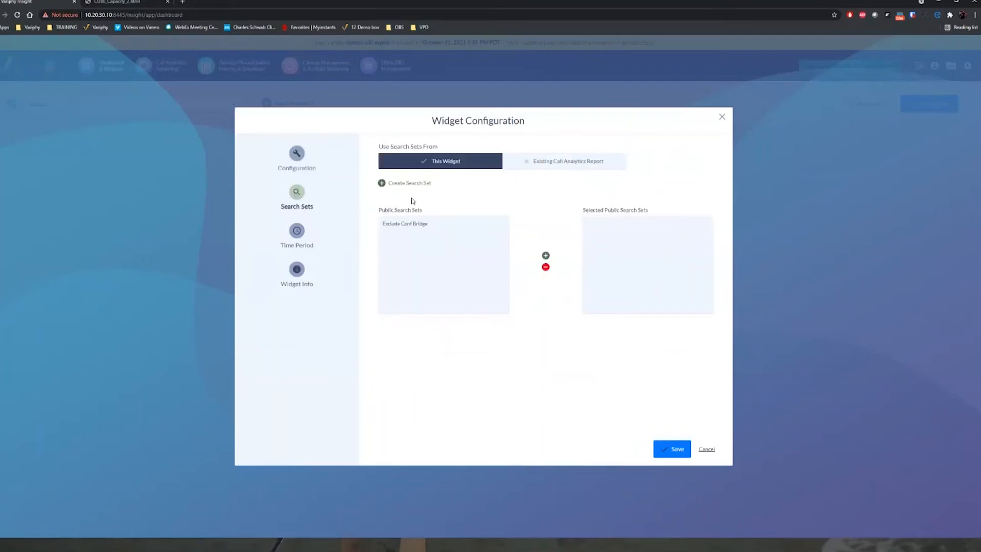
triple_click(437, 147)
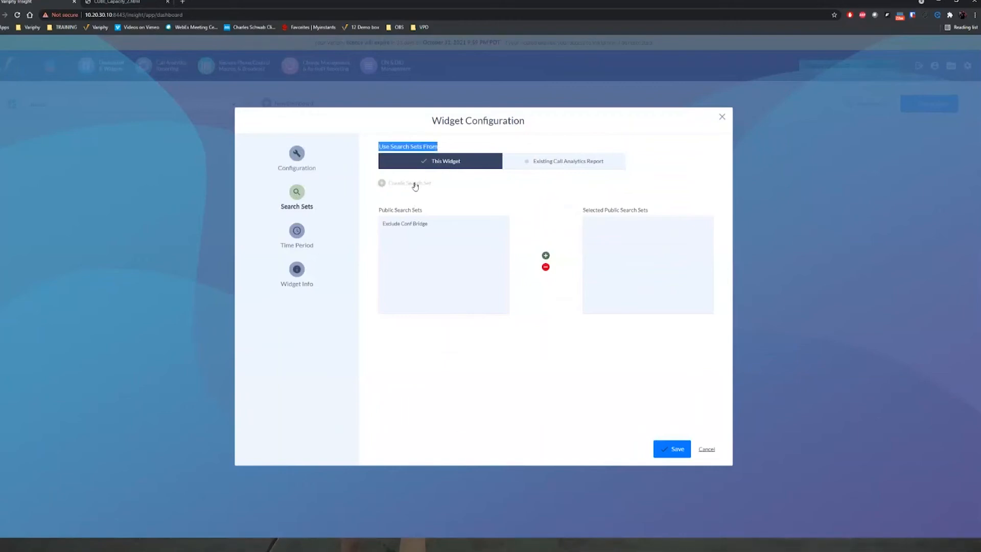
left_click(567, 162)
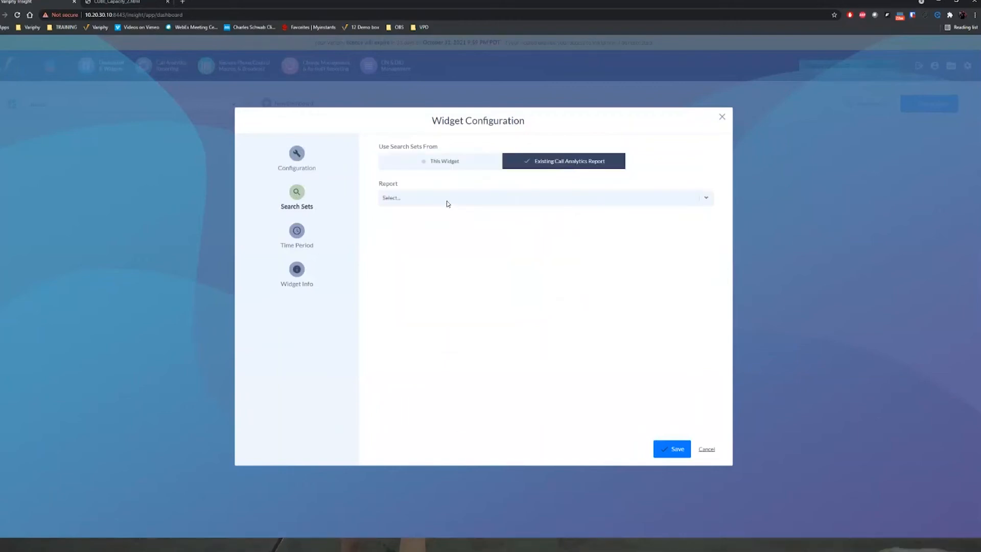
left_click(447, 204)
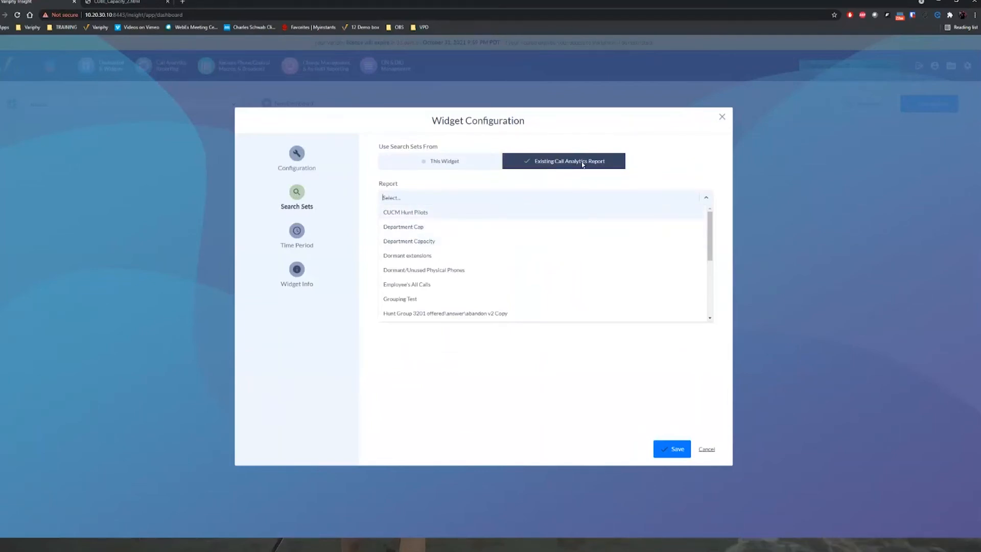
left_click(462, 163)
left_click(461, 163)
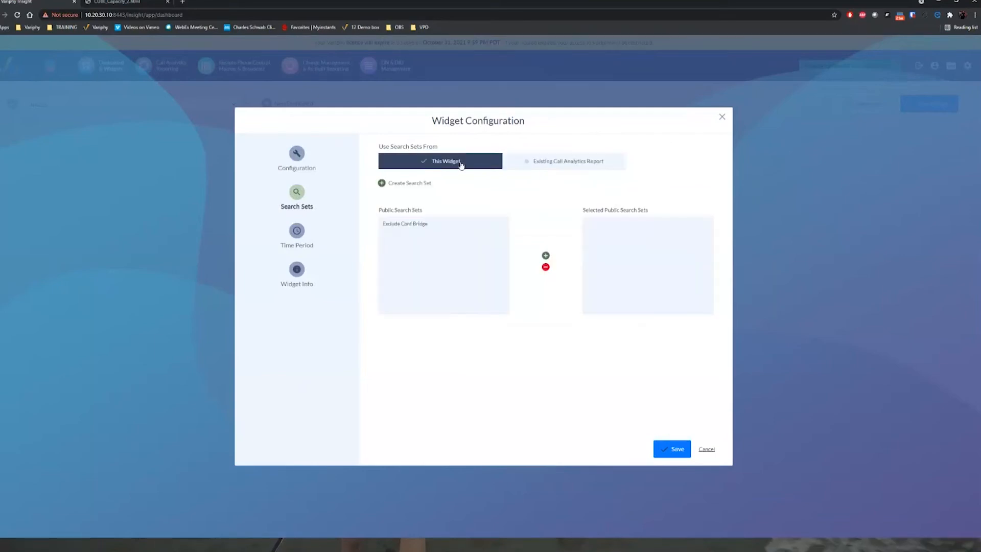
Step: Create a search set named Department for this widget
left_click(421, 183)
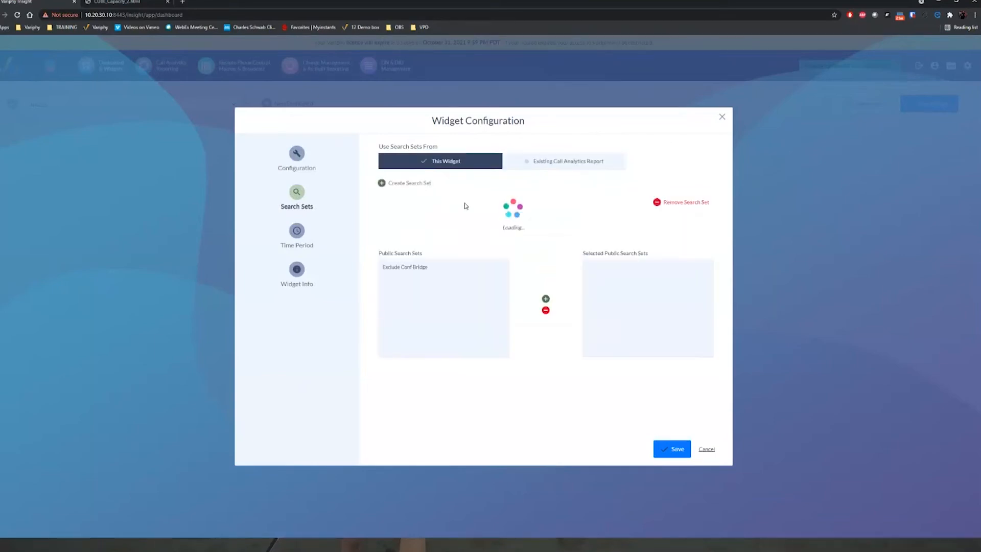
left_click(427, 220)
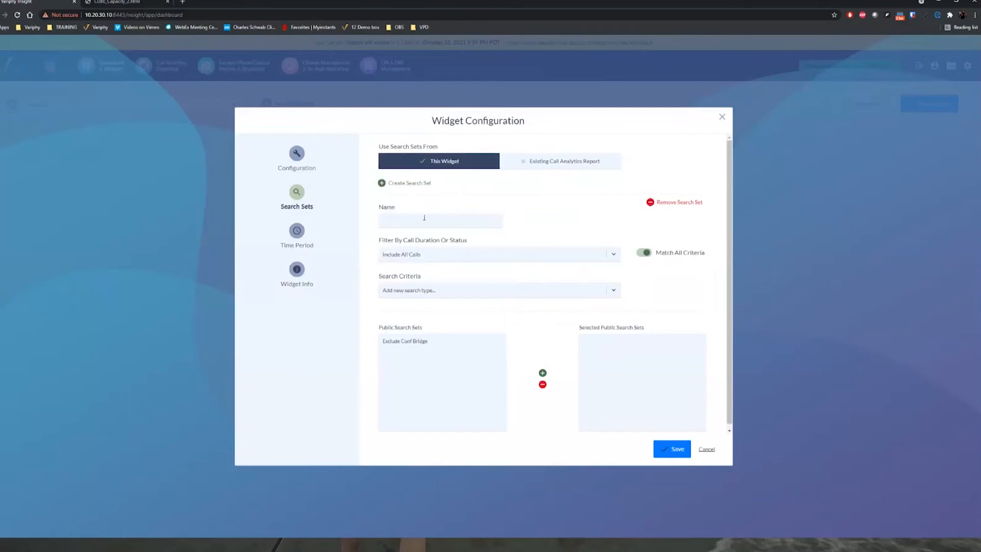
type("Depart")
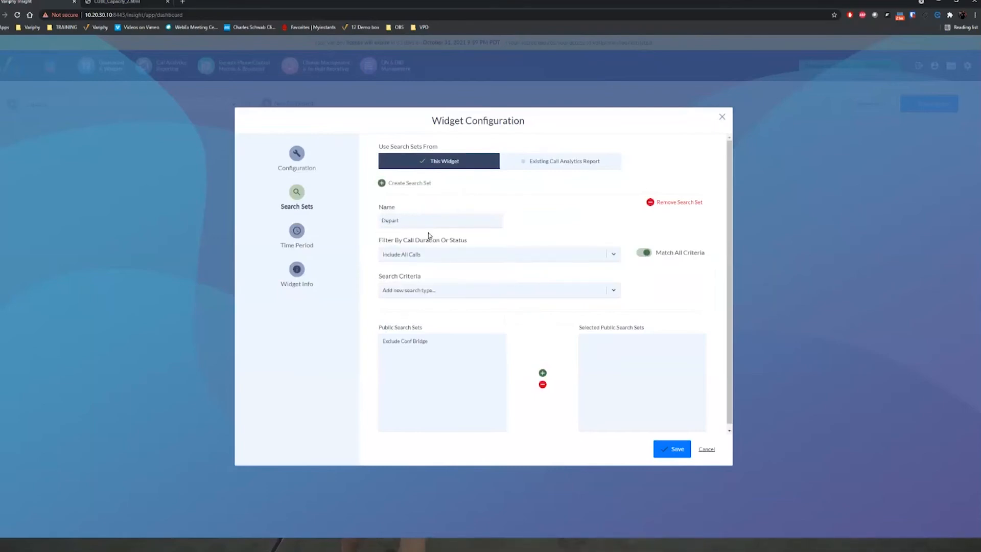
type("ment")
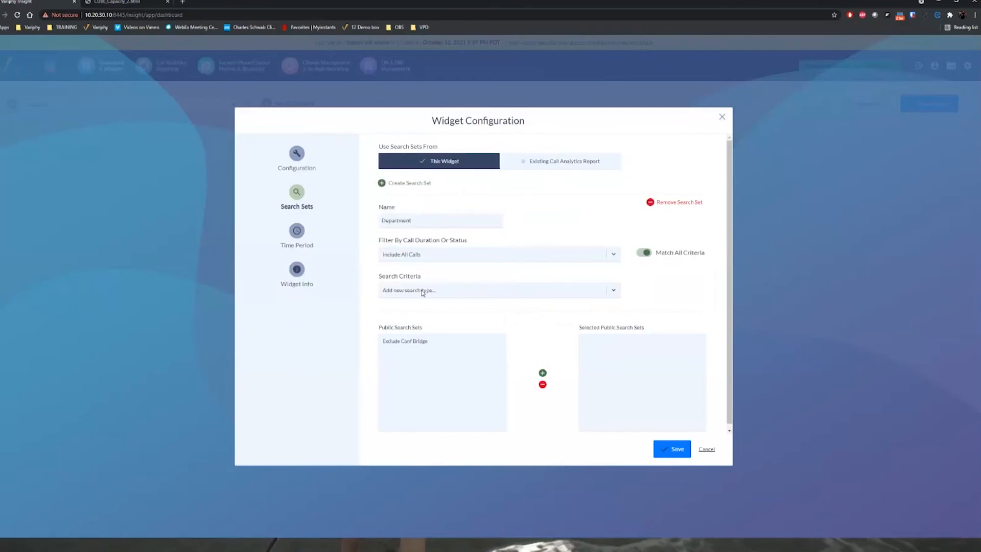
Step: Add the Originating or Terminating CUCM Department criterion to the Department search set and select finance as its value
left_click(422, 291)
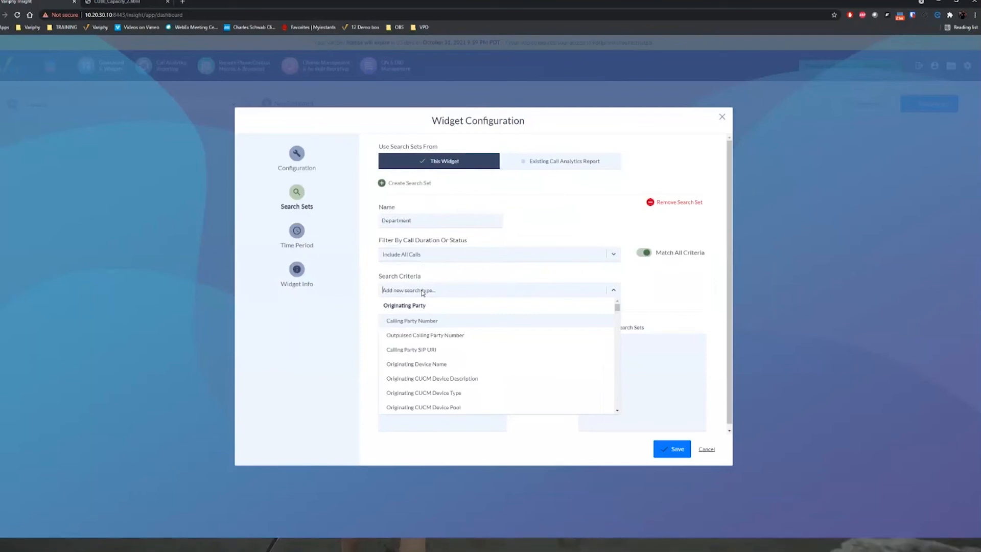
type("depa")
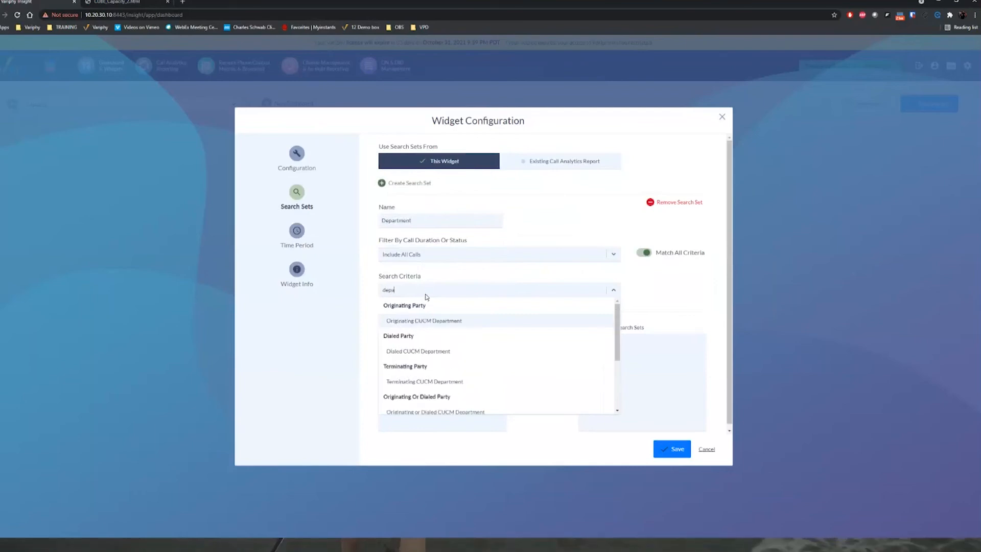
scroll(480, 351, "down", 2)
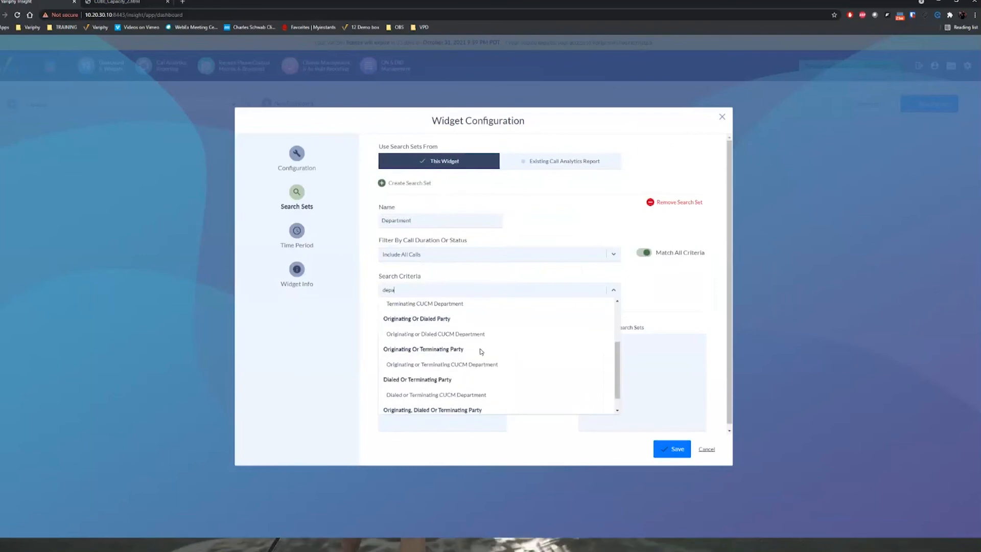
left_click(448, 364)
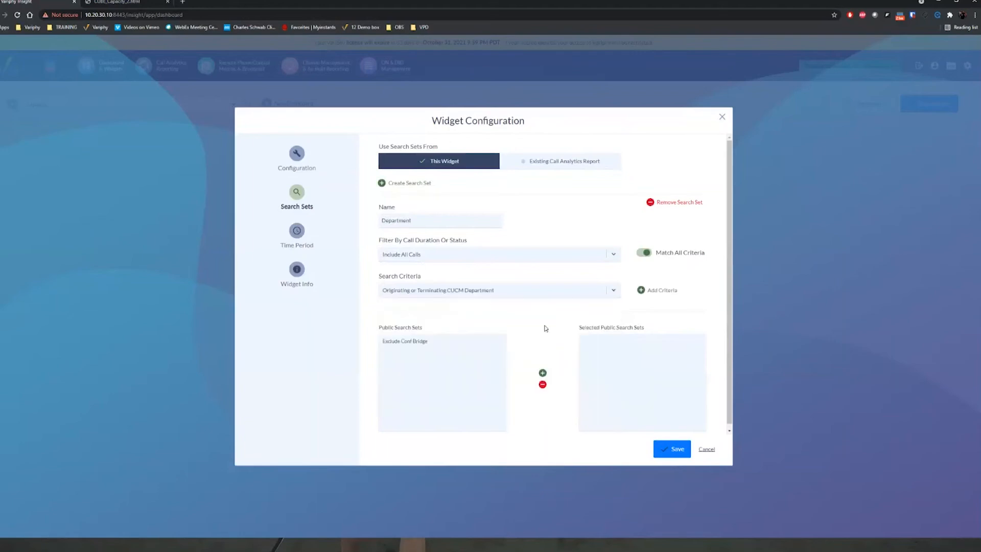
left_click(652, 291)
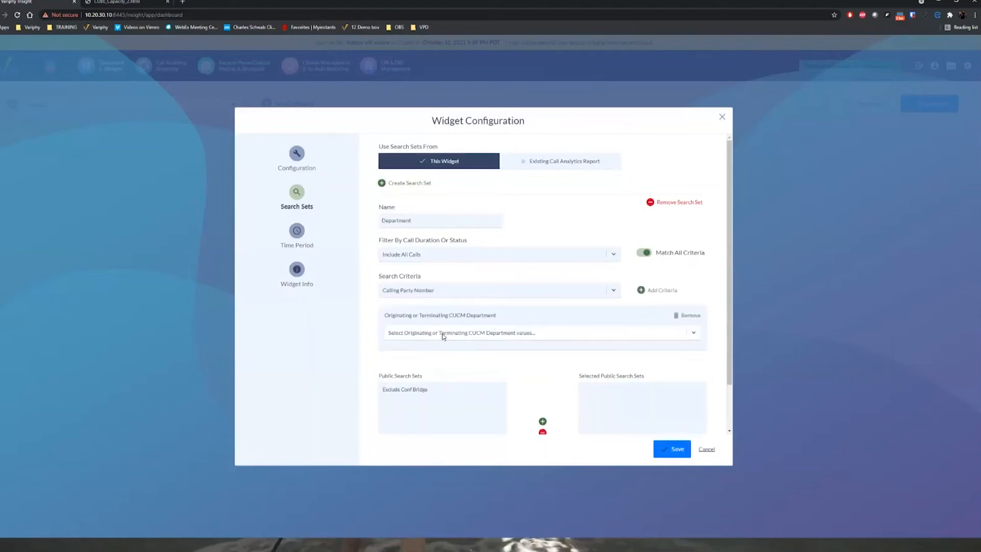
left_click(444, 336)
left_click(407, 418)
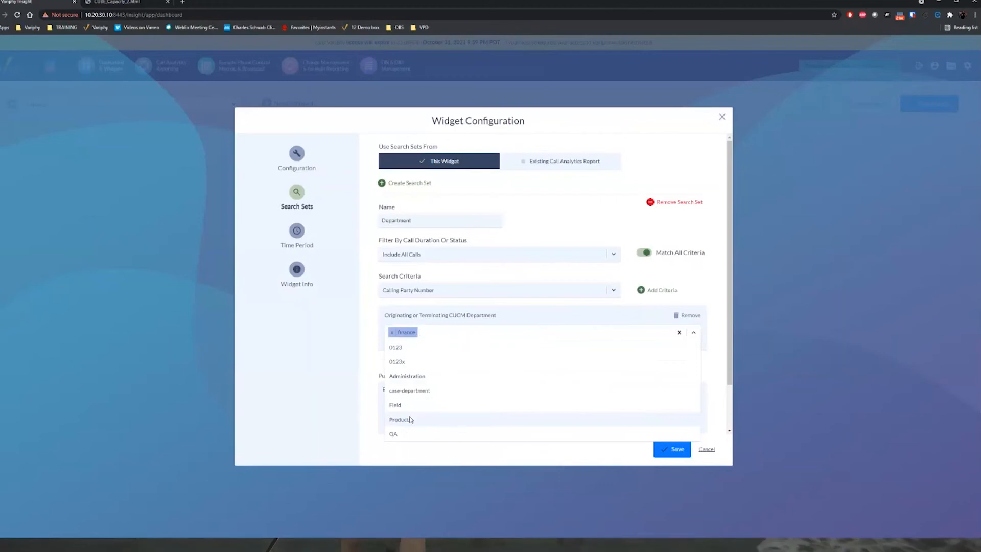
Step: Set the widget's time period to Previous Week, excluding Sunday and Saturday, and turn off All Day
left_click(294, 239)
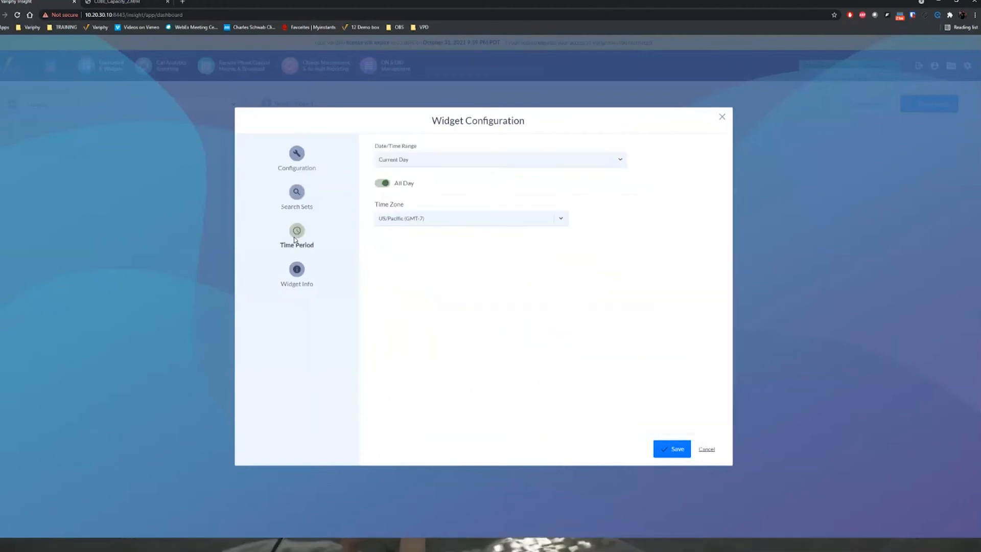
left_click(423, 164)
scroll(436, 221, "down", 2)
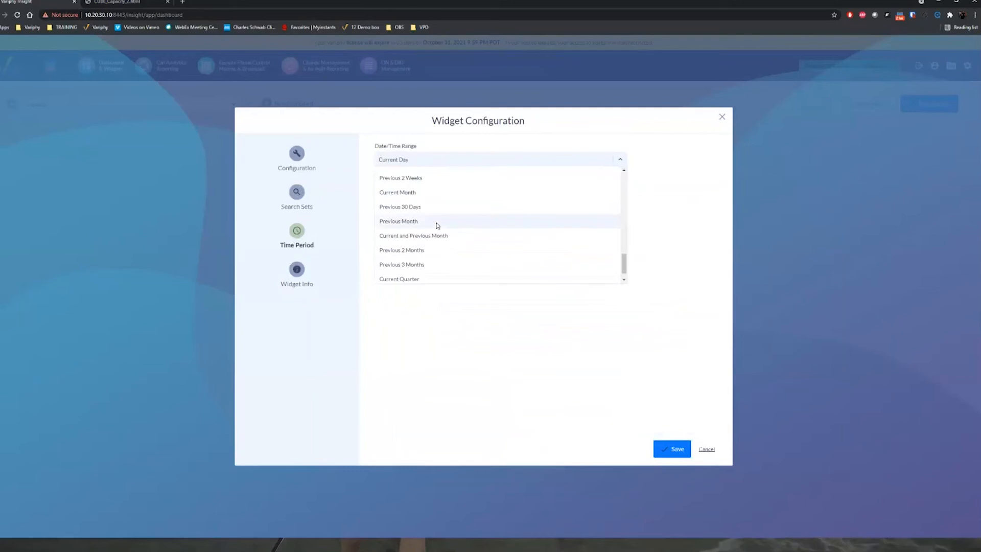
scroll(442, 230, "up", 3)
left_click(409, 190)
left_click(401, 200)
left_click(694, 198)
left_click(383, 228)
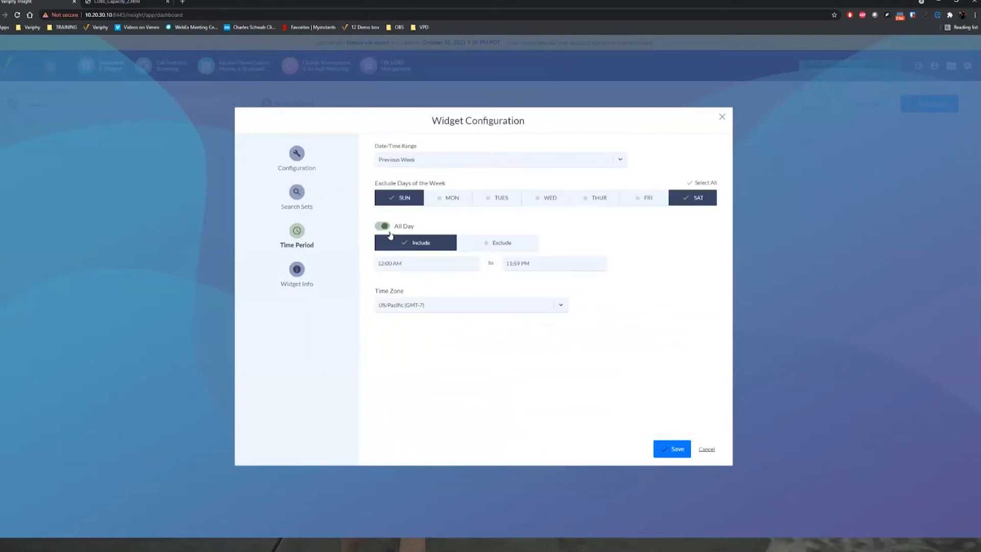
Step: Include only the hours from 8:00 AM to 4:59 PM and save the Department Capacity widget
left_click(388, 265)
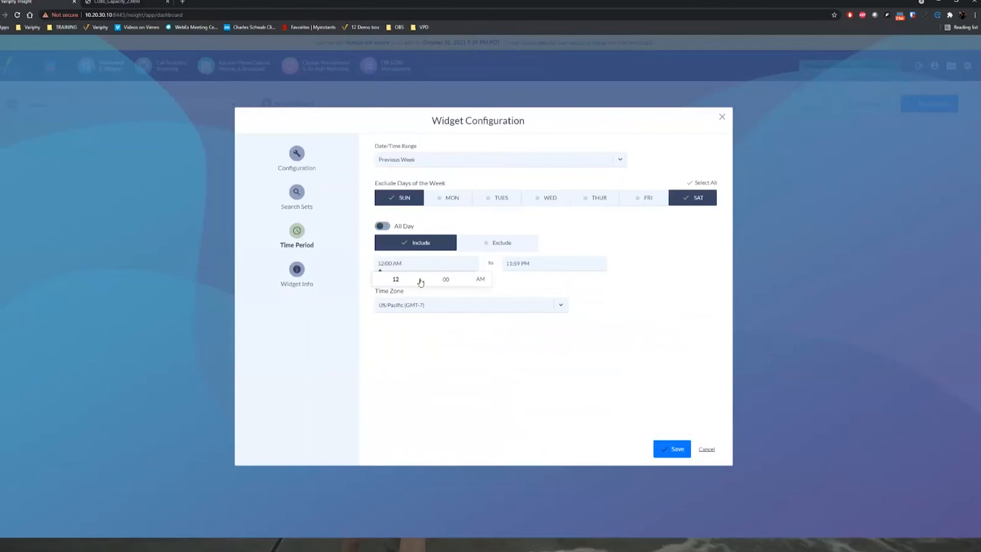
left_click(403, 281)
type("8")
left_click(561, 303)
left_click(509, 266)
left_click(509, 266)
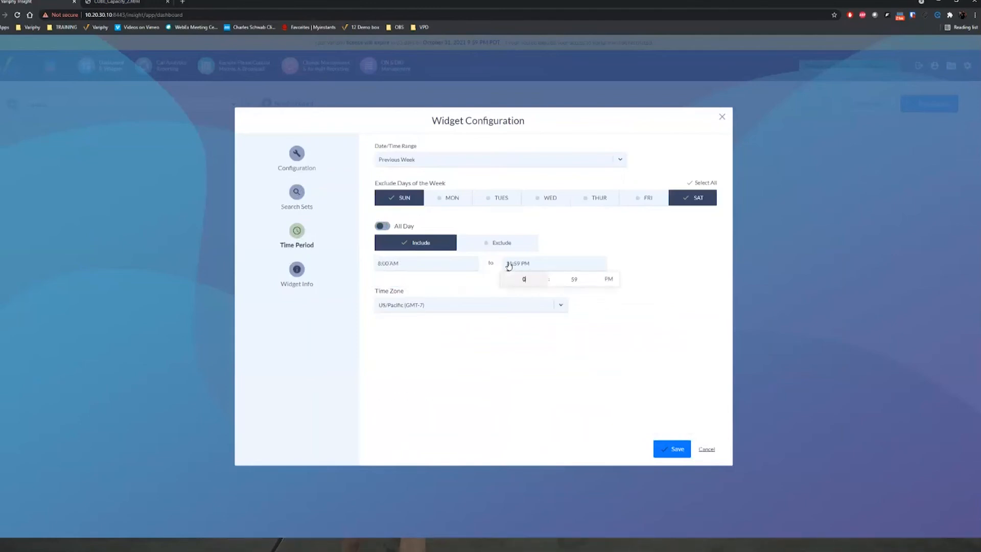
left_click(638, 376)
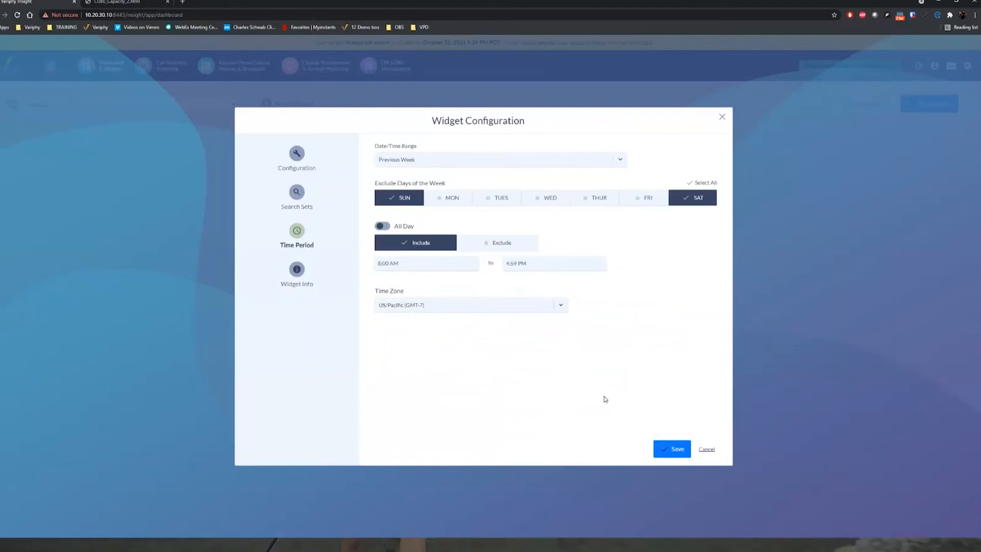
left_click(665, 446)
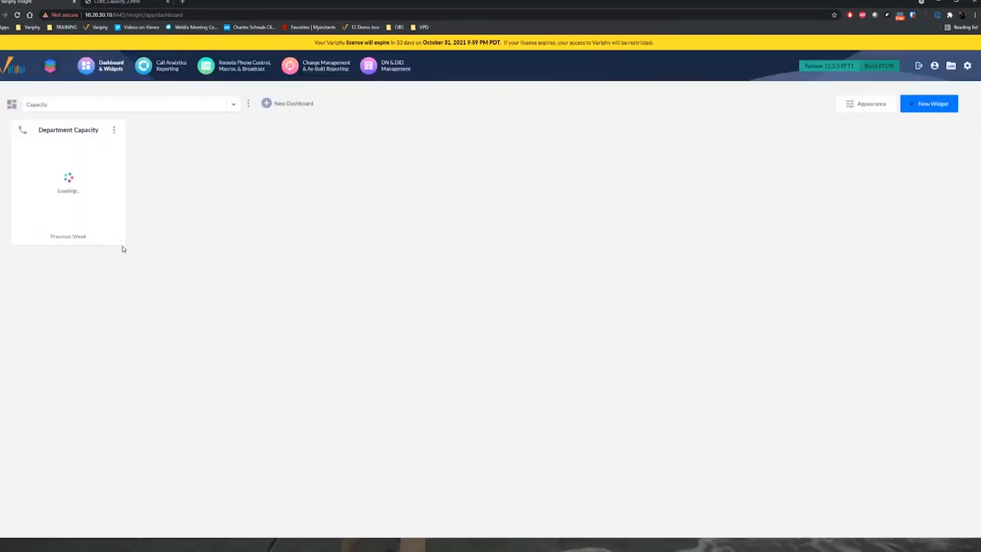
Step: Enlarge the Department Capacity widget to a wide chart covering over half the dashboard's width, toggling the 09/24/21 series off and back on
left_click_drag(123, 248, 723, 327)
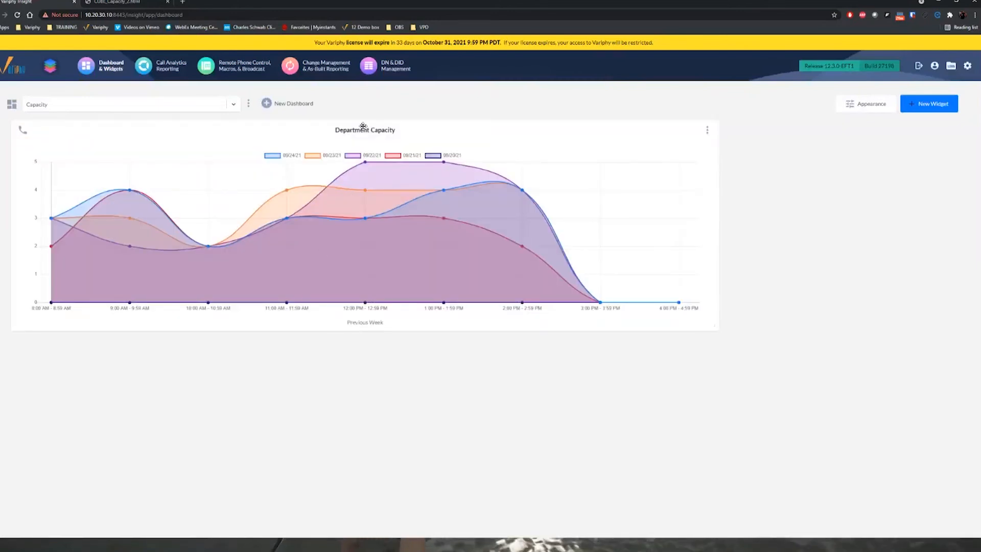
left_click(277, 157)
left_click(277, 156)
left_click(290, 156)
left_click(291, 156)
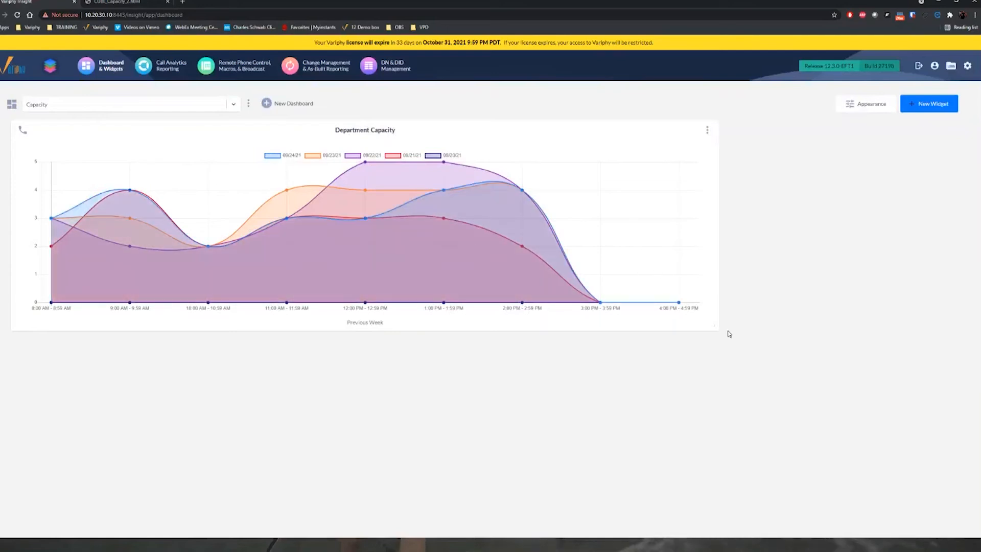
left_click_drag(716, 330, 588, 284)
Step: Start another CUCM Call Analytics widget of type Utilization/Concurrent Call Activity for the Colorado Corporate cluster
left_click(929, 104)
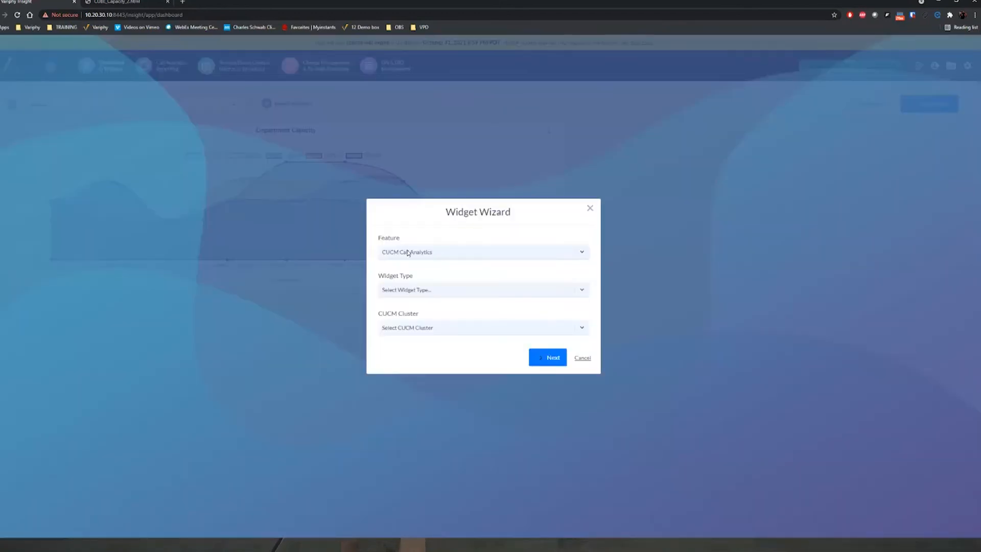
left_click(417, 293)
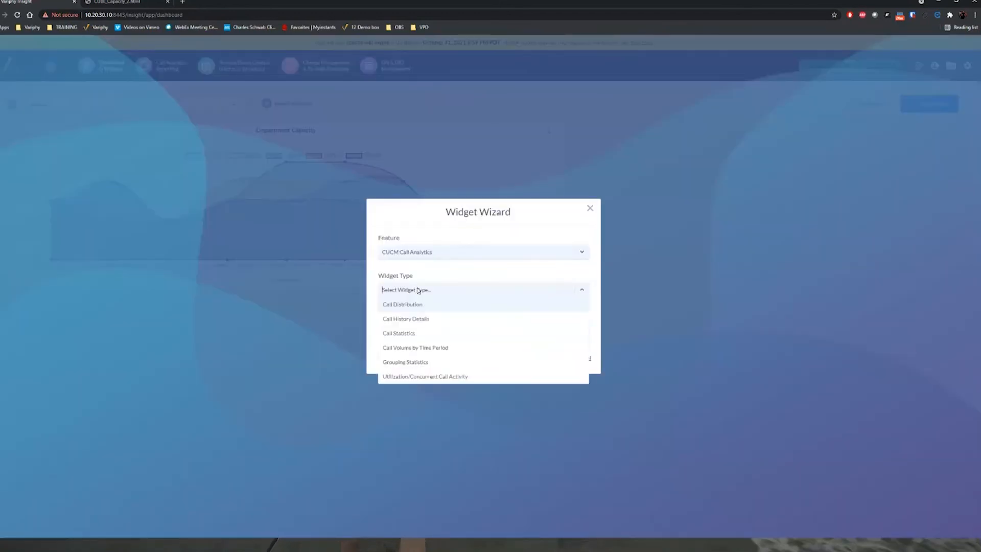
left_click(437, 375)
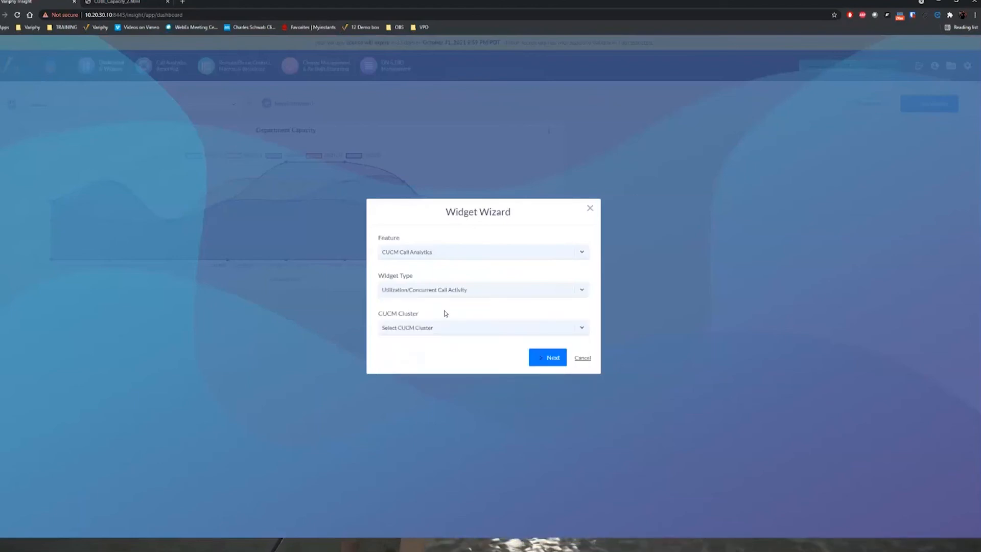
left_click(423, 333)
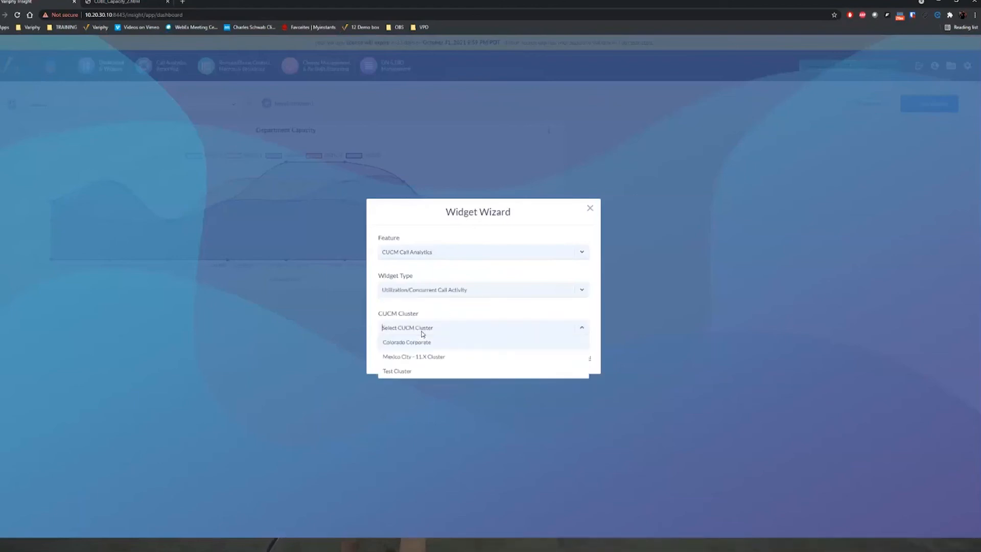
left_click(418, 344)
left_click(545, 359)
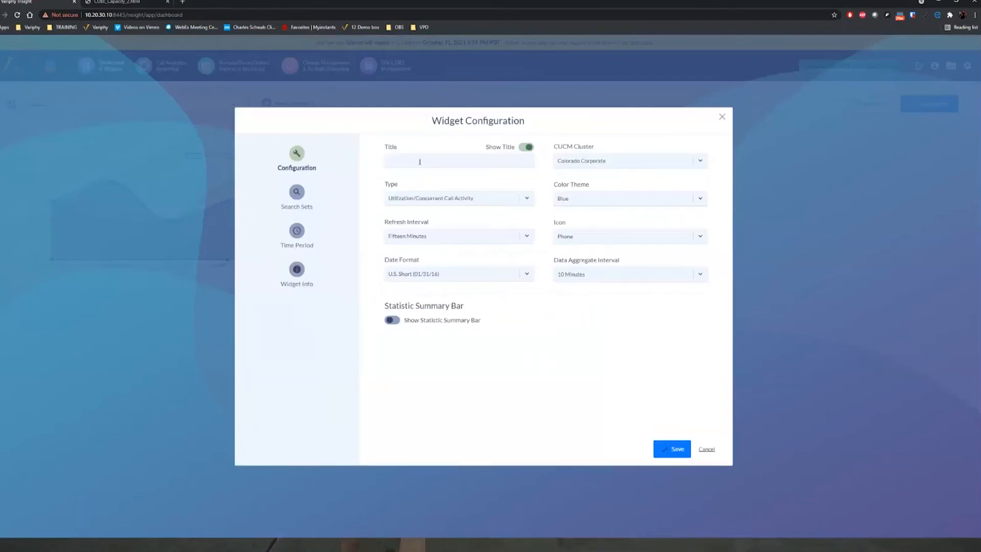
Step: Title the new widget Operators and keep its data aggregate interval at 10 Minutes
left_click(419, 162)
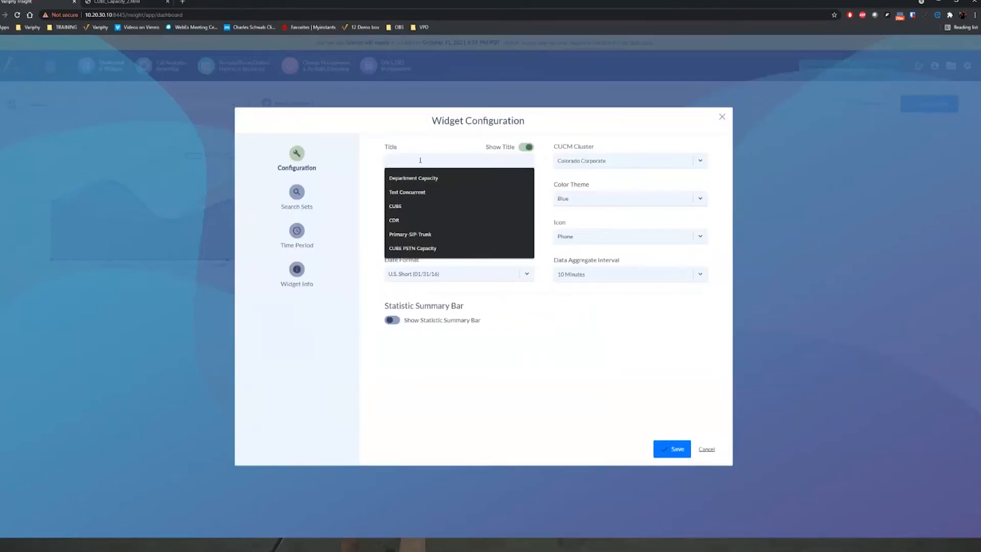
type("Operators")
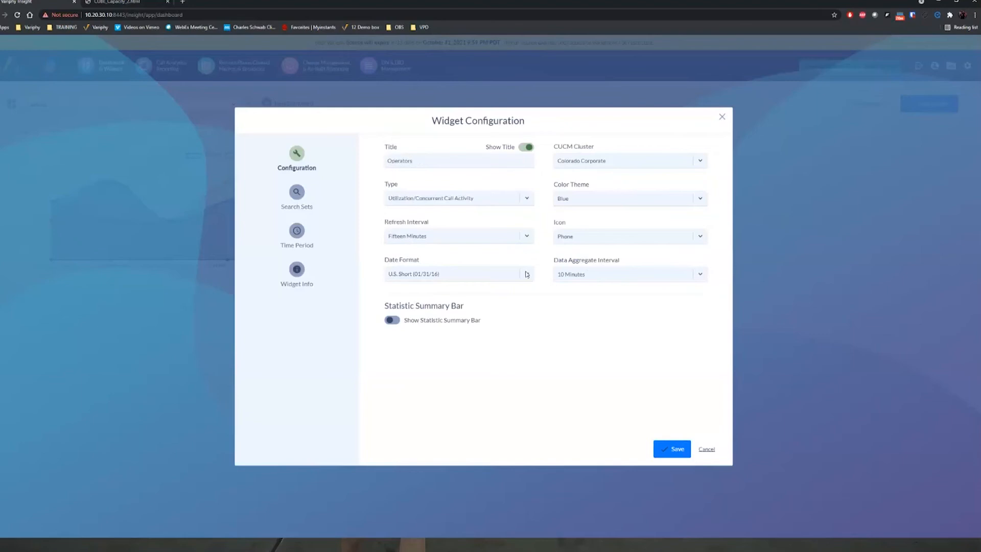
left_click(590, 276)
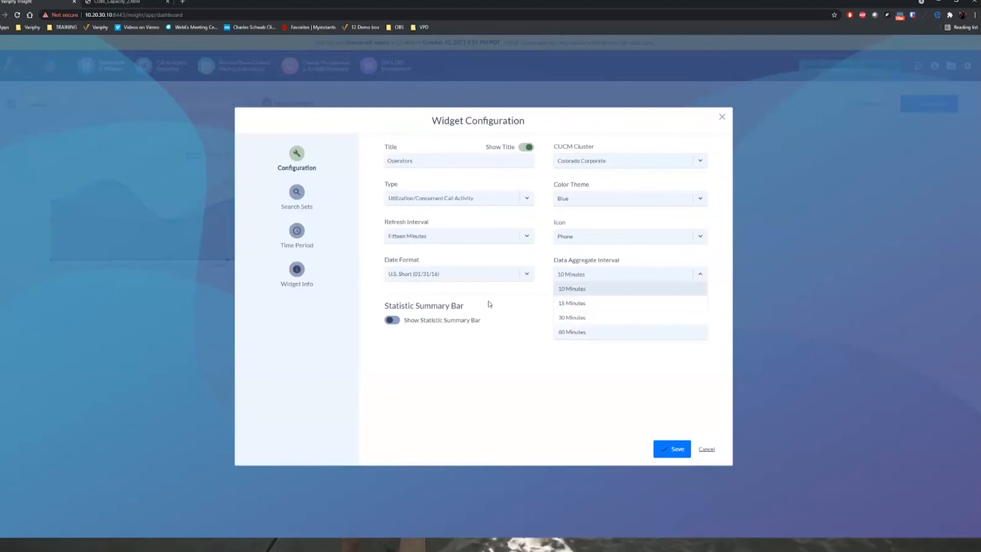
left_click(488, 304)
Step: Use the search sets of the existing Department Capacity Call Analytics report for the Operators widget
left_click(297, 197)
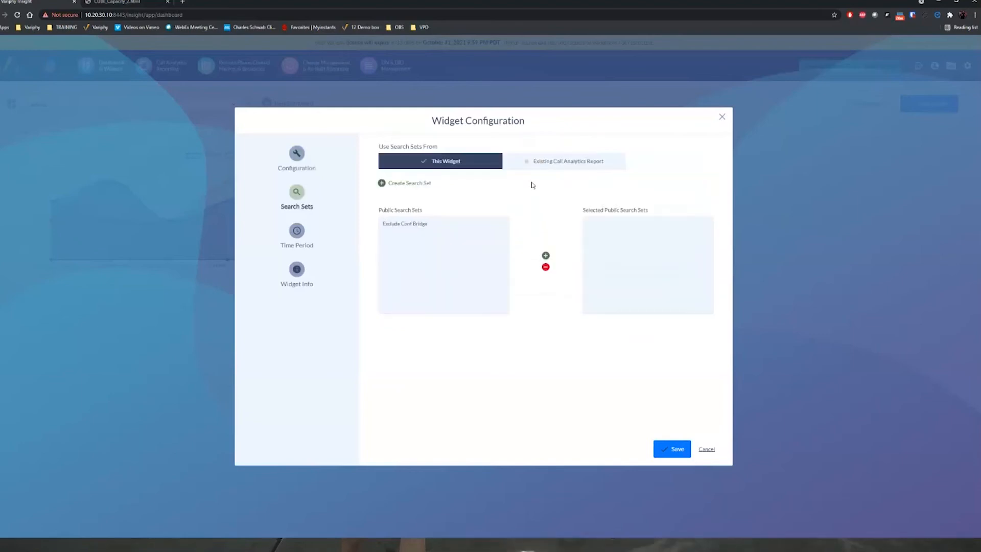
left_click(558, 166)
left_click(488, 197)
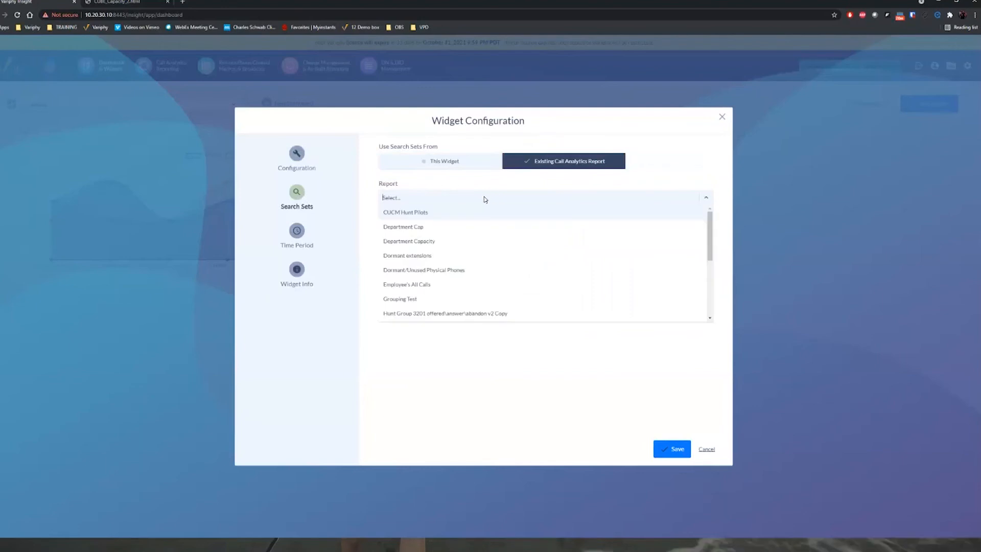
left_click(444, 241)
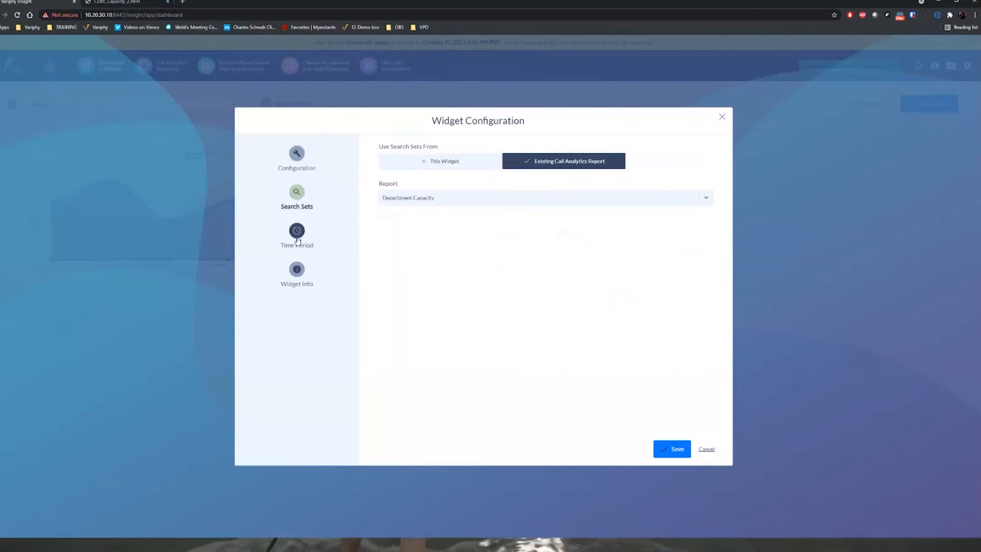
Step: Set the Operators widget's time period to Previous Week, excluding Sunday and Saturday
left_click(297, 231)
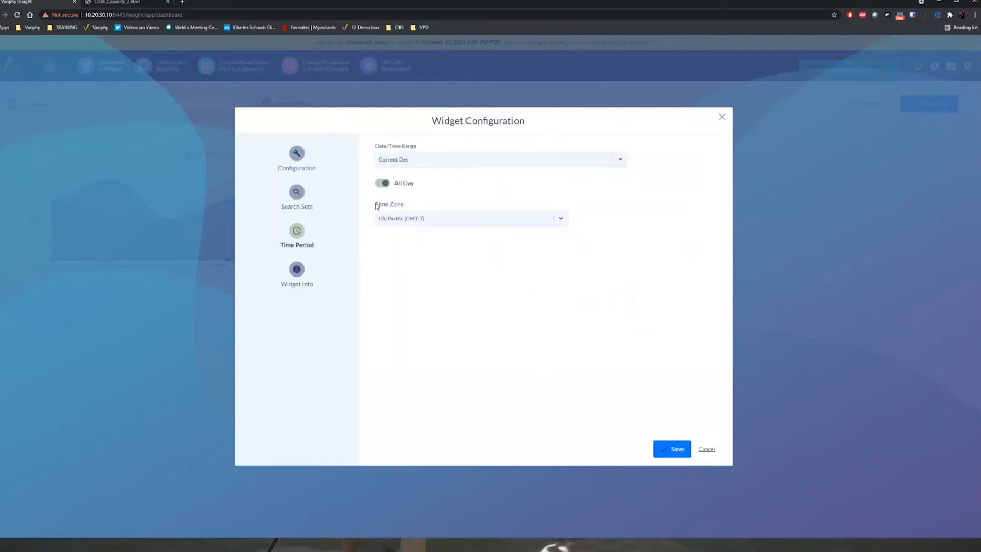
left_click(429, 162)
scroll(464, 225, "down", 3)
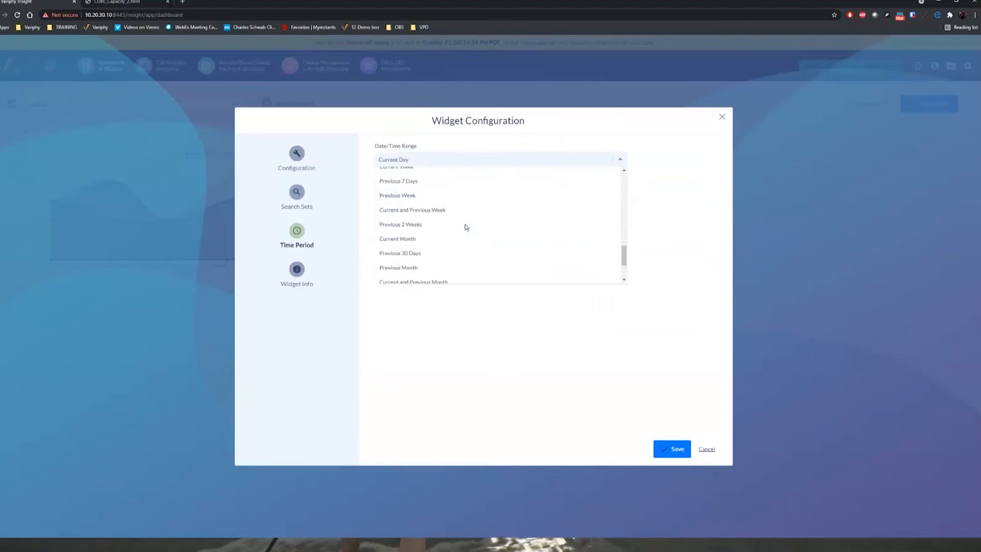
scroll(467, 227, "up", 1)
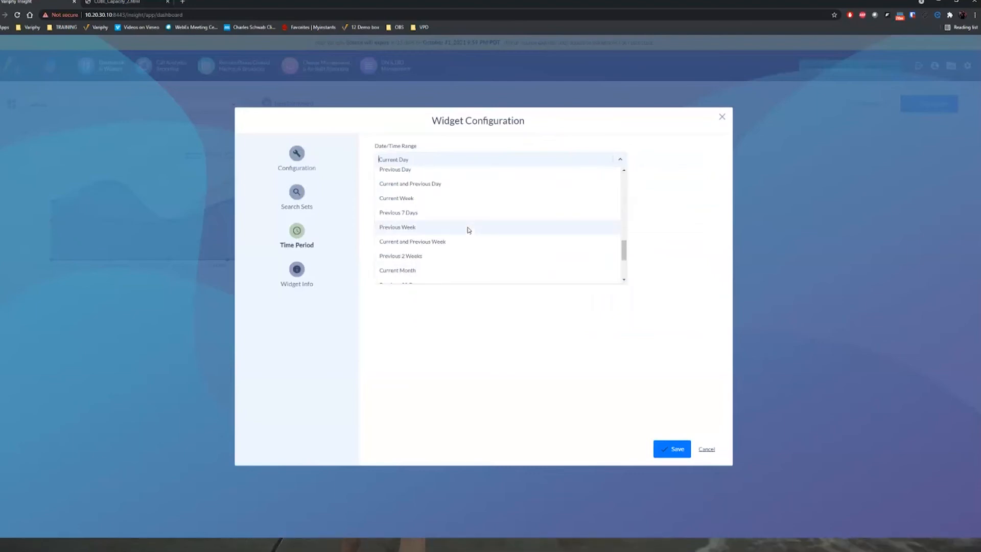
left_click(411, 226)
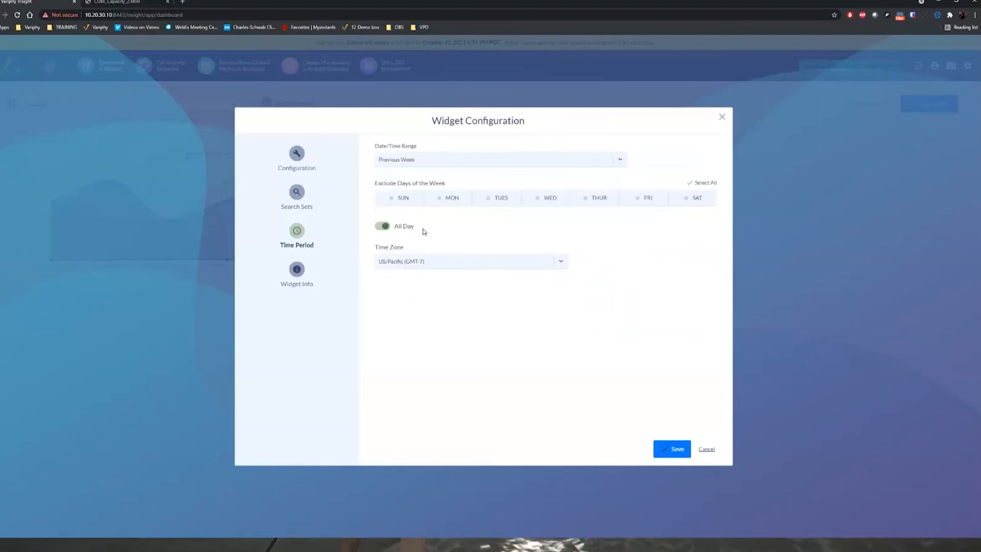
left_click(401, 197)
left_click(692, 198)
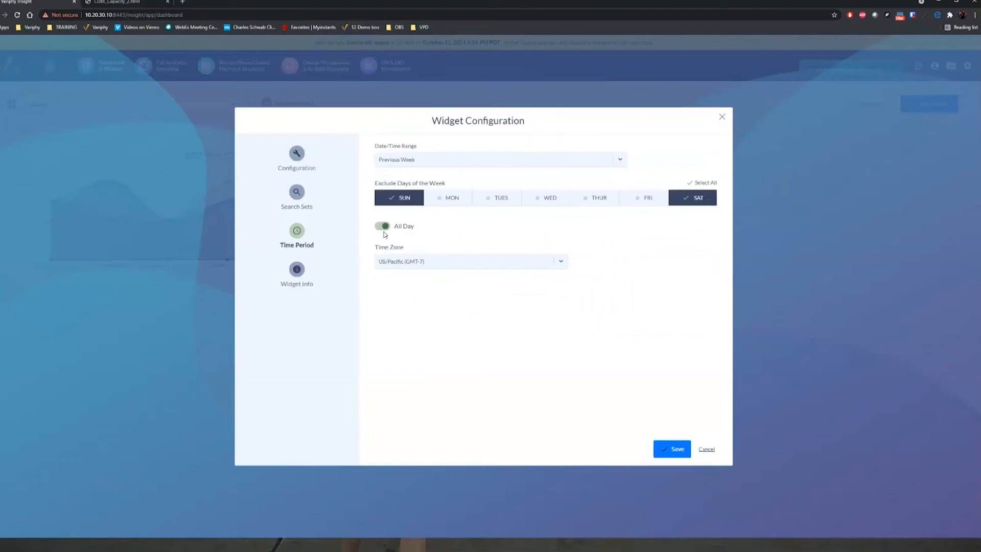
Step: Limit the Operators widget to the hours 8:00 AM to 4:59 PM instead of all day and save it
left_click(383, 226)
left_click(383, 264)
type("08")
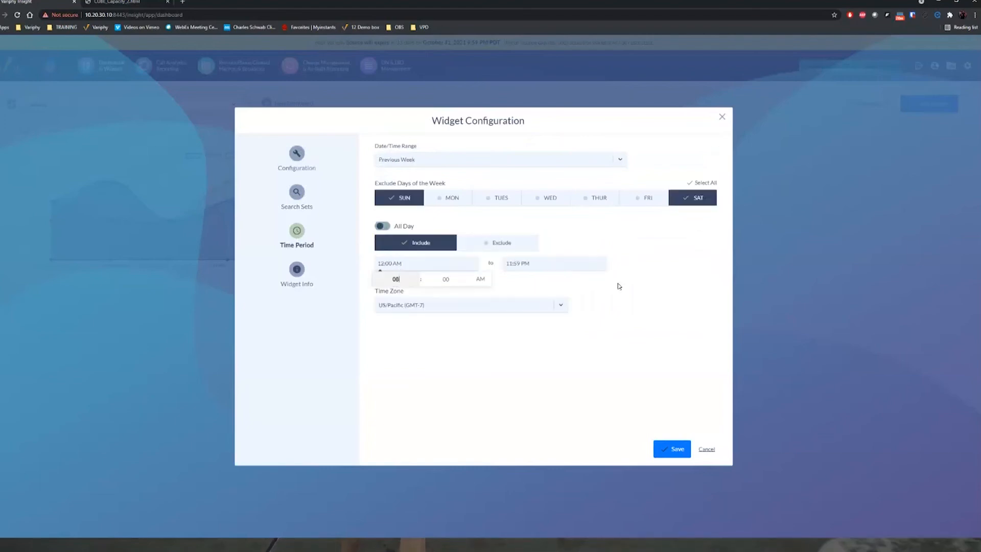
left_click(512, 267)
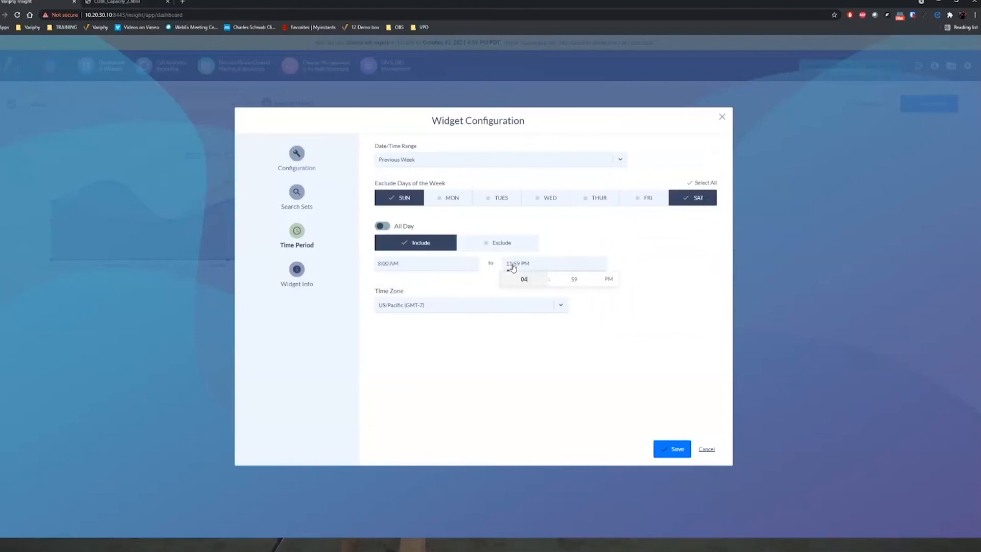
left_click(586, 379)
left_click(675, 449)
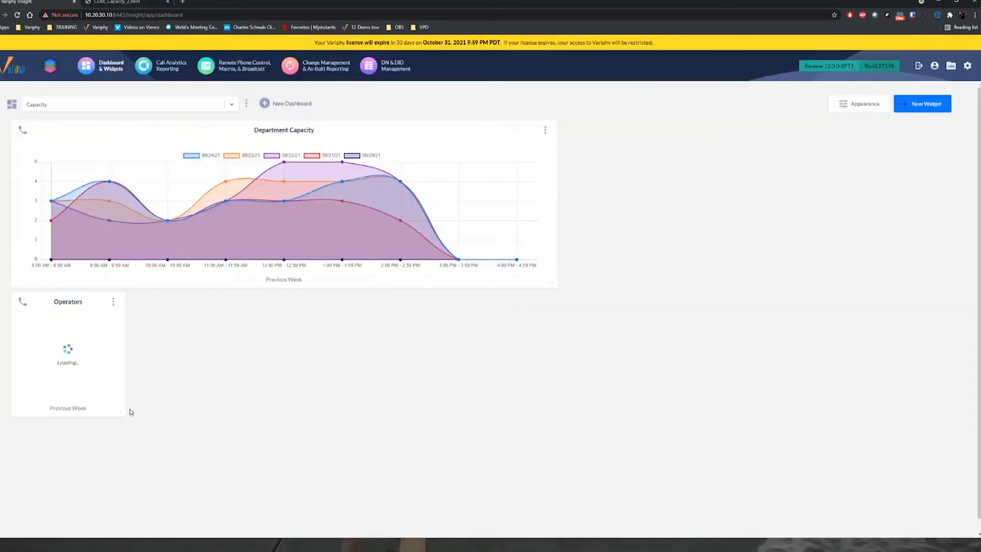
Step: Enlarge the Operators widget to the same width and height as the Department Capacity chart above it
left_click_drag(123, 411, 509, 439)
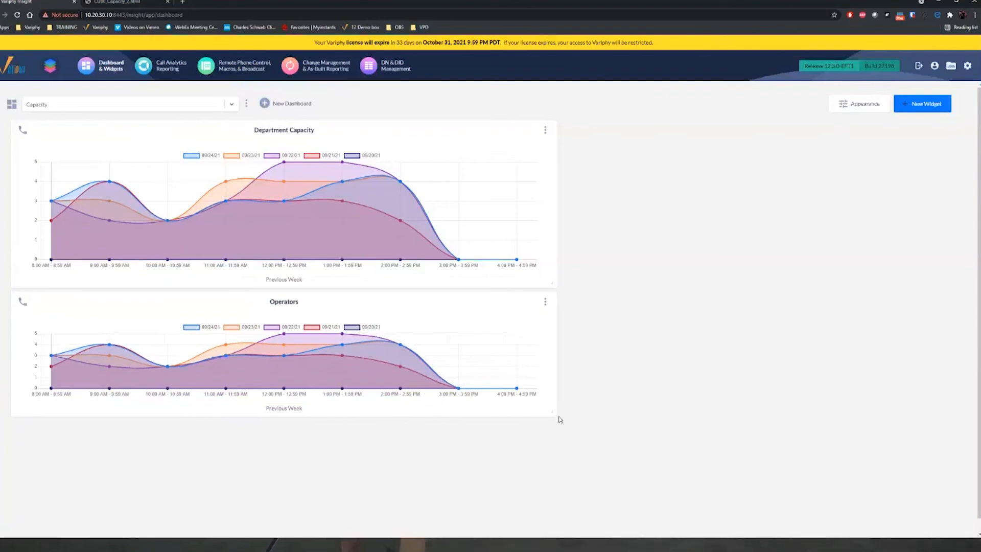
left_click_drag(552, 416, 700, 339)
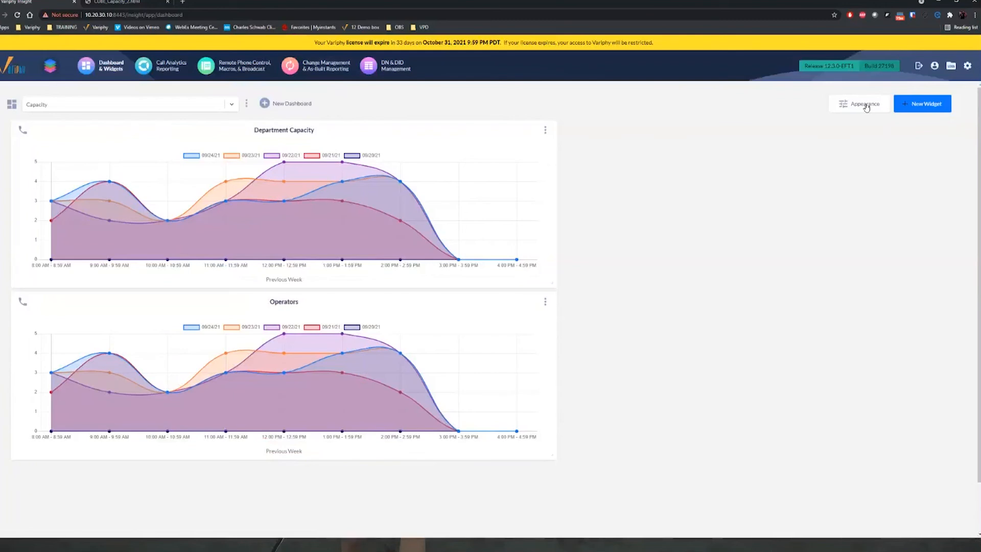
left_click(866, 106)
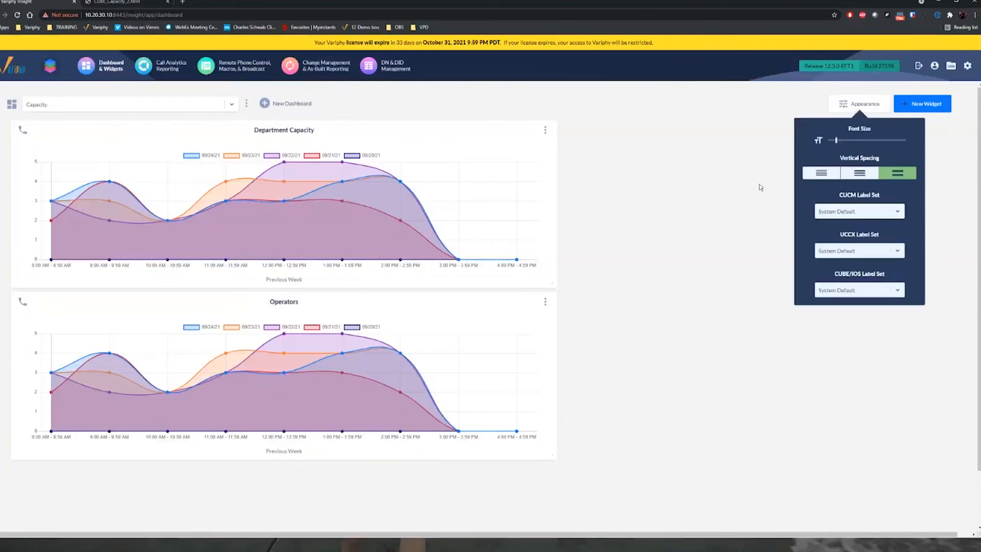
Step: Start a new CUBE/IOS Call Analytics widget of type Utilization/Concurrent Call Activity for the Cisco CUBE cluster
left_click(912, 108)
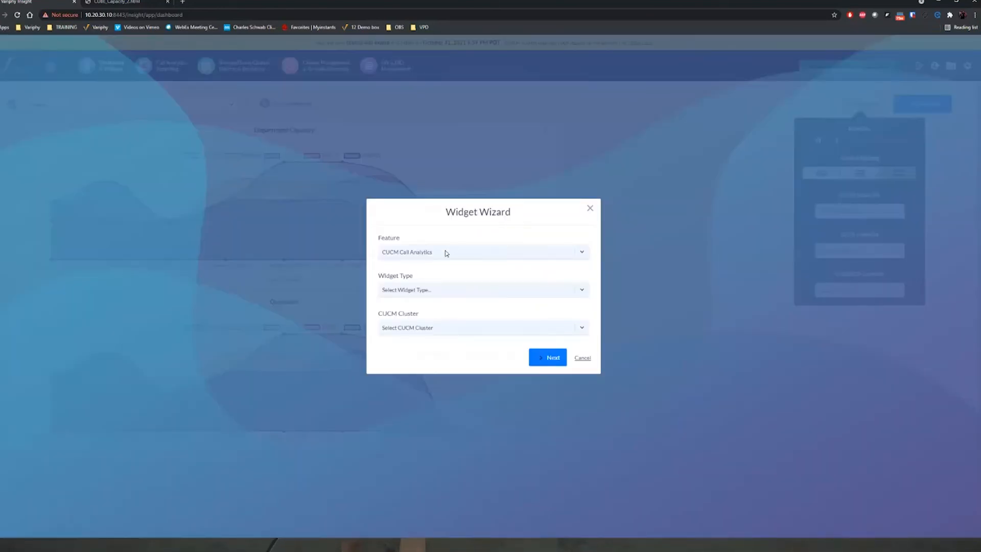
left_click(448, 253)
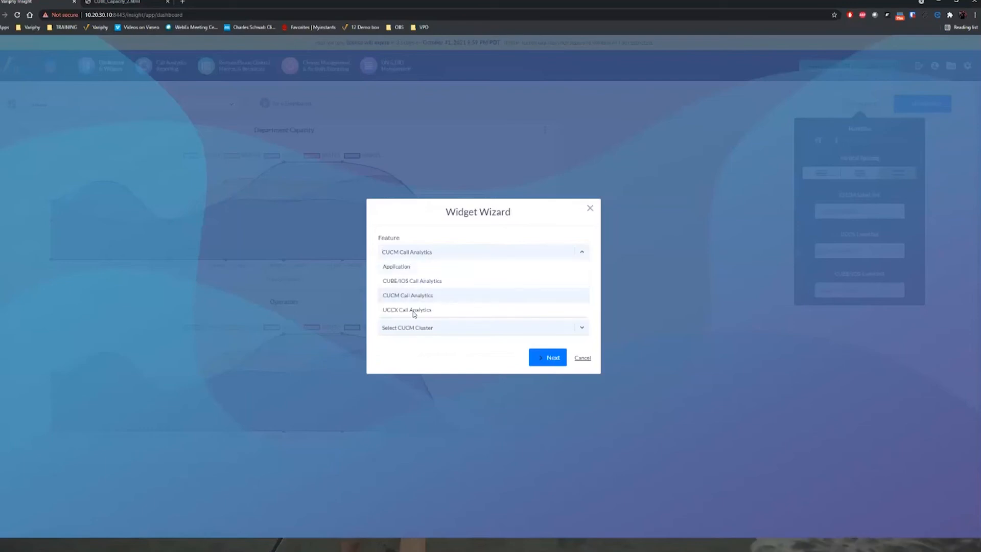
left_click(429, 251)
left_click(431, 253)
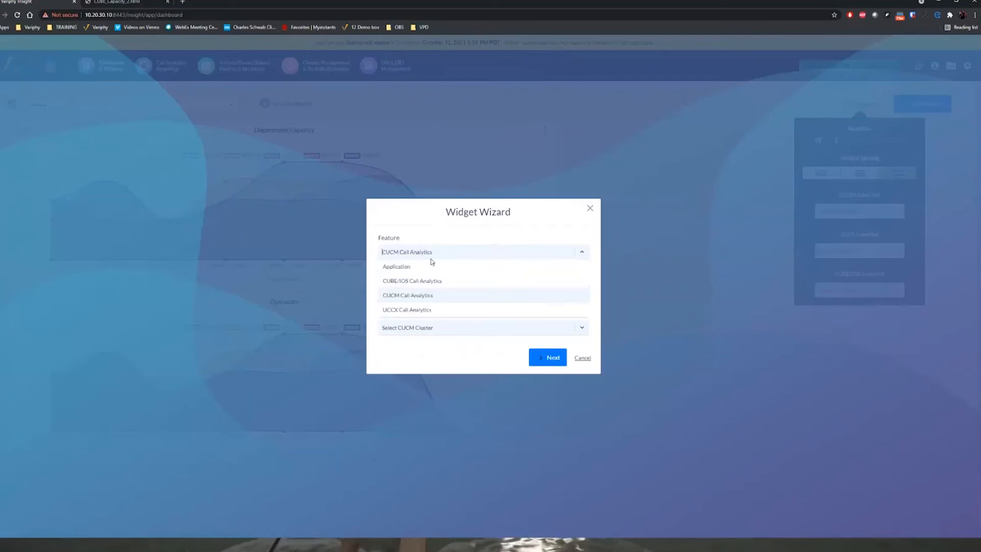
left_click(406, 284)
left_click(425, 290)
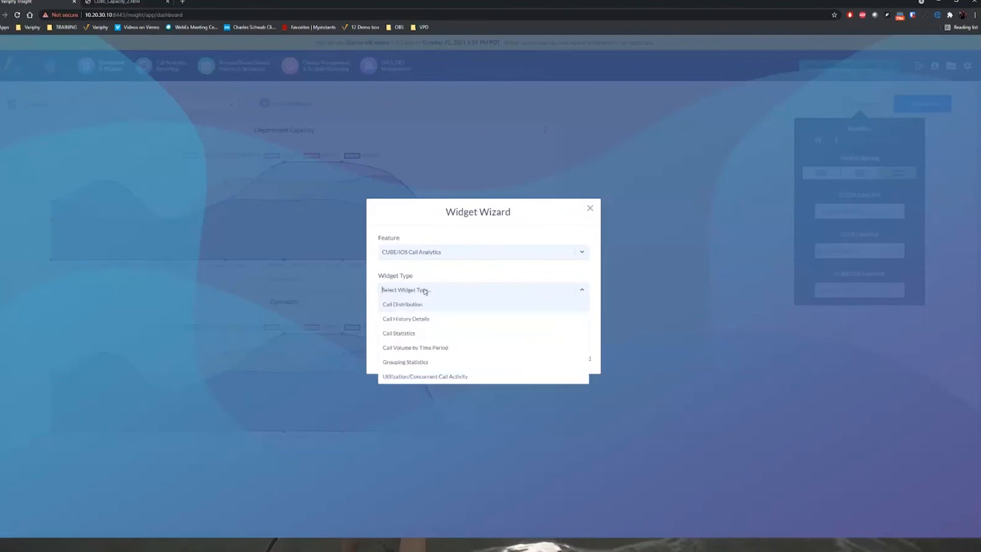
left_click(425, 376)
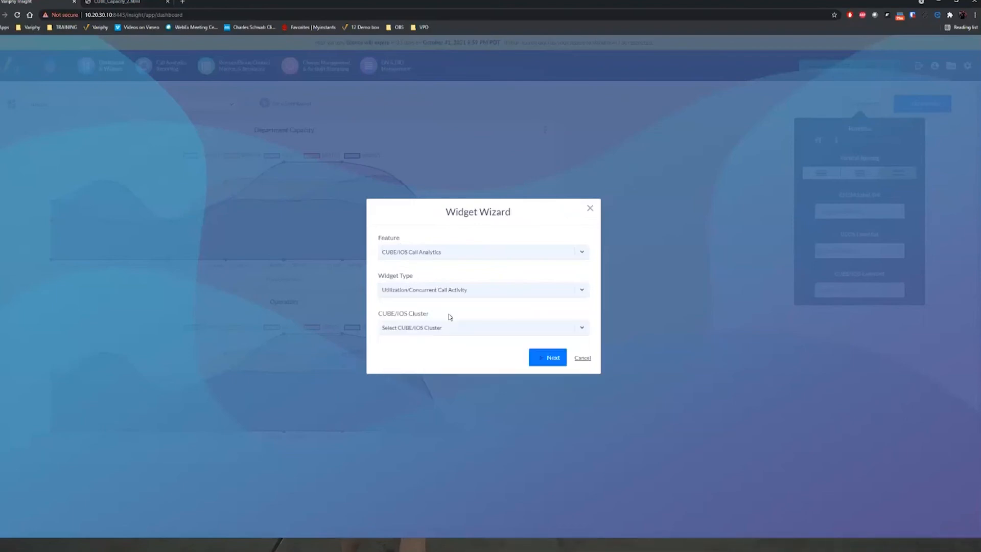
left_click(426, 333)
left_click(470, 344)
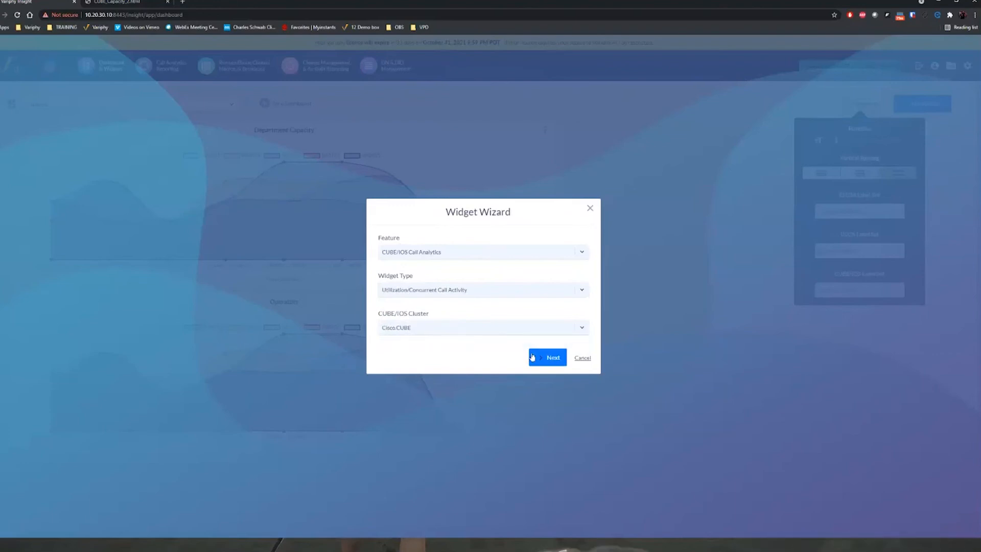
left_click(532, 356)
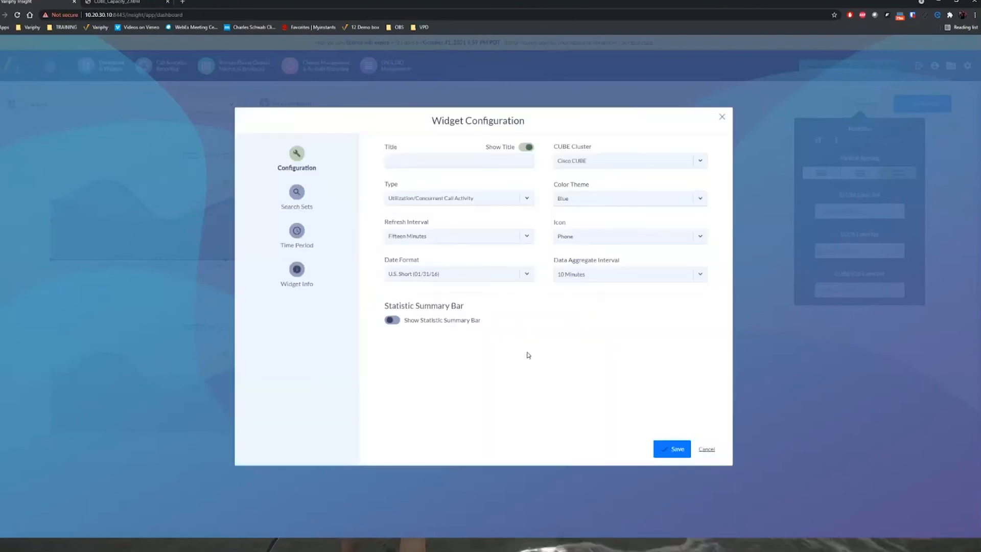
Step: Title the new widget CUBE and set its data aggregate interval to 60 Minutes
left_click(435, 160)
type("CU")
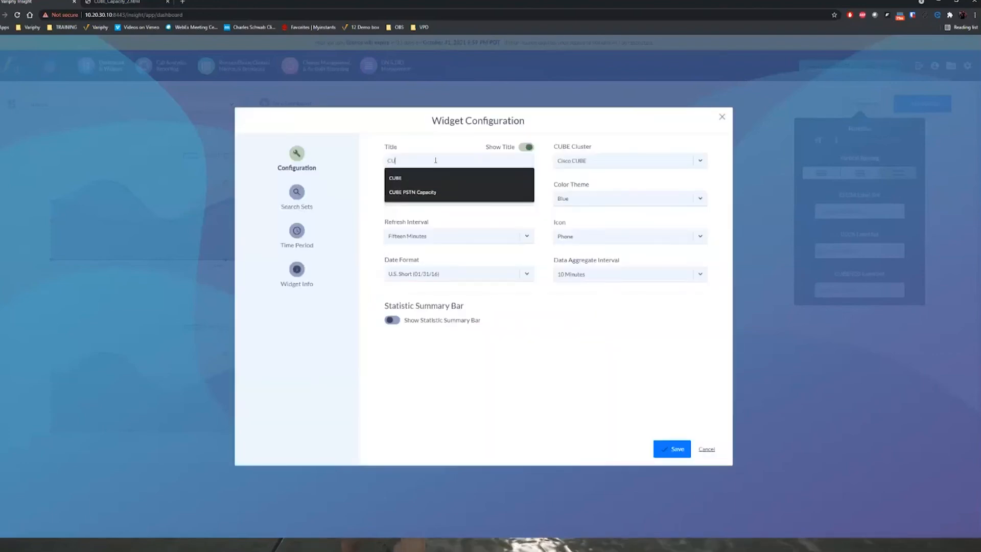
type("BE")
left_click(573, 274)
left_click(571, 332)
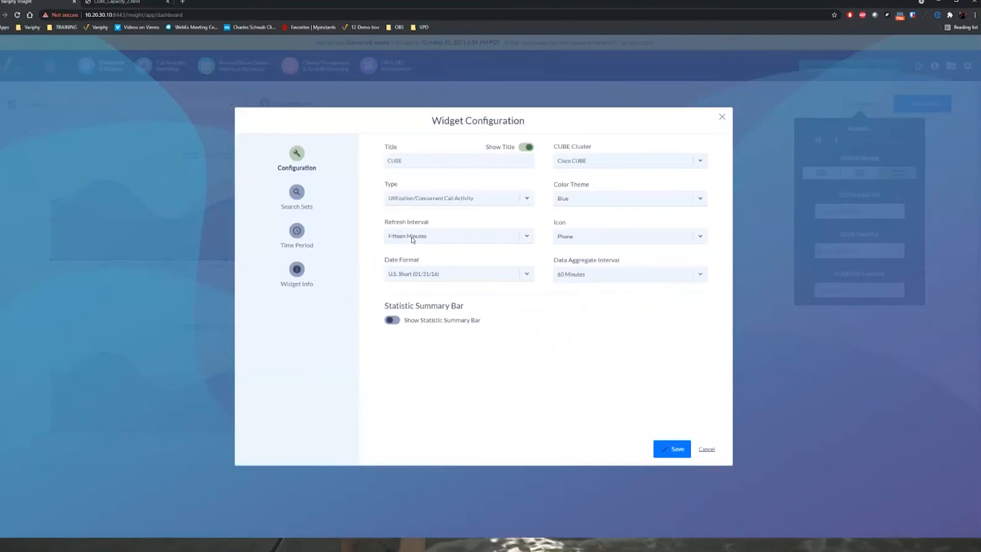
Step: Create a search set named CUBE within the new widget
left_click(297, 193)
left_click(398, 183)
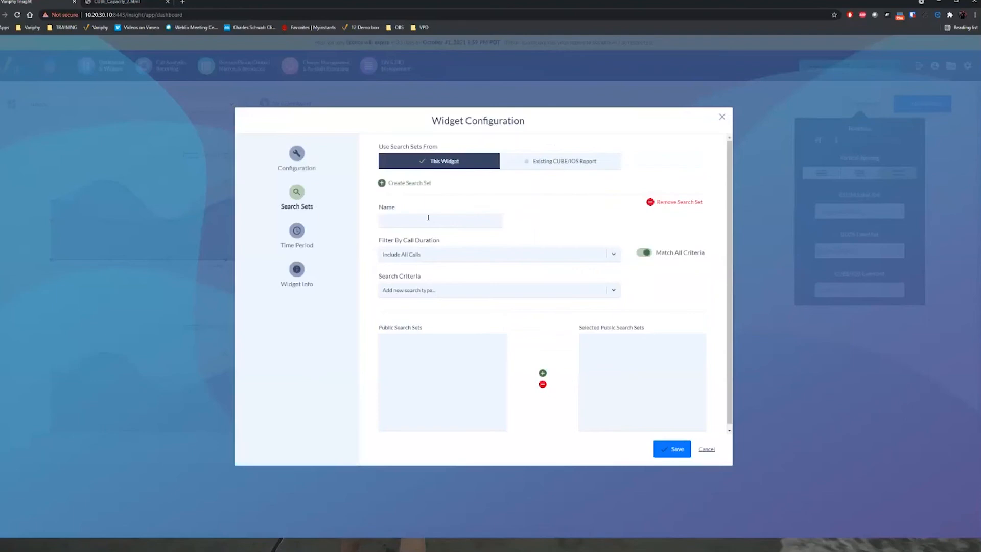
left_click(428, 218)
type("CUBE")
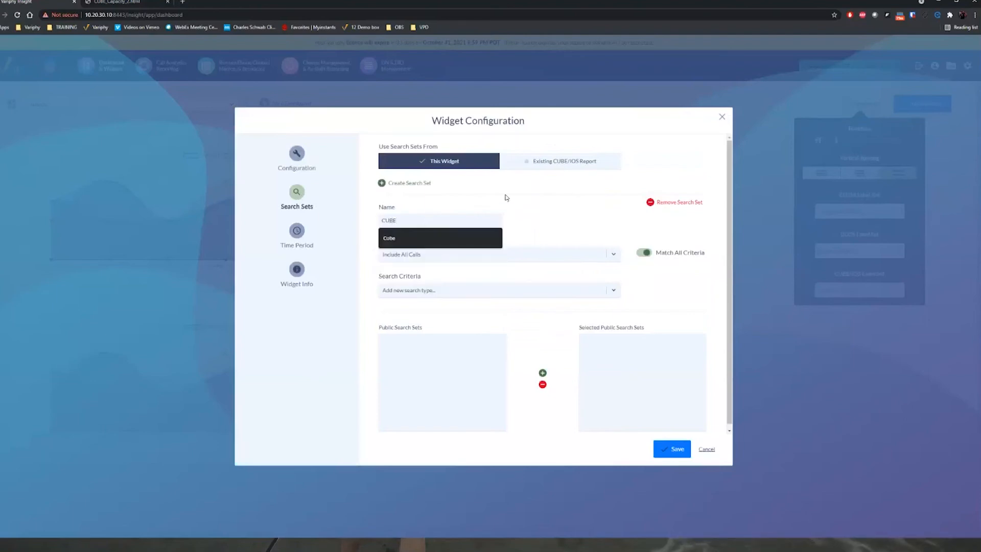
Step: Add a Remote Media Address criterion to the CUBE search set, matching addresses that start with 72
left_click(422, 290)
scroll(450, 347, "down", 5)
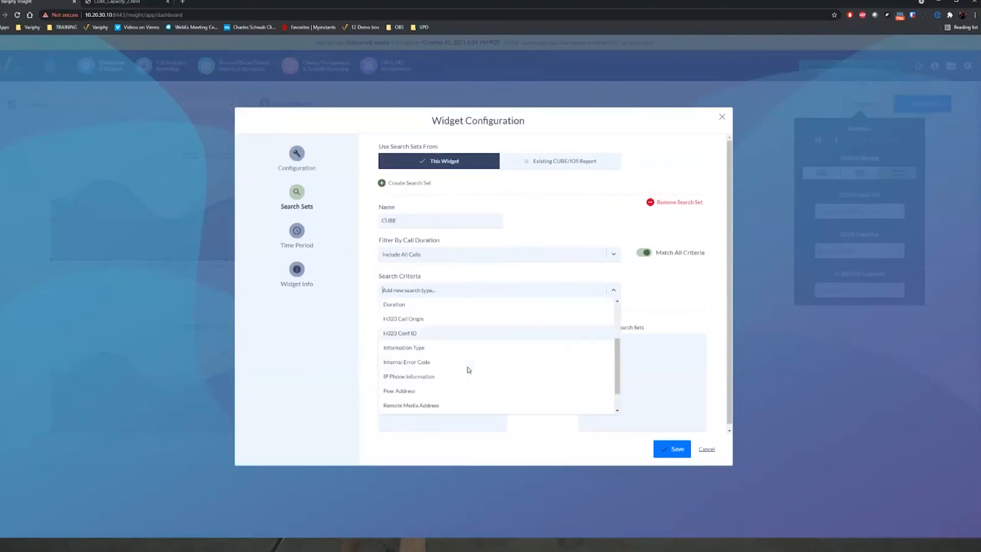
left_click(414, 399)
left_click(650, 293)
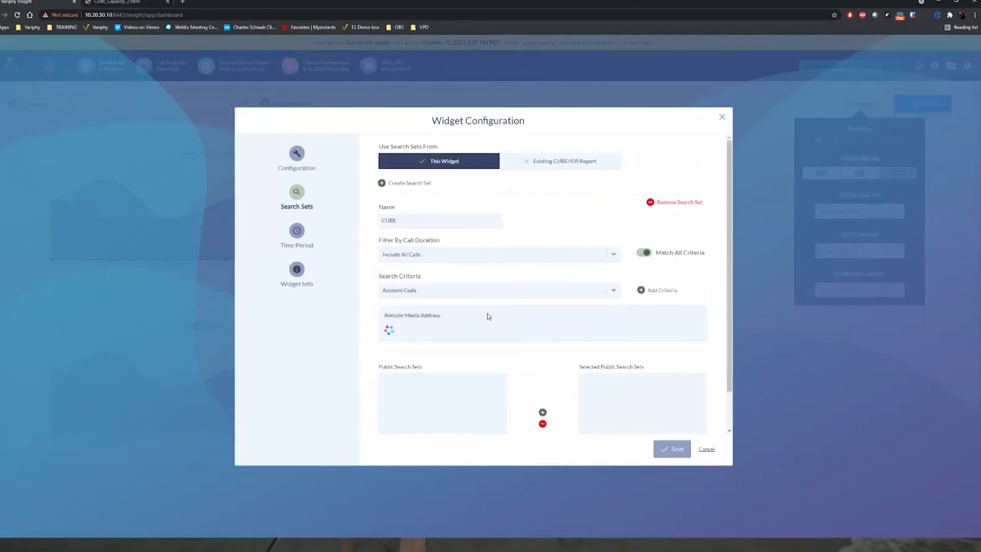
left_click(449, 335)
left_click(482, 336)
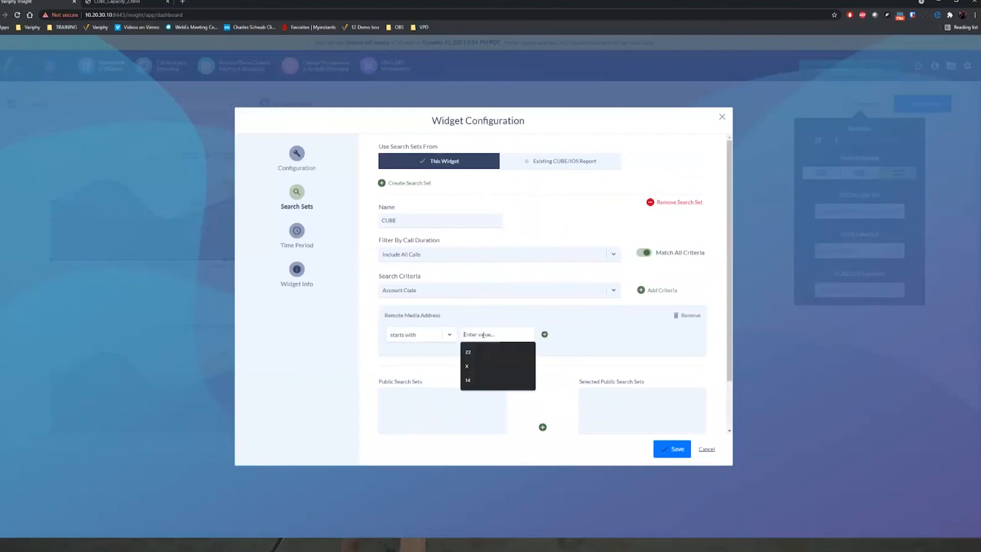
left_click(468, 352)
Step: Limit the CUBE widget's Current Day period to the hours 8:00 AM to 4:59 PM and save the widget
left_click(307, 245)
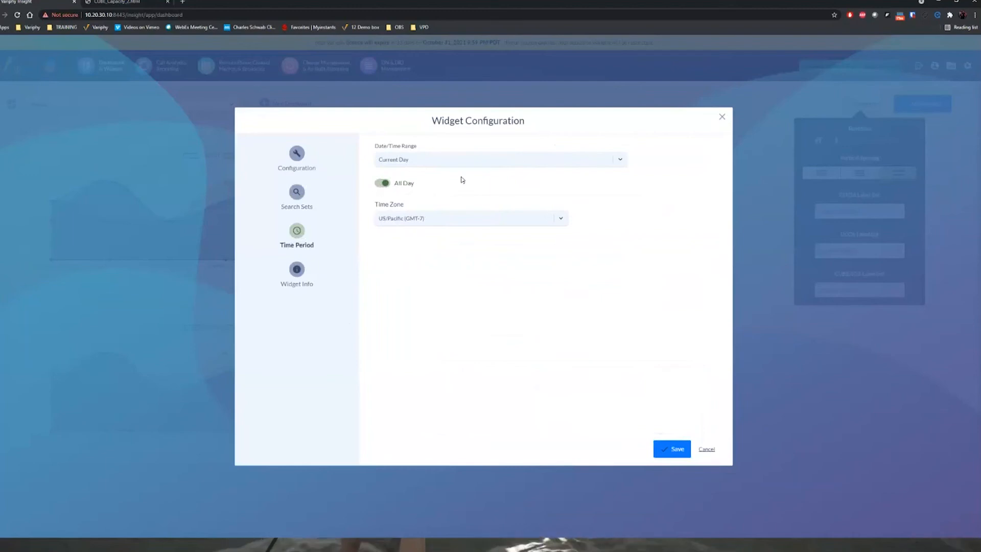
left_click(384, 185)
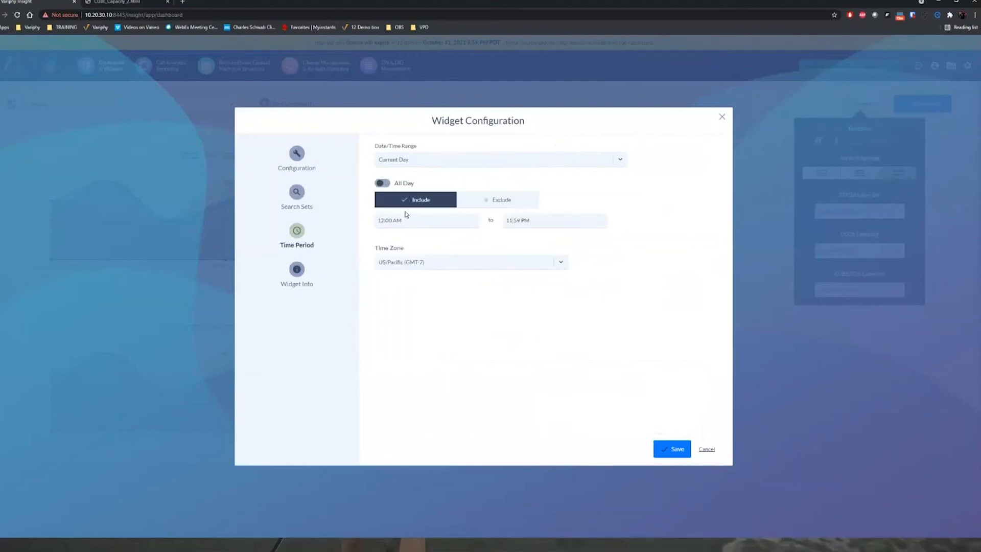
left_click(384, 222)
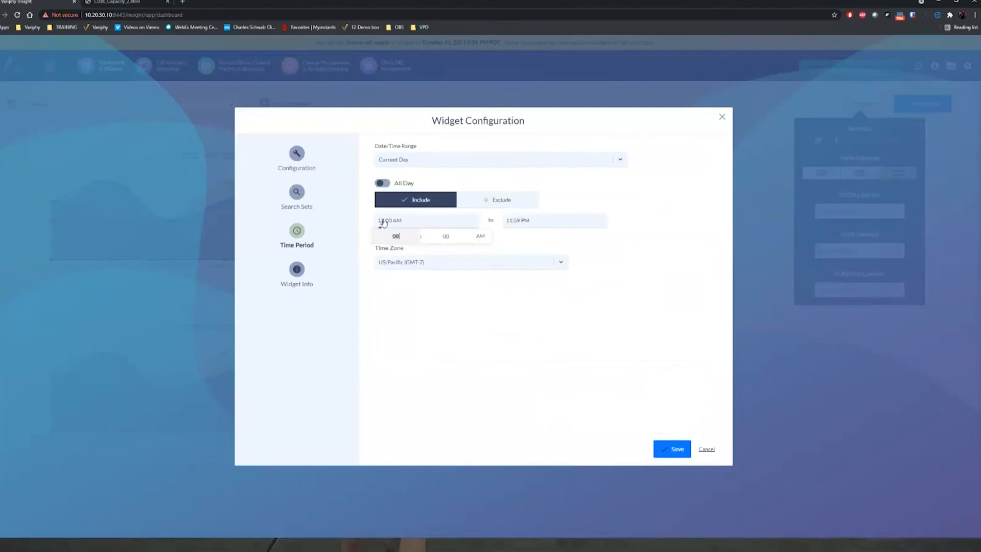
type("08")
left_click(531, 228)
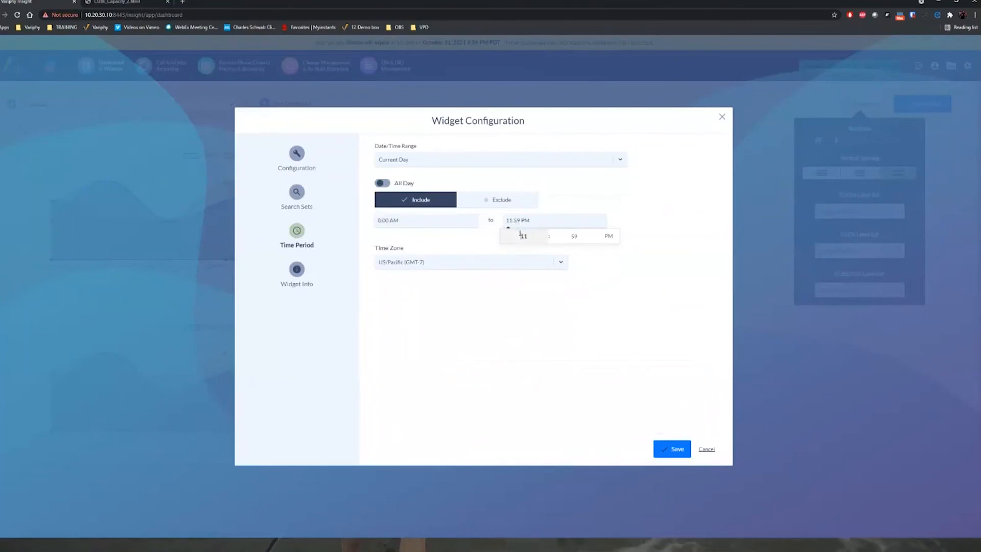
type("04")
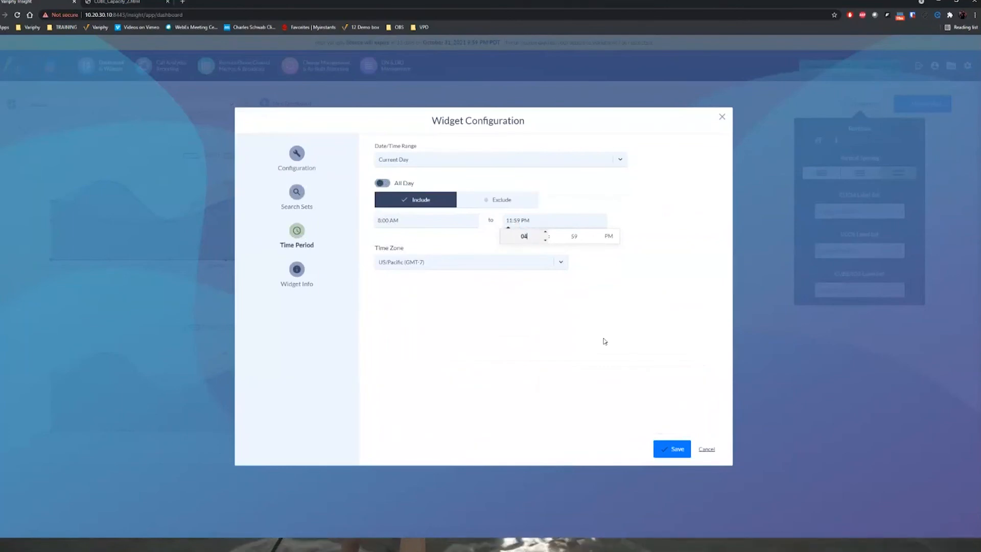
left_click(394, 174)
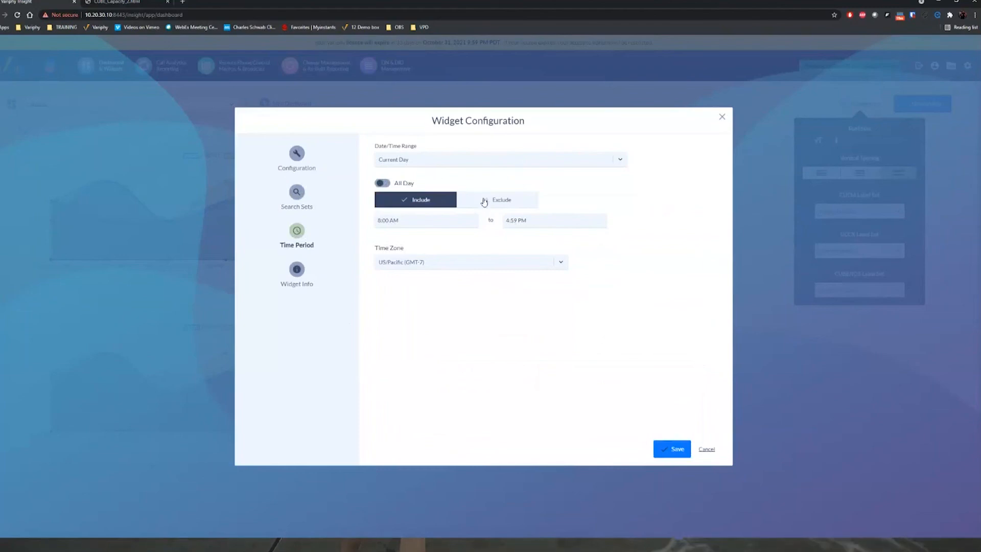
left_click(672, 449)
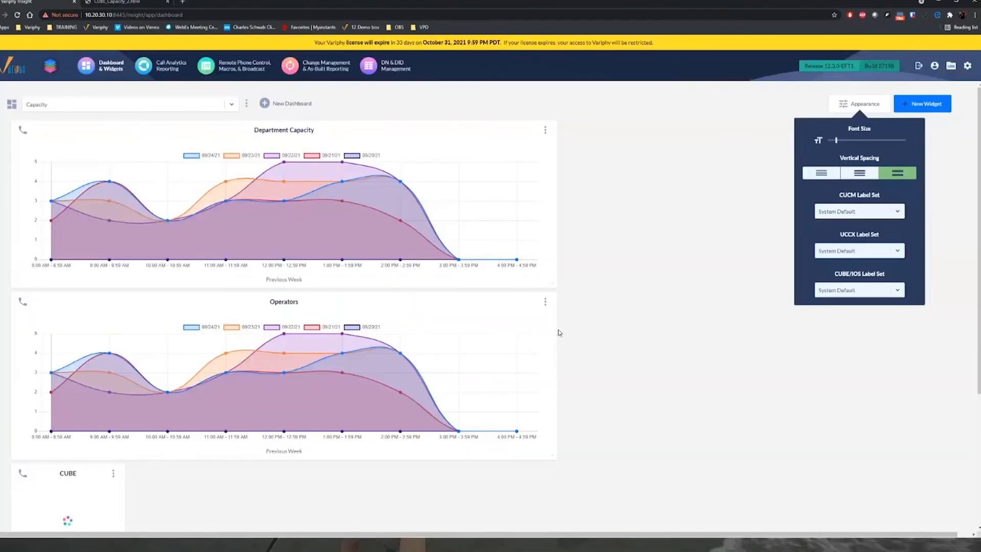
Step: Close the appearance settings and enlarge the CUBE widget to a chart covering nearly three quarters of the dashboard's width
left_click(848, 104)
scroll(599, 378, "down", 3)
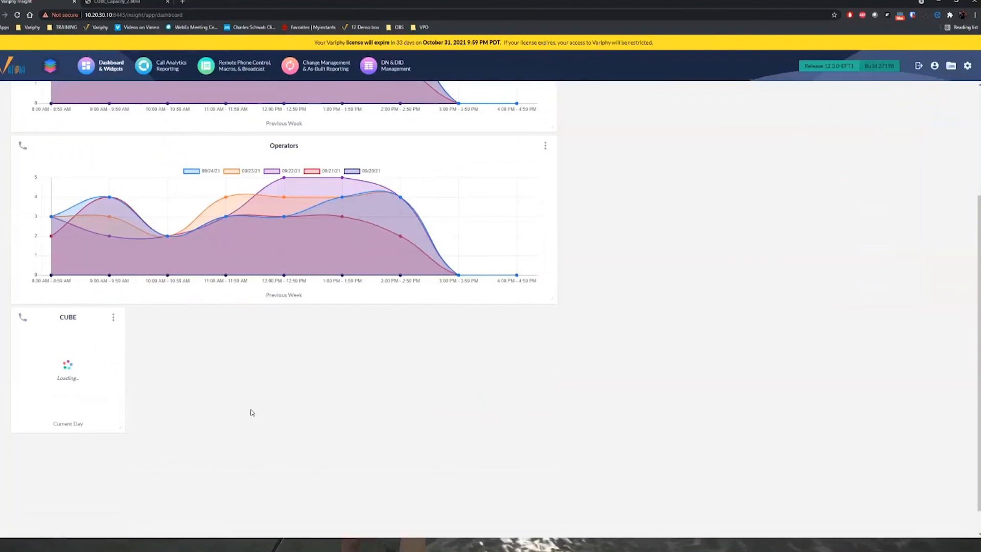
left_click_drag(118, 431, 741, 470)
scroll(797, 418, "down", 2)
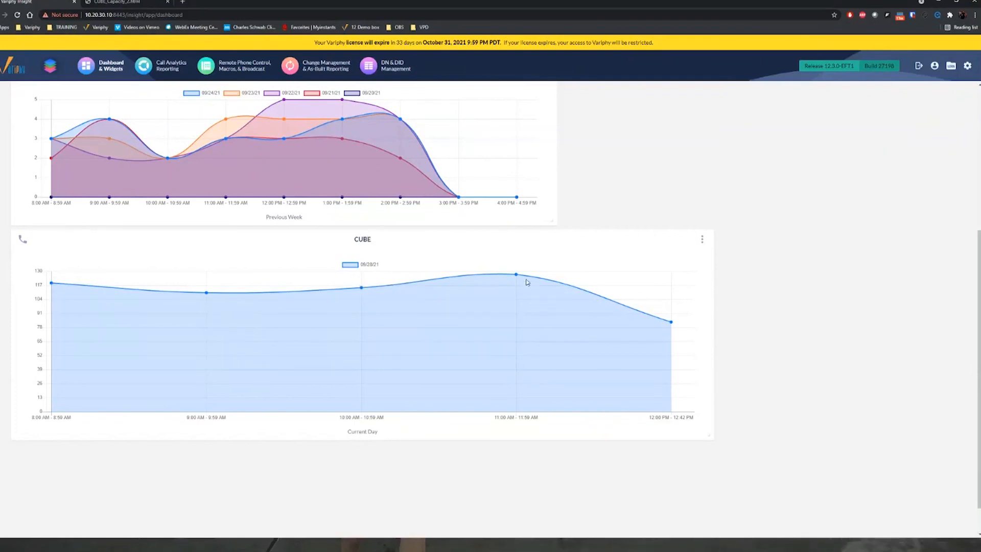
mouse_move(516, 277)
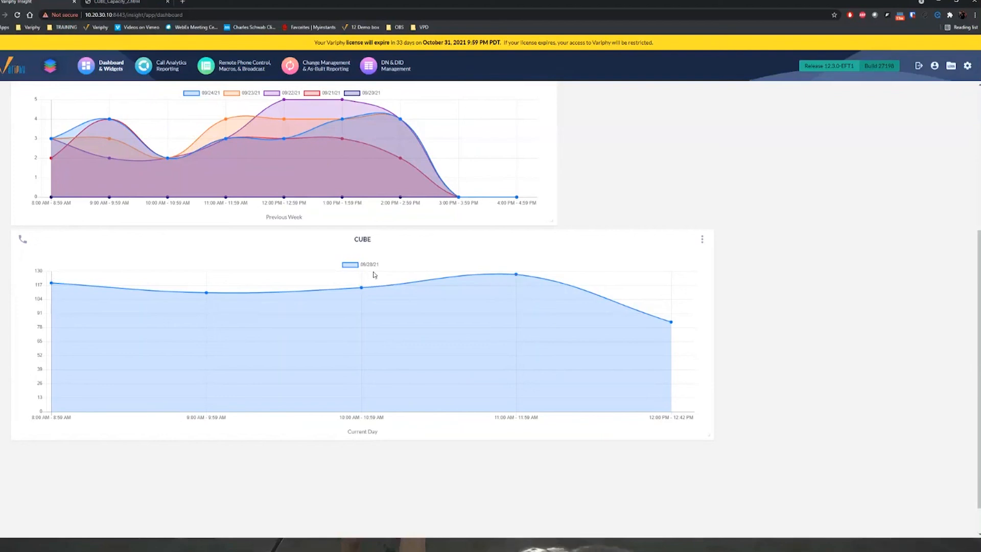
Step: Hide and redisplay the 09/24/21 series in the Operators chart, and narrow the CUBE widget to match the Operators widget's width
scroll(250, 138, "up", 1)
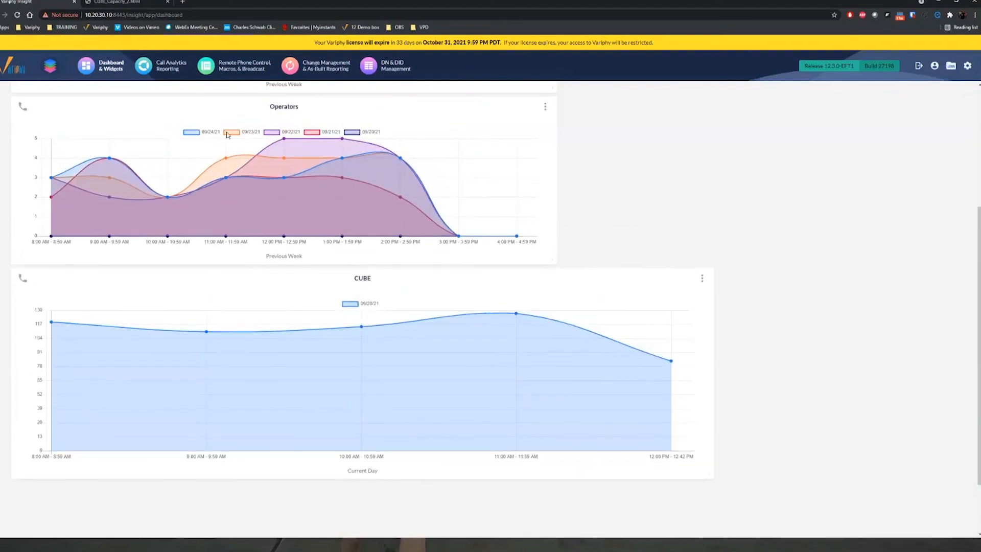
left_click(198, 134)
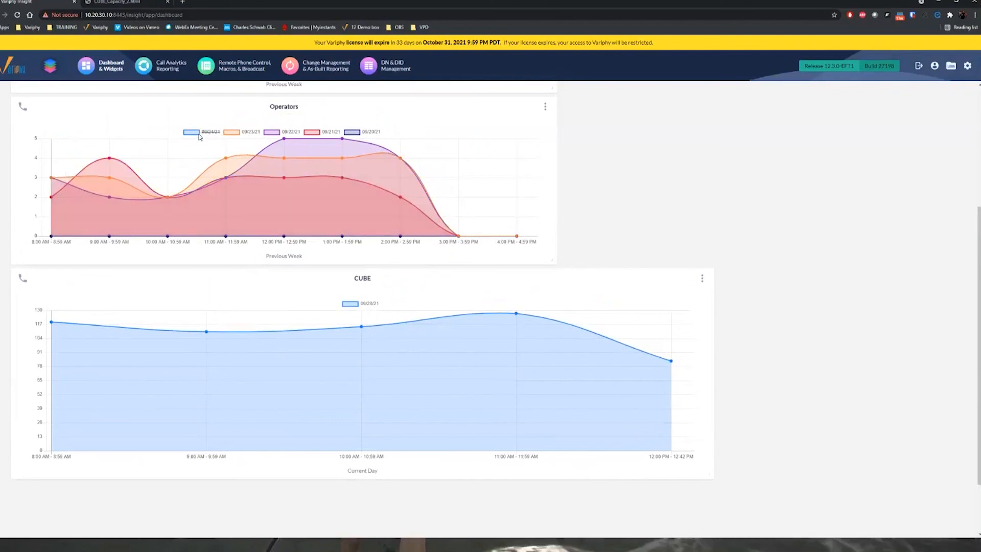
left_click(199, 134)
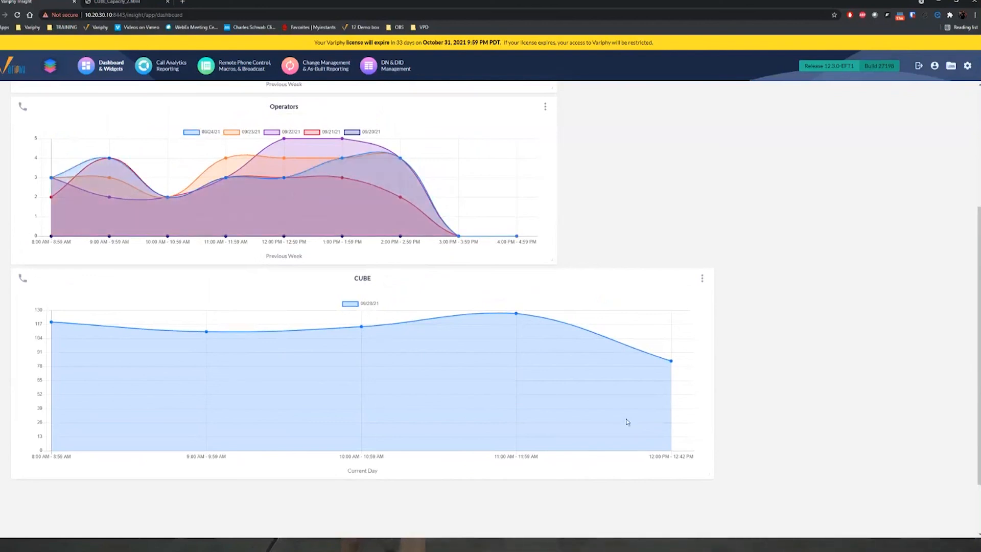
left_click_drag(713, 483, 569, 472)
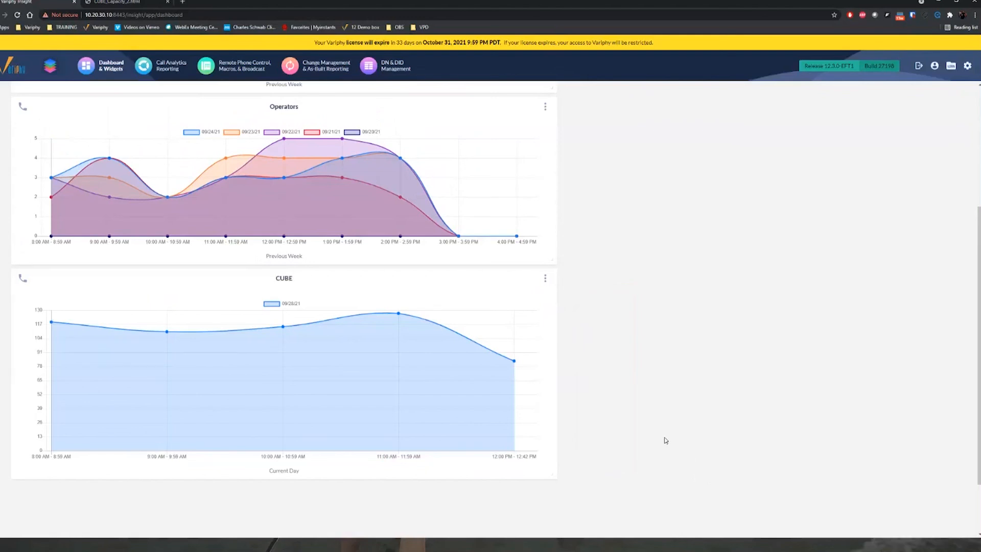
scroll(656, 414, "up", 4)
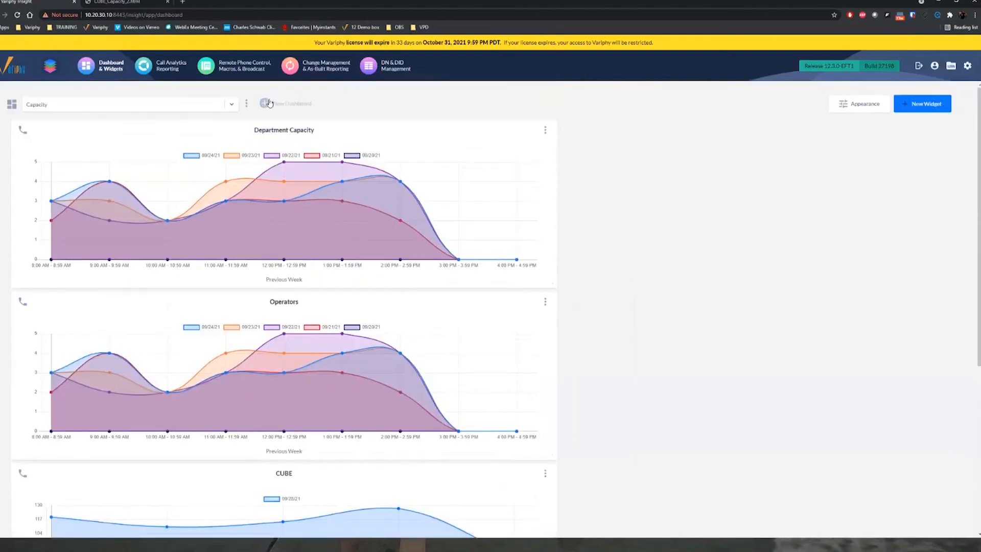
left_click(246, 104)
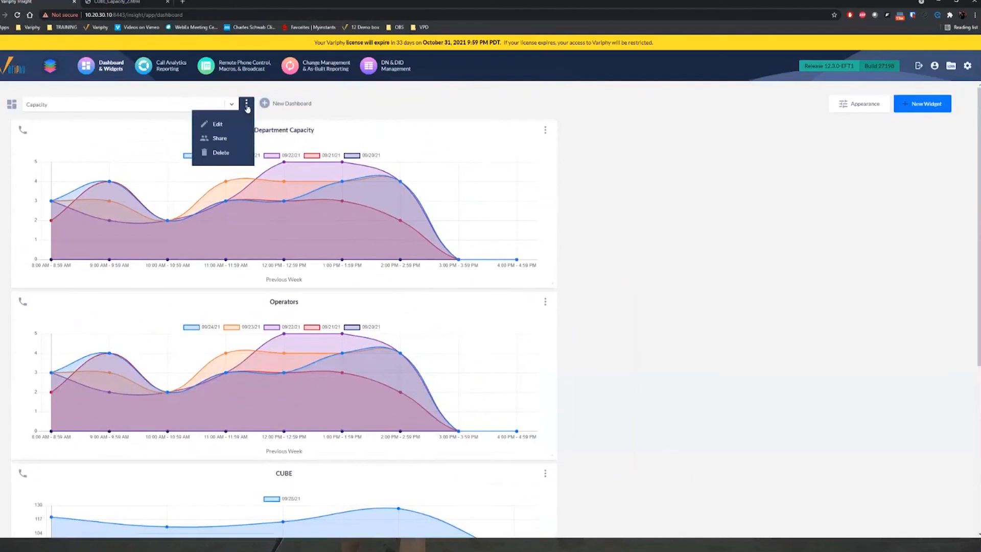
left_click(225, 124)
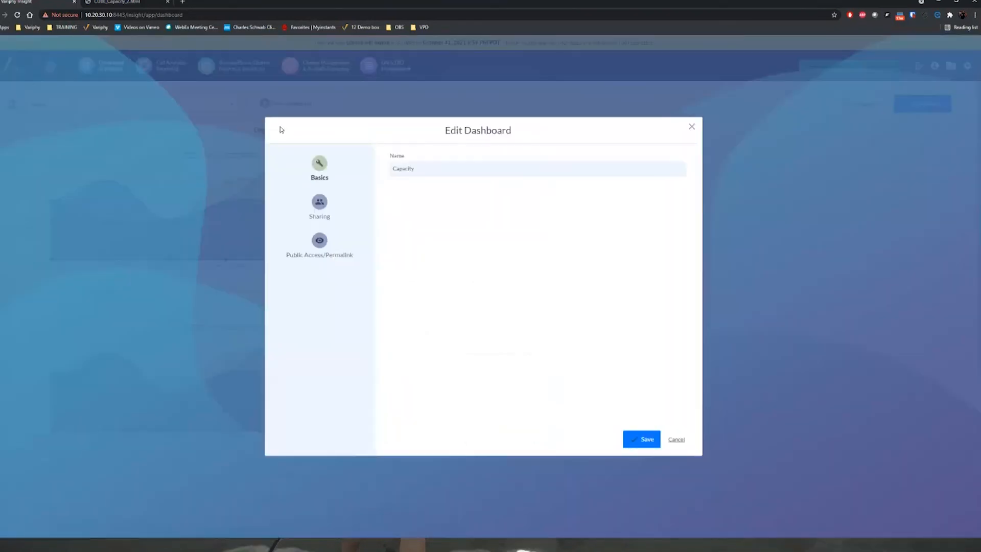
left_click(692, 126)
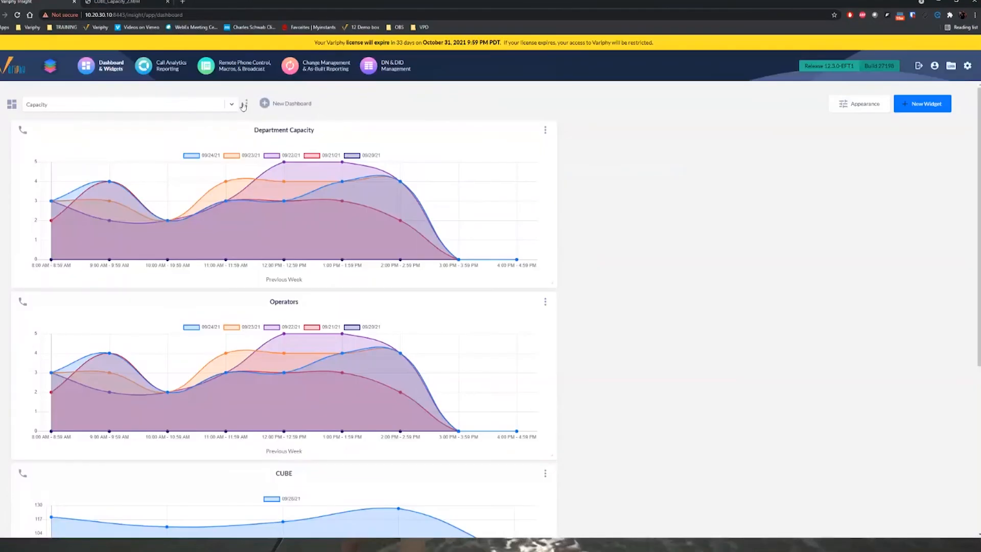
Step: Allow public access to the Capacity dashboard without a passphrase, copy its permalink URL and save the dashboard settings
left_click(246, 104)
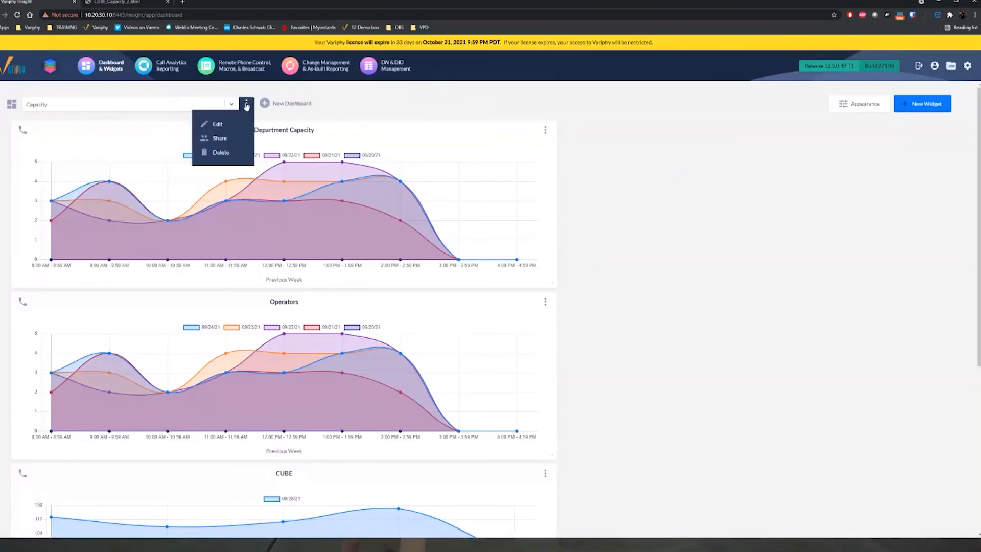
left_click(224, 125)
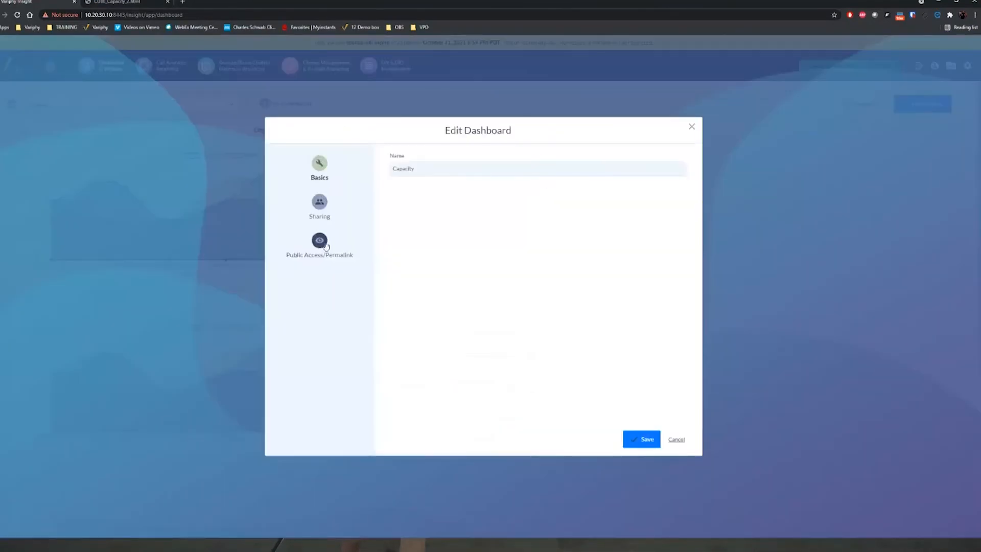
left_click(325, 245)
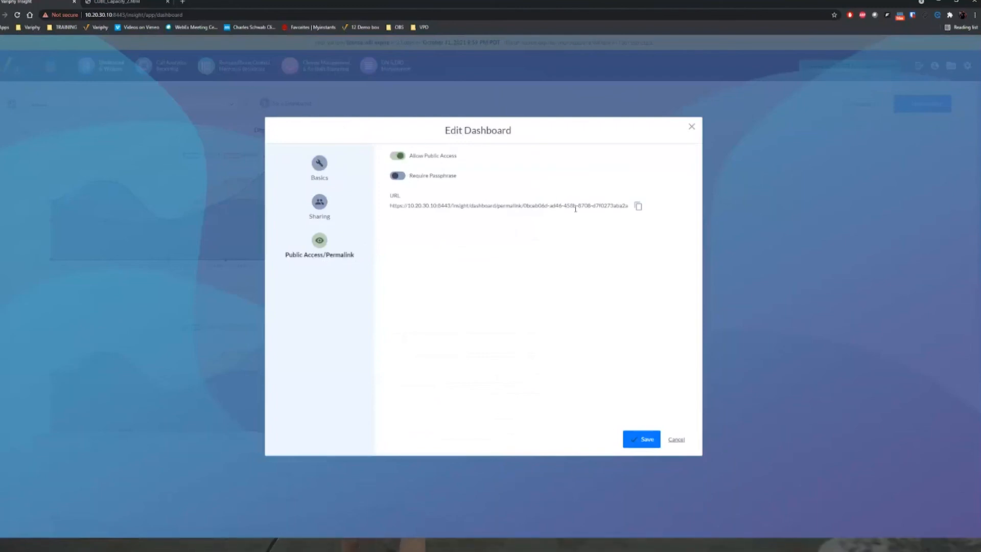
left_click(638, 207)
left_click(642, 439)
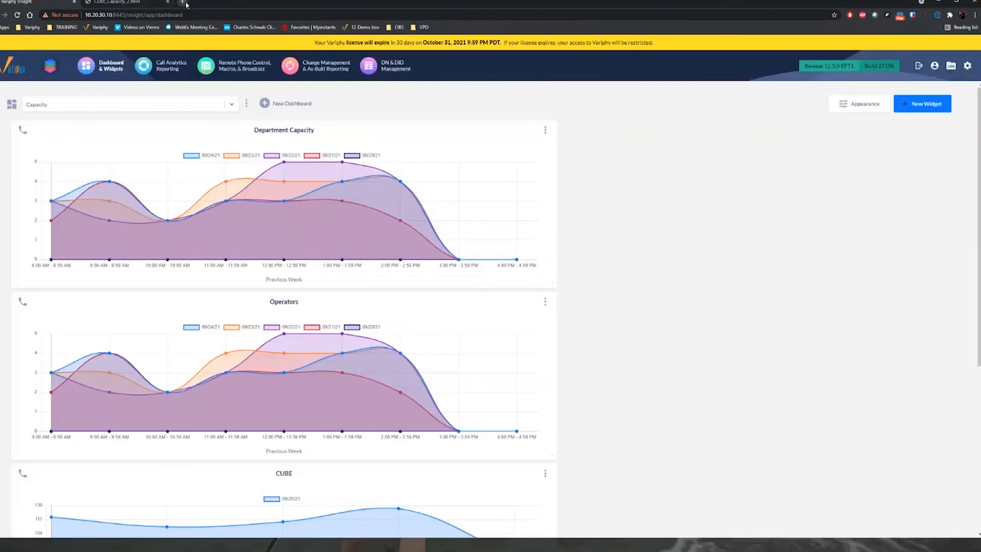
Step: Open the copied dashboard permalink in a new browser tab
left_click(182, 1)
key("ctrl+v")
key("Return")
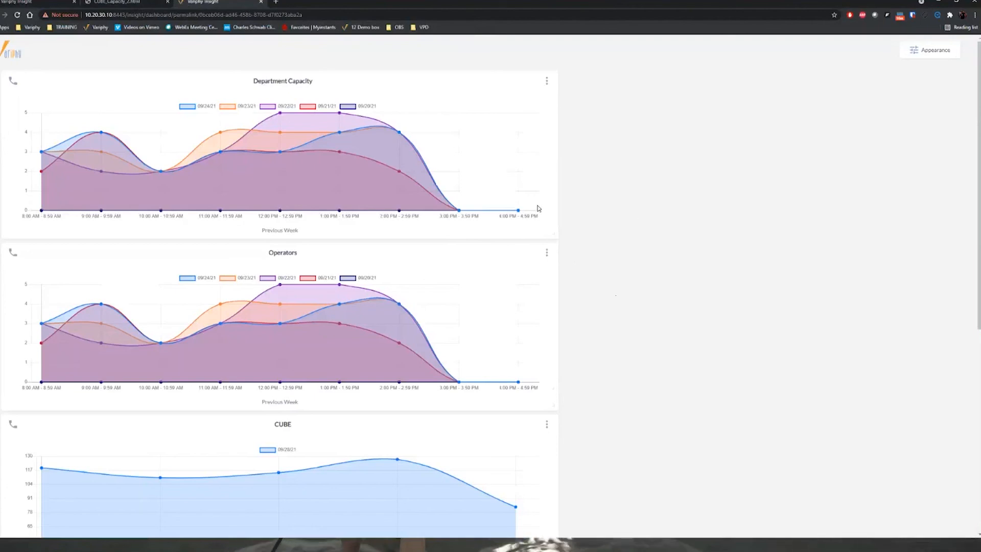
Step: Enlarge the Department Capacity widget on the public dashboard to nearly the full page and slightly increase the dashboard's font size
left_click_drag(299, 81, 525, 218)
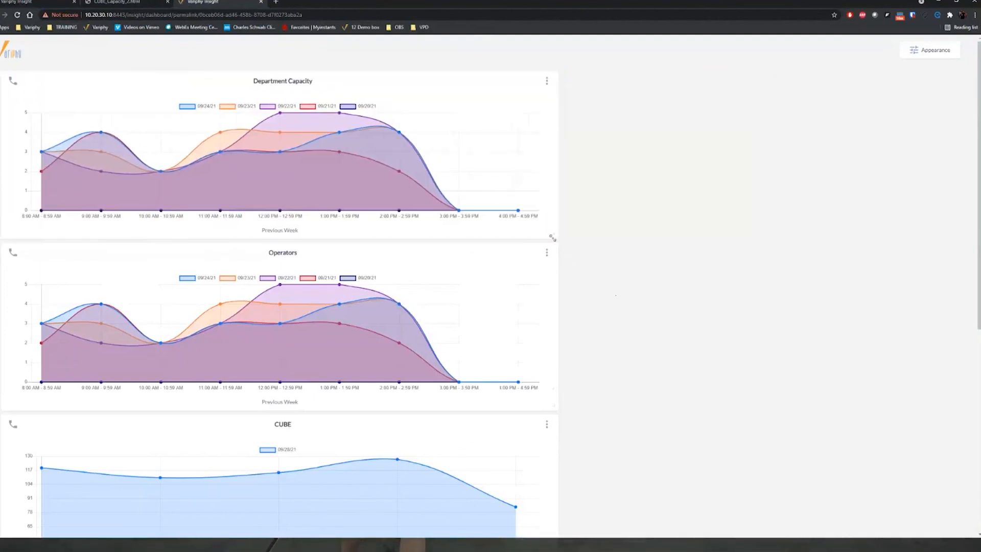
left_click_drag(653, 327, 952, 531)
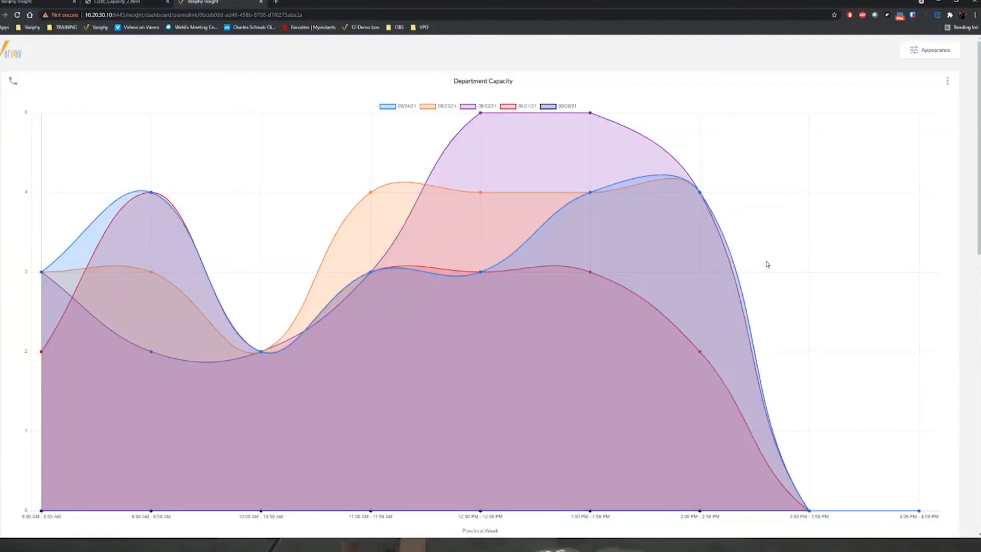
left_click(922, 50)
mouse_move(879, 87)
left_mouse_down()
mouse_move(900, 85)
mouse_move(887, 86)
left_mouse_up()
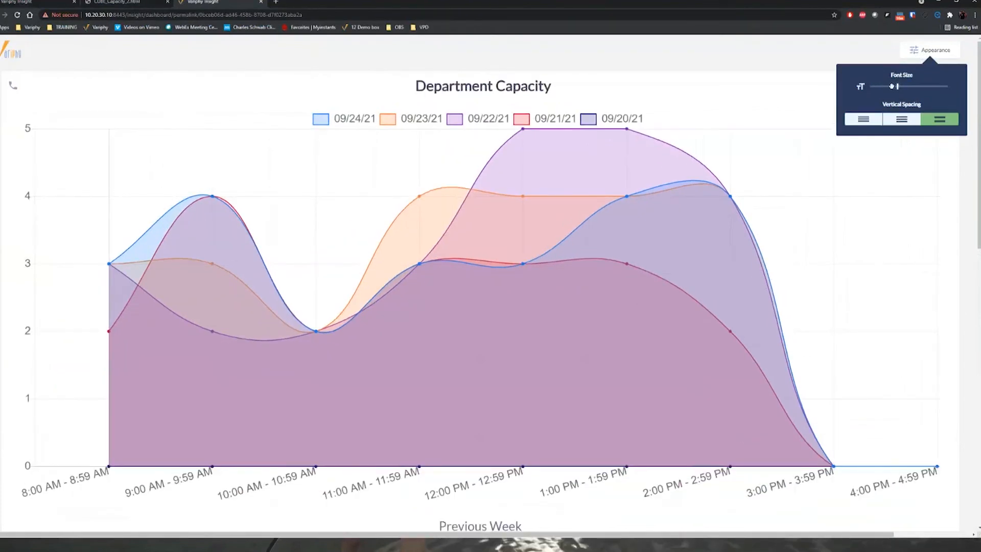
left_click(915, 55)
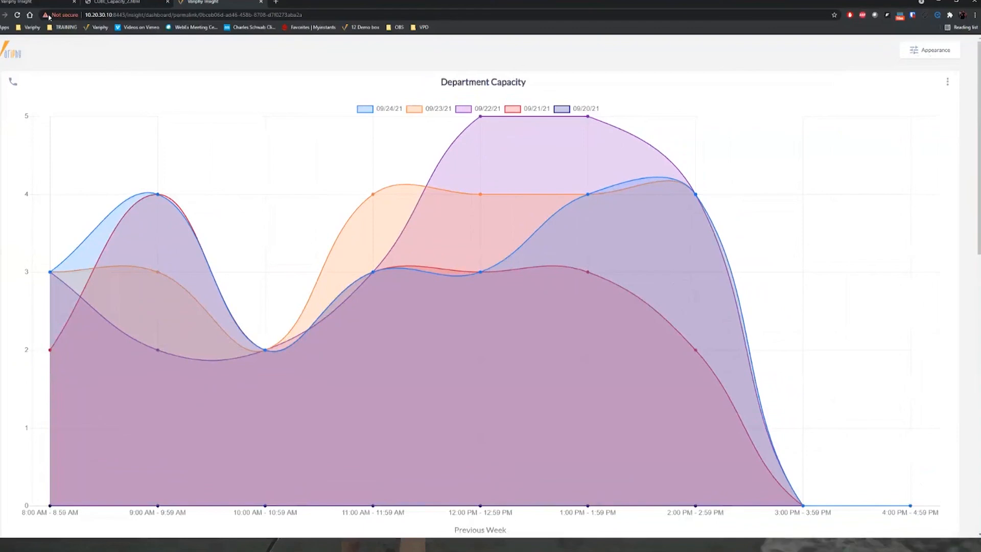
left_click(31, 4)
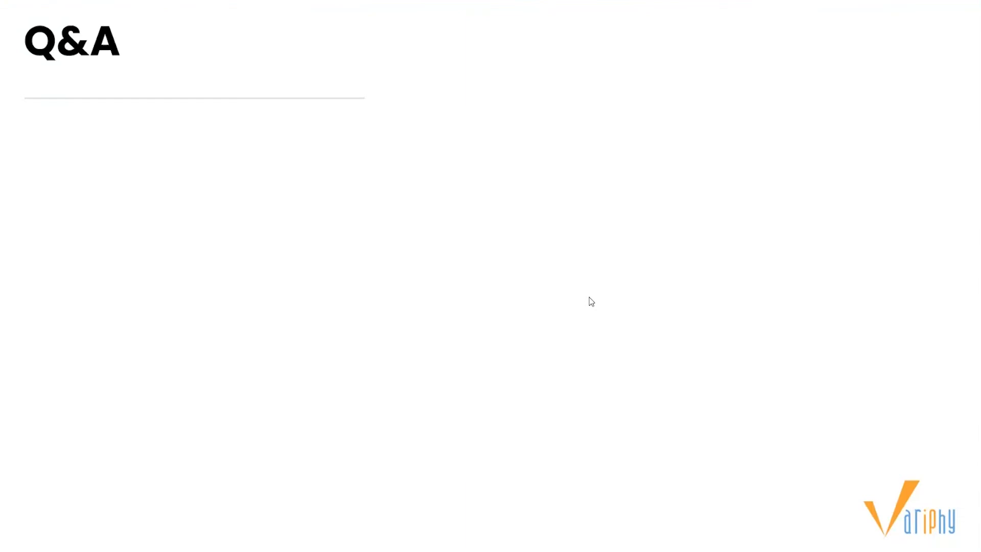
key("Right")
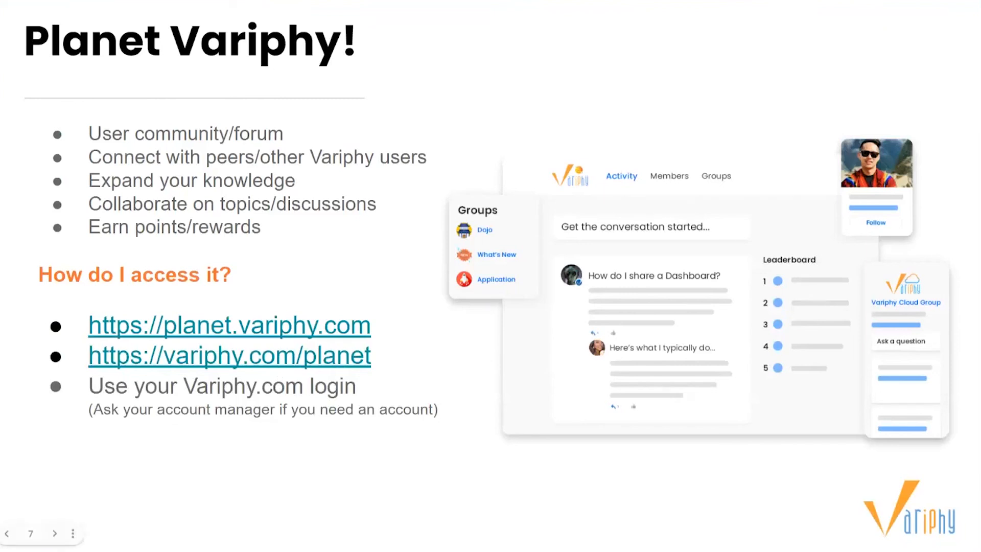
mouse_move(0, 96)
left_mouse_down()
mouse_move(392, 96)
mouse_move(439, 1)
left_mouse_up()
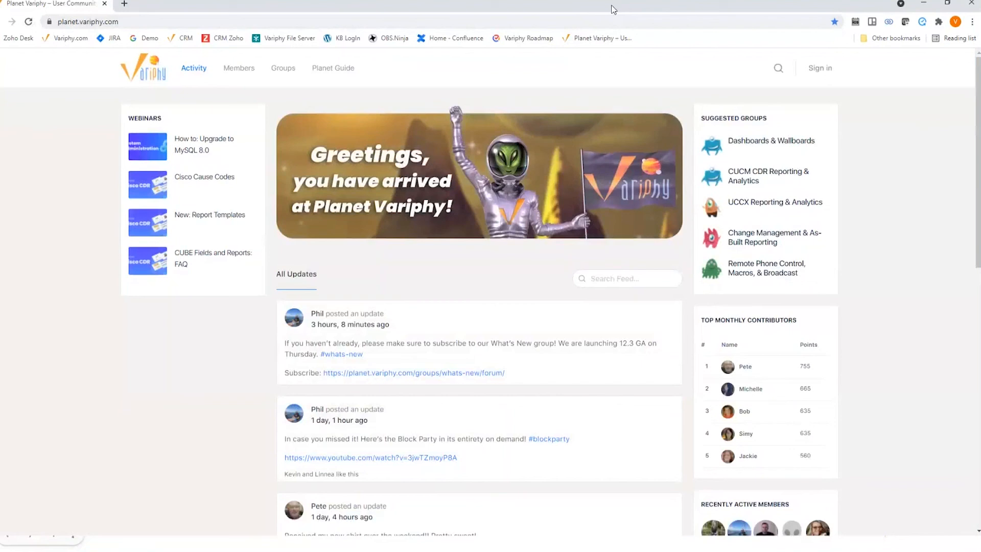
left_click_drag(614, 10, 980, 139)
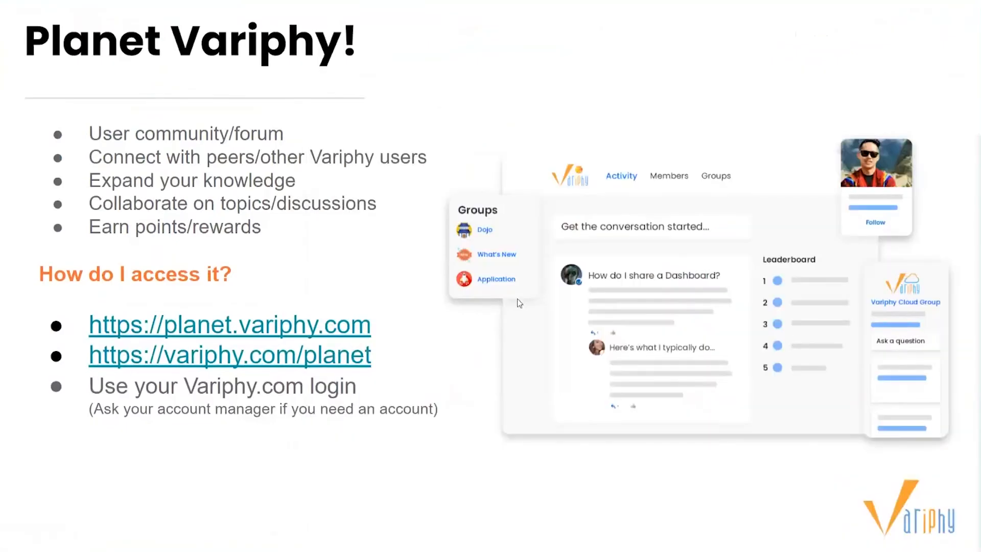
left_click(325, 267)
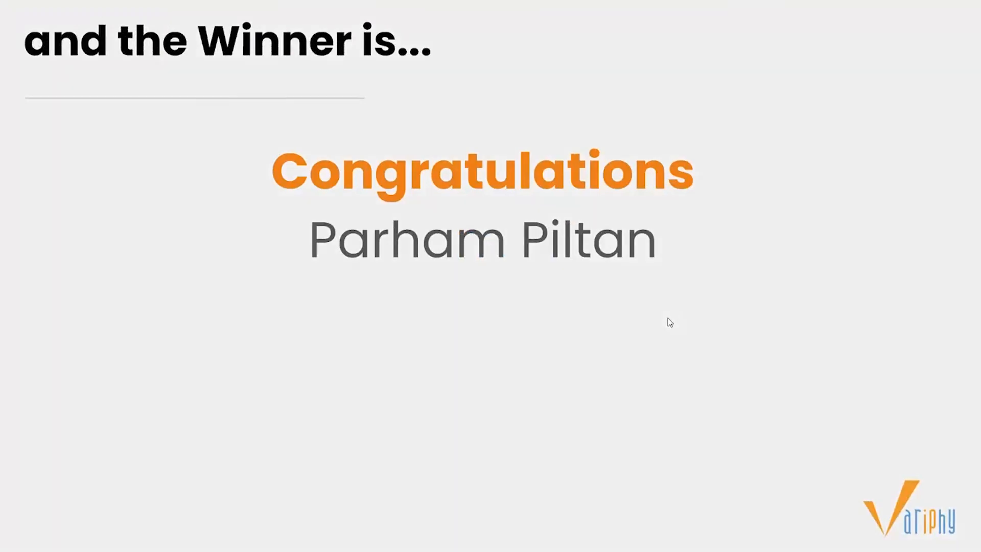
left_click(668, 318)
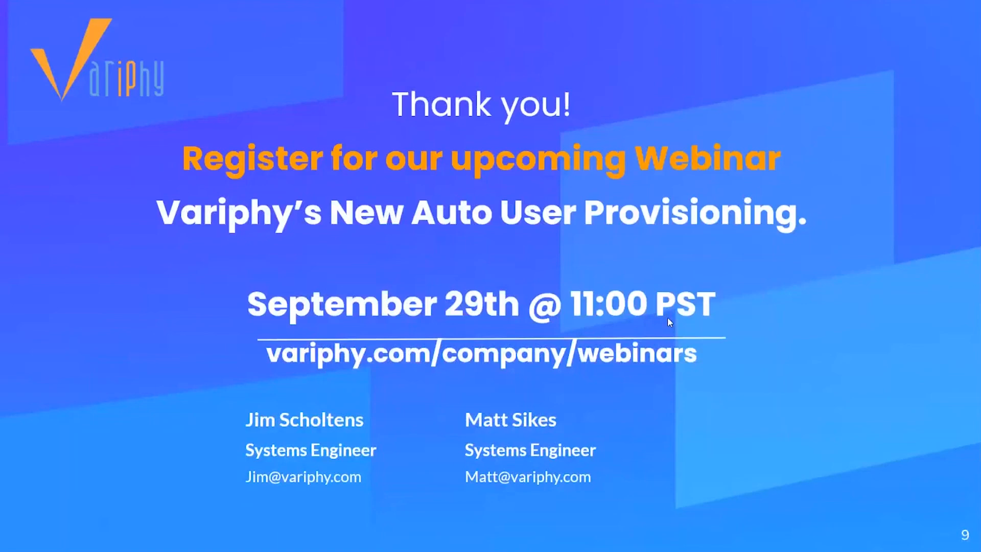